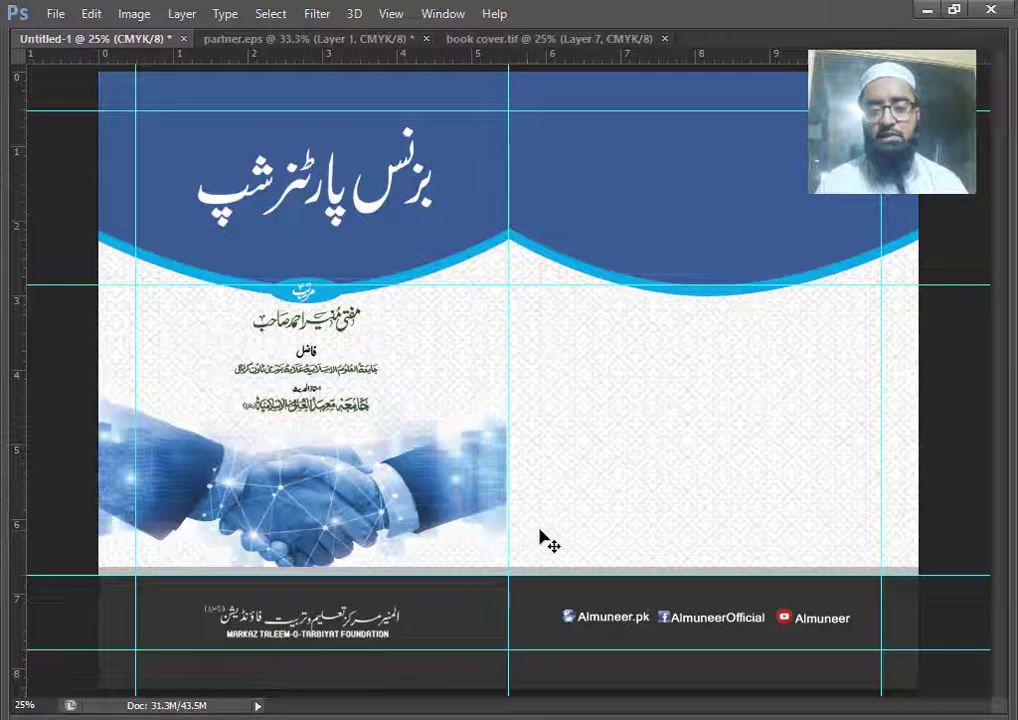
Step: Switch to InPage and examine the width and height of the text frame on page 47 of Shirakat Dari 2022
click(973, 659)
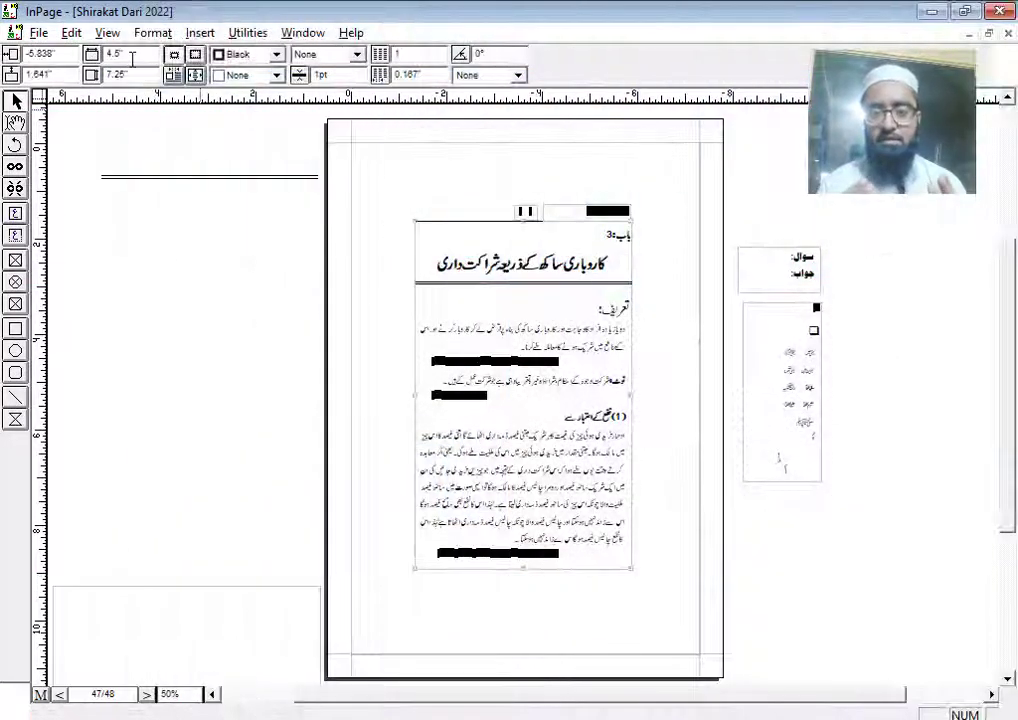
drag(137, 53, 91, 79)
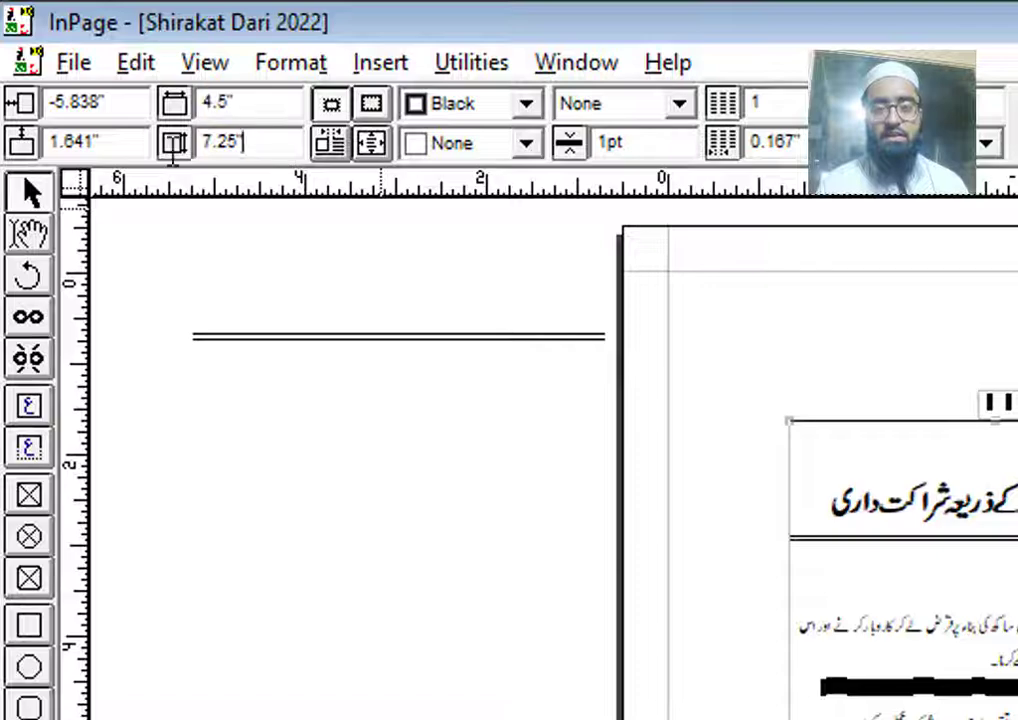
drag(173, 148, 48, 145)
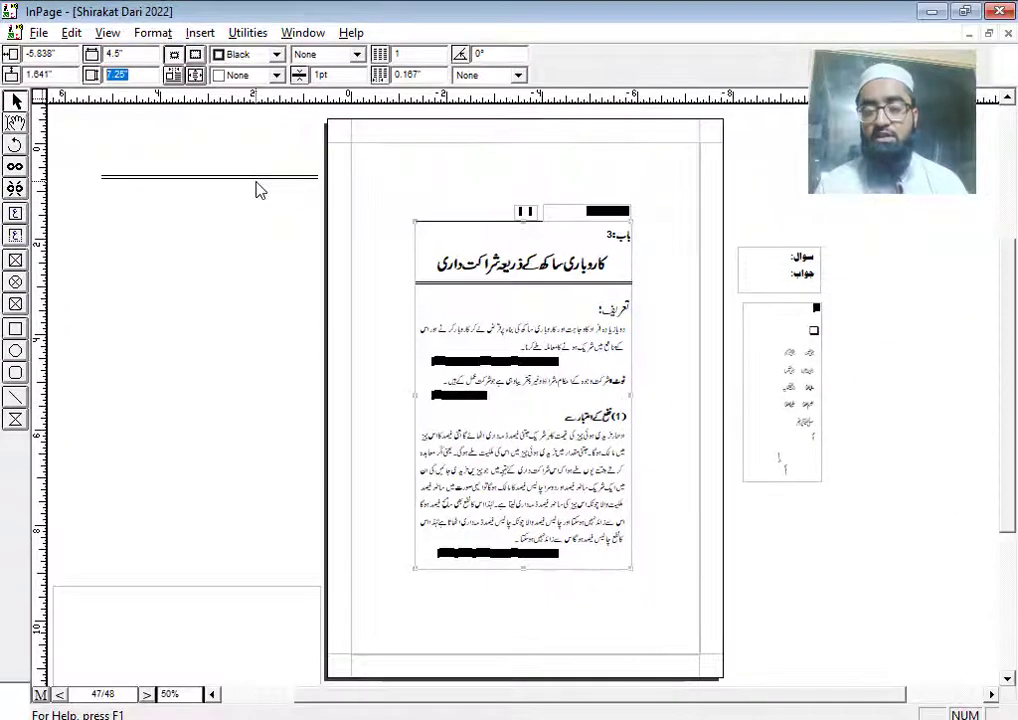
Step: Switch to Photoshop and create a new document 11 inches wide and 8.28 inches high at 300 pixels/inch in CMYK Color
key(alt+Tab)
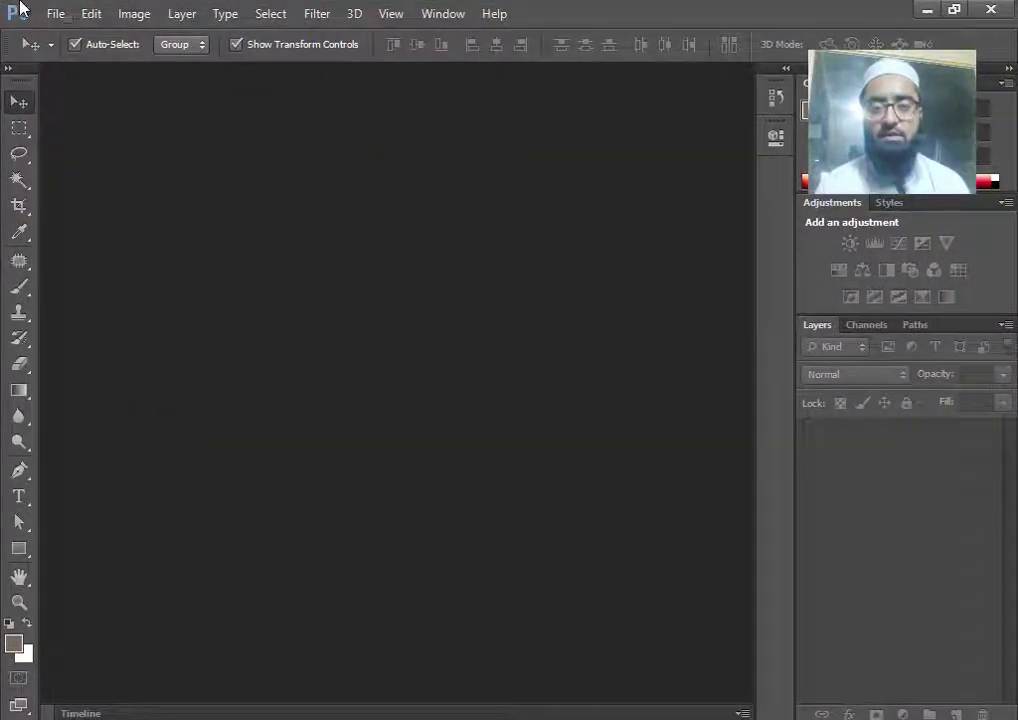
click(52, 14)
click(68, 36)
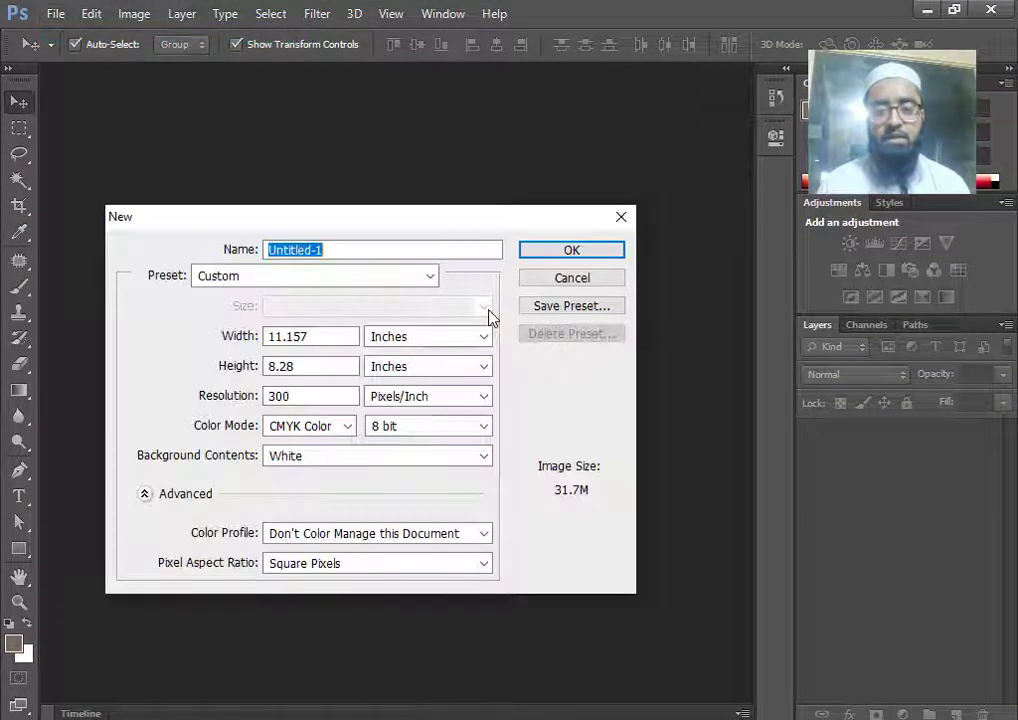
key(Tab)
key(Tab)
text(1)
click(436, 294)
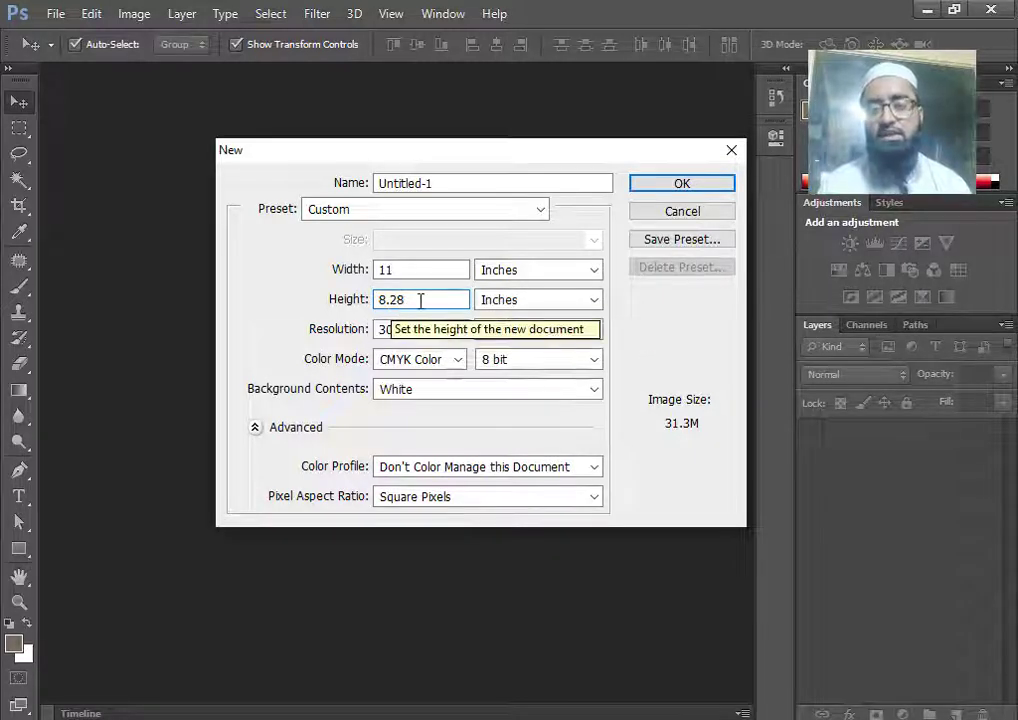
click(414, 359)
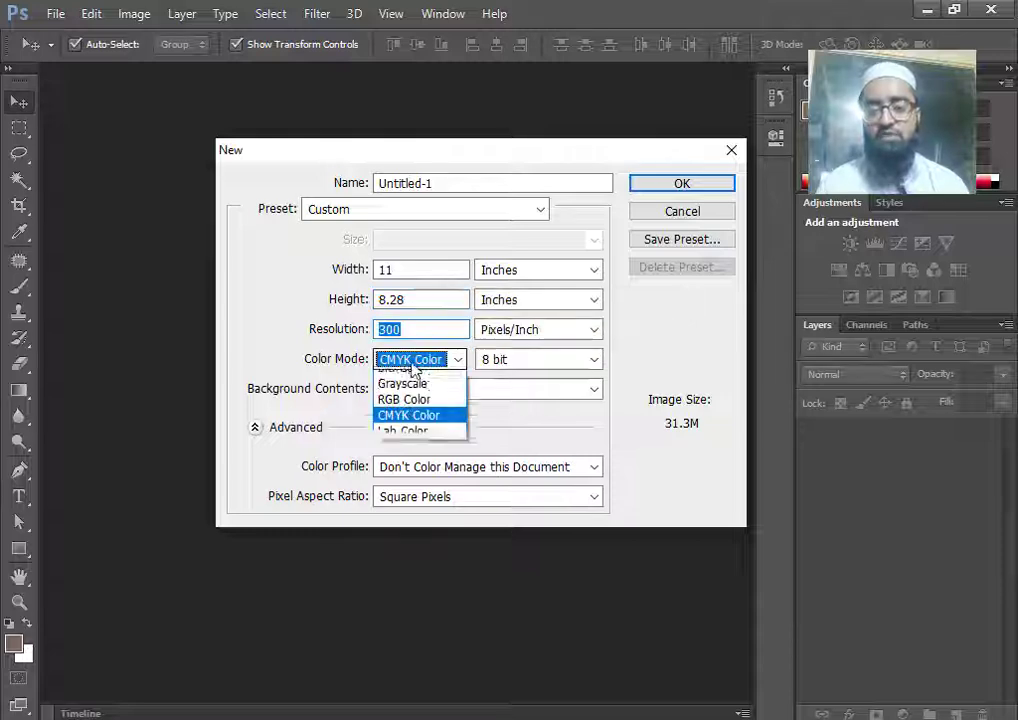
click(397, 431)
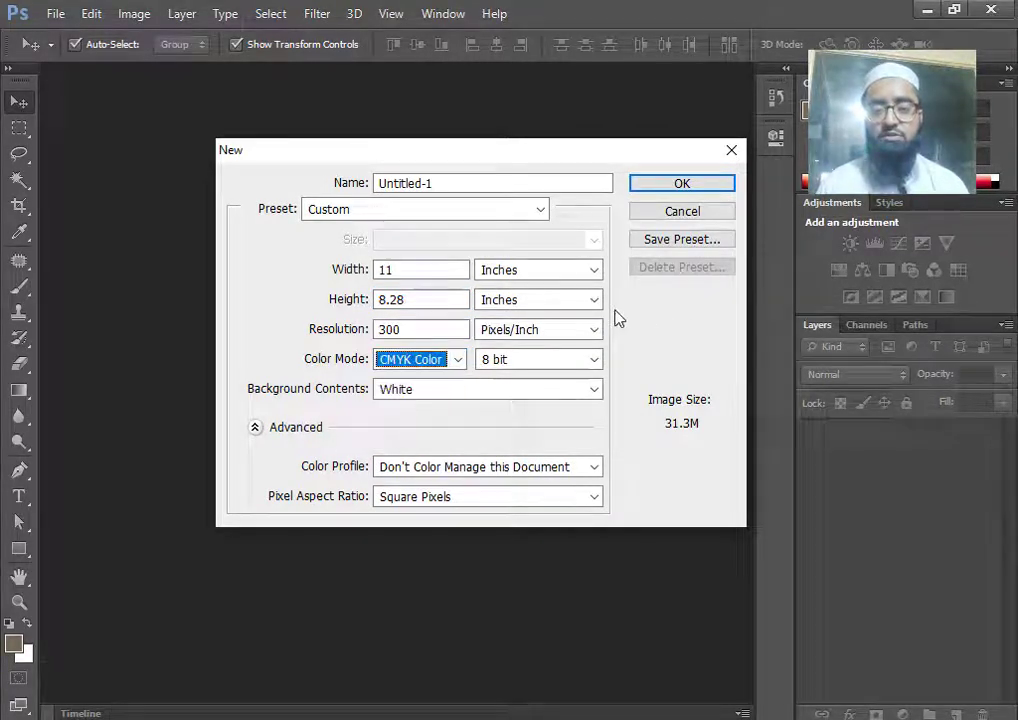
click(697, 184)
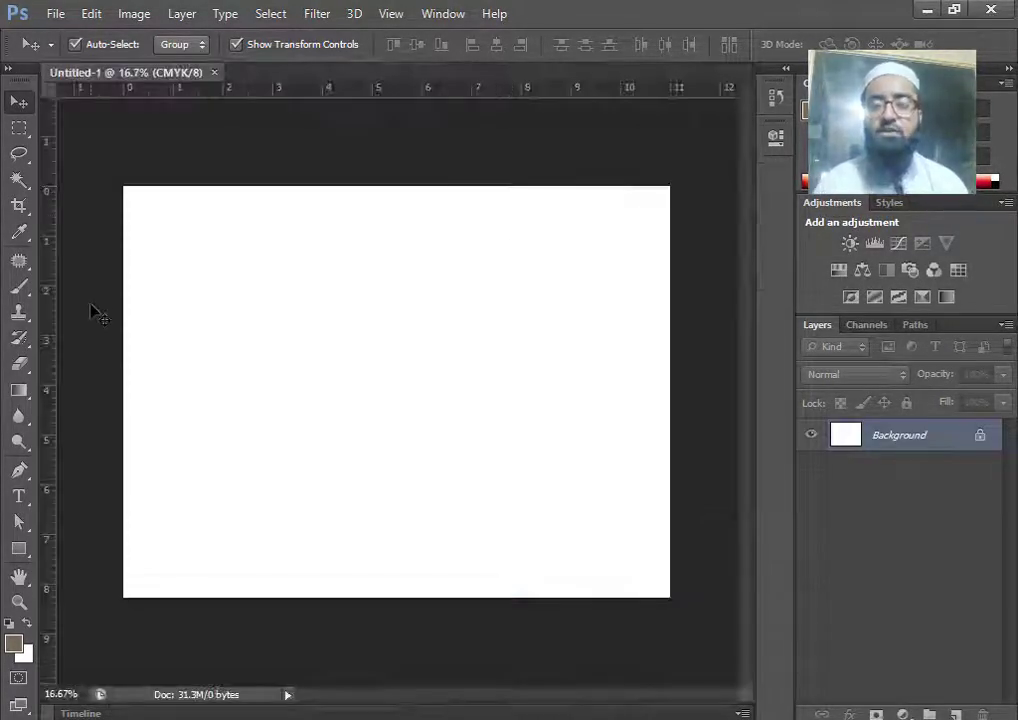
Step: Place a vertical guide at the page centre, 5.5 in, and margin guides about 0.5 in inside the page edges
drag(50, 357, 400, 357)
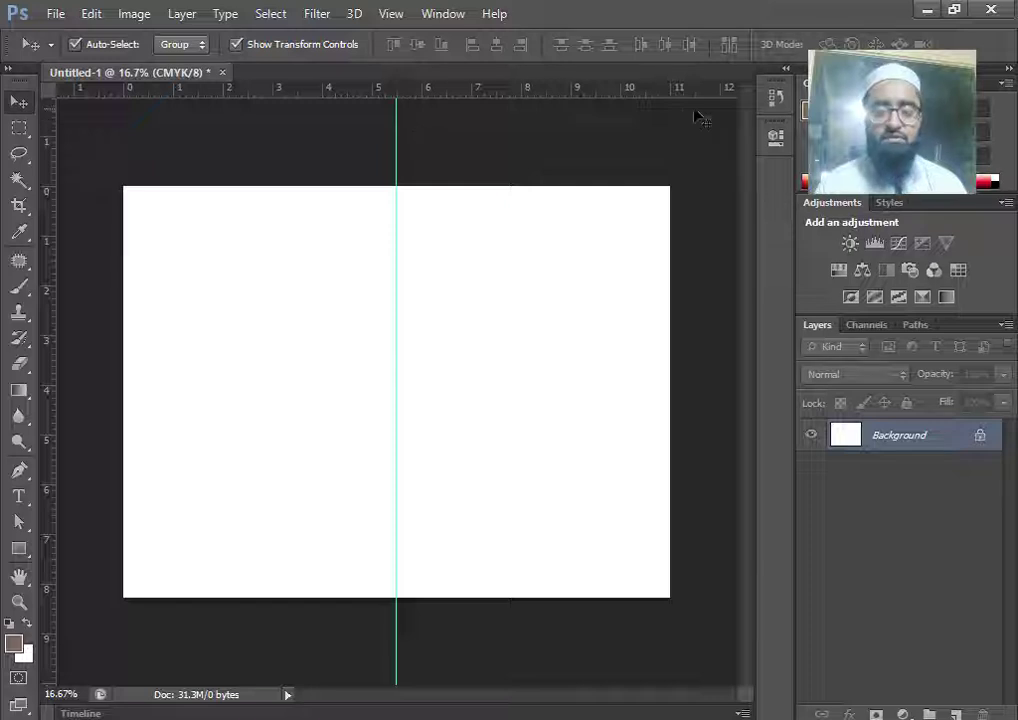
drag(48, 364, 645, 400)
drag(443, 89, 525, 571)
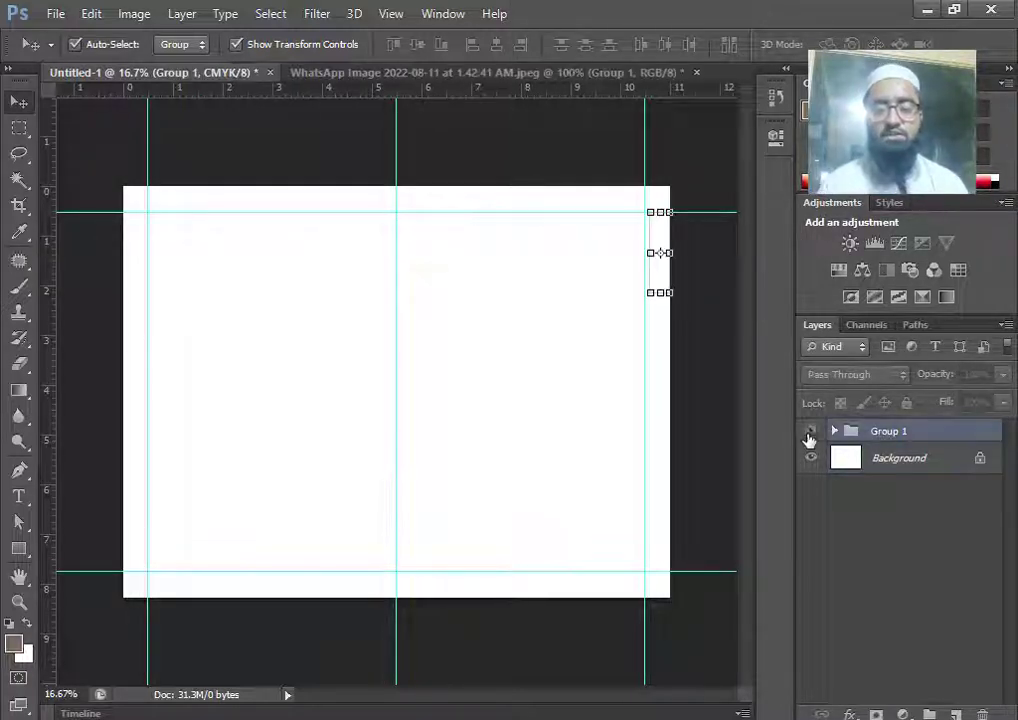
Step: Show the colour swatches in Group 1 and add horizontal guides at about 2.85 in and 6.75 in
click(811, 432)
click(718, 372)
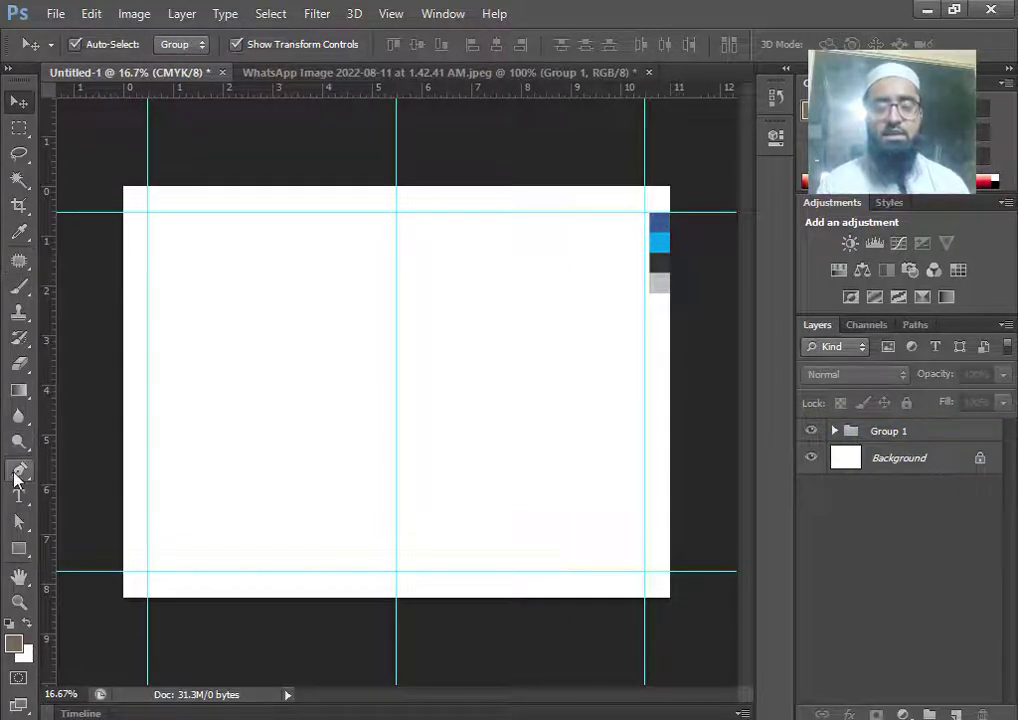
drag(218, 95, 236, 328)
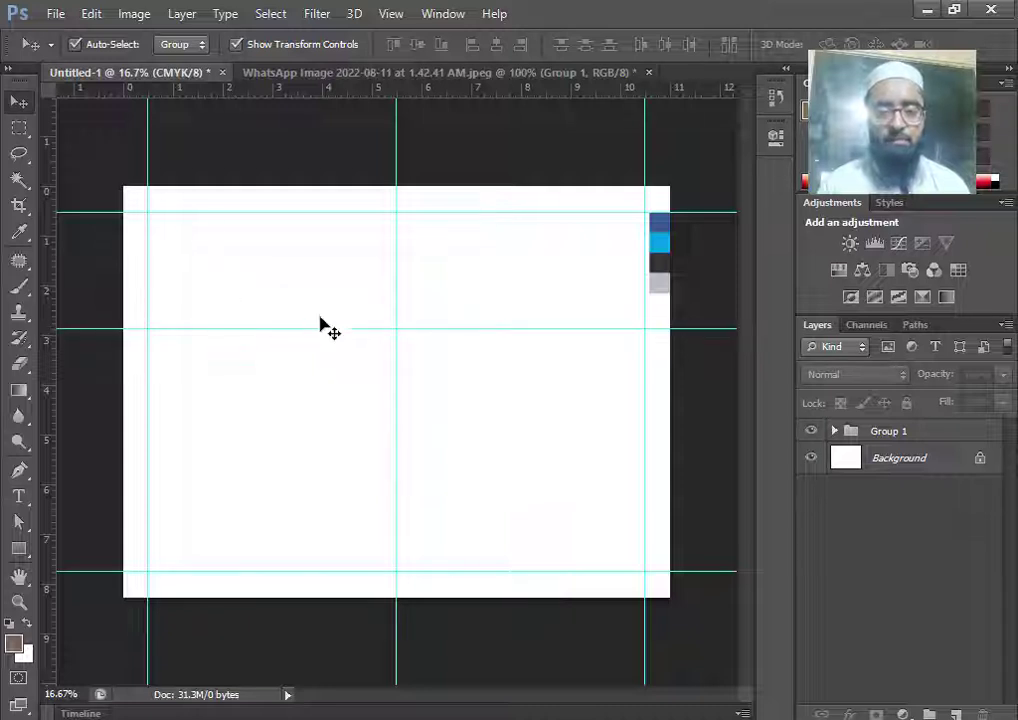
drag(240, 88, 343, 521)
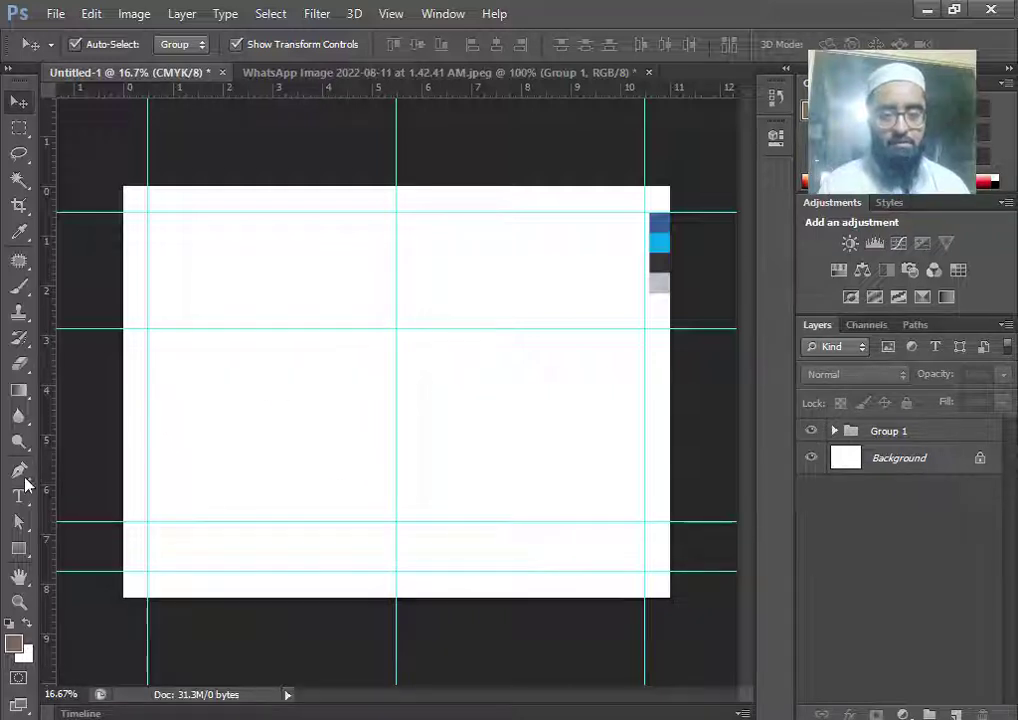
Step: Draw a full-width Pen shape from the page top down to the 2.85 in guide, with an extra anchor point on the centre guide
click(21, 473)
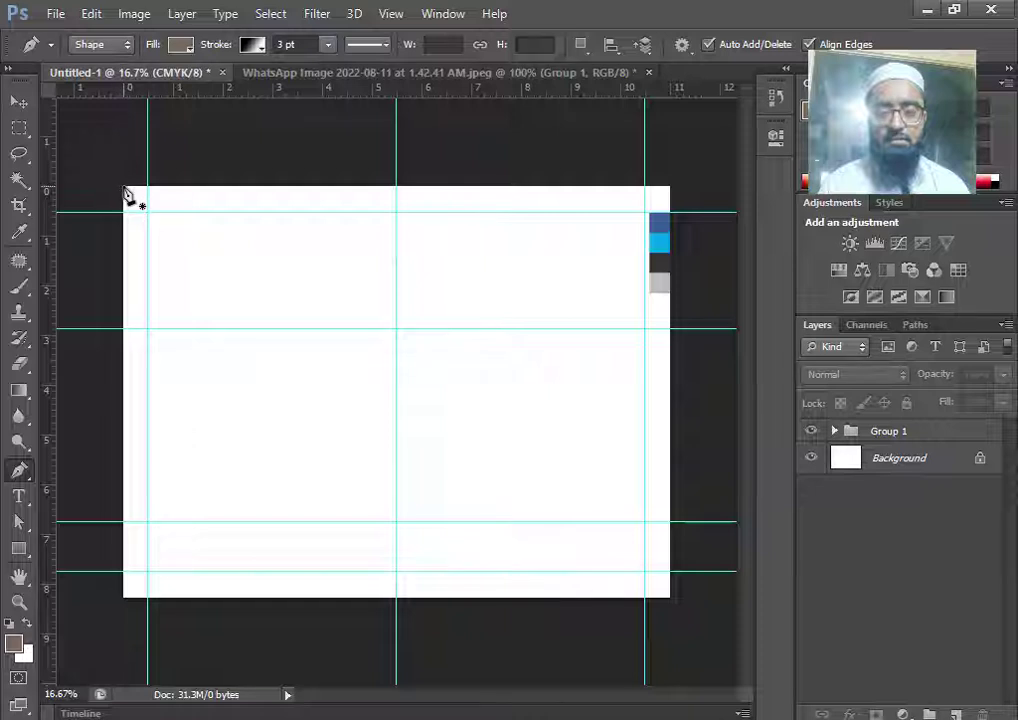
click(124, 188)
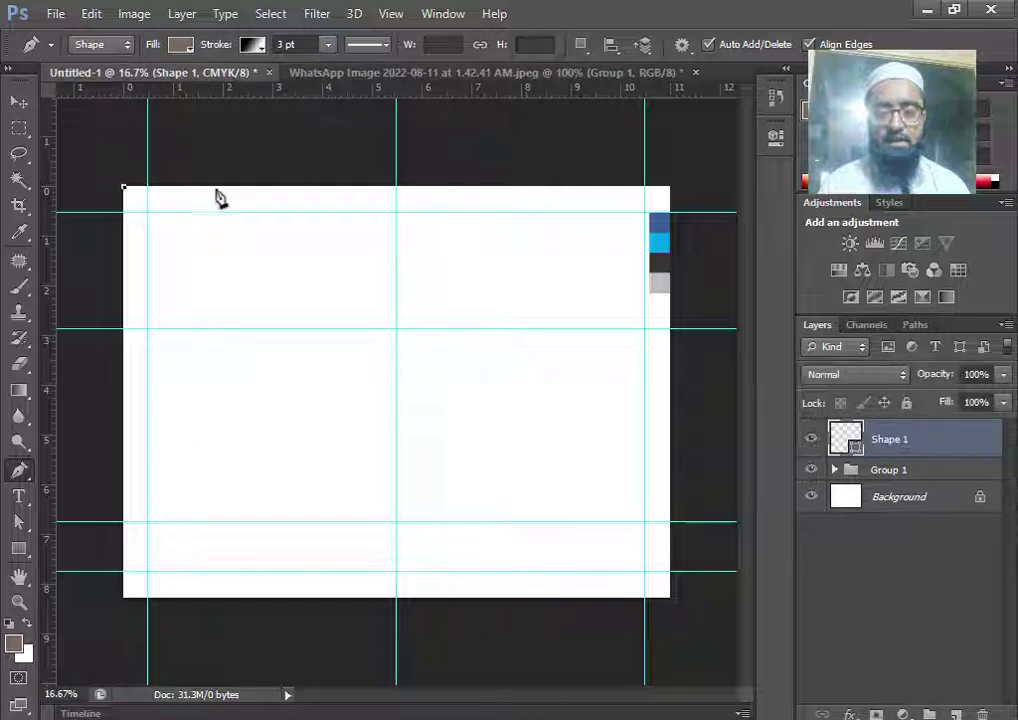
click(669, 188)
click(669, 329)
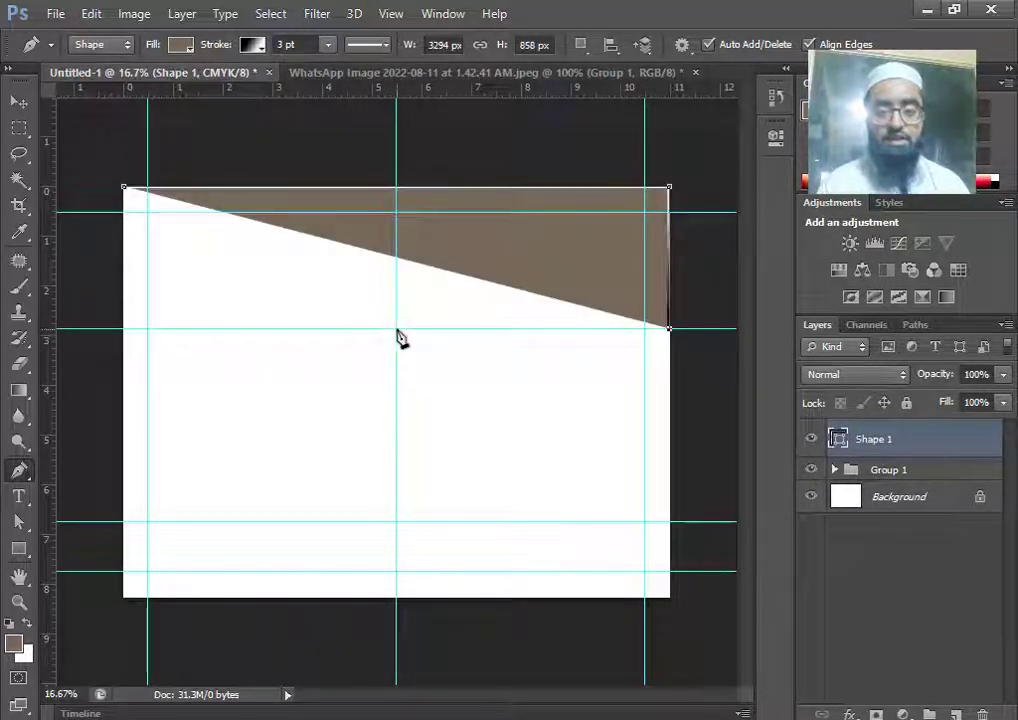
click(396, 328)
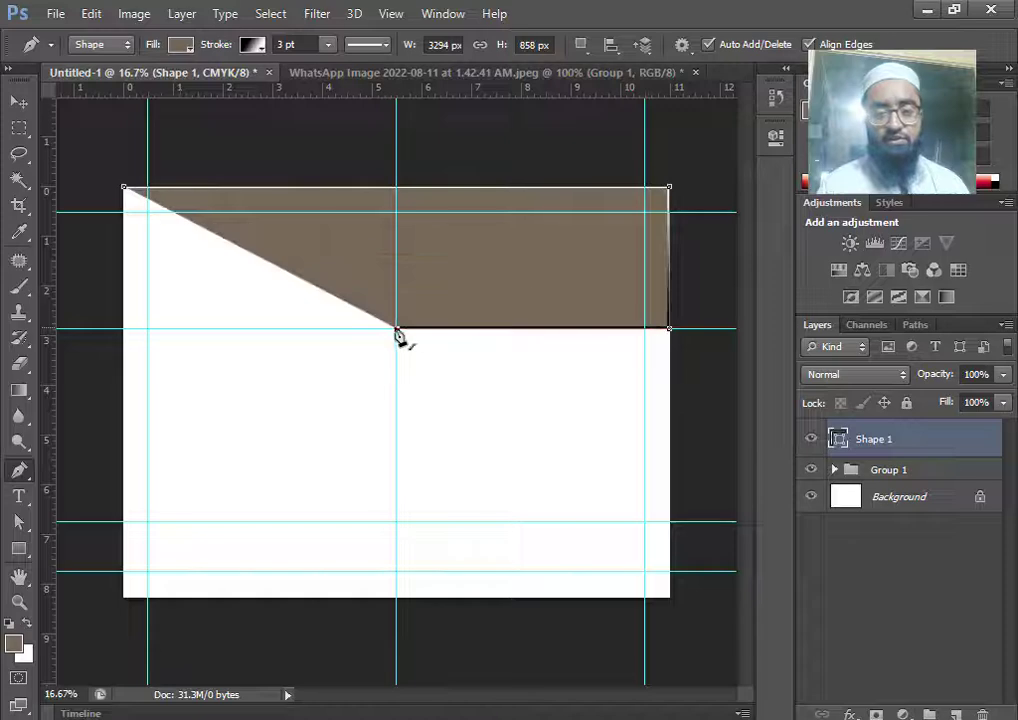
click(122, 329)
click(124, 189)
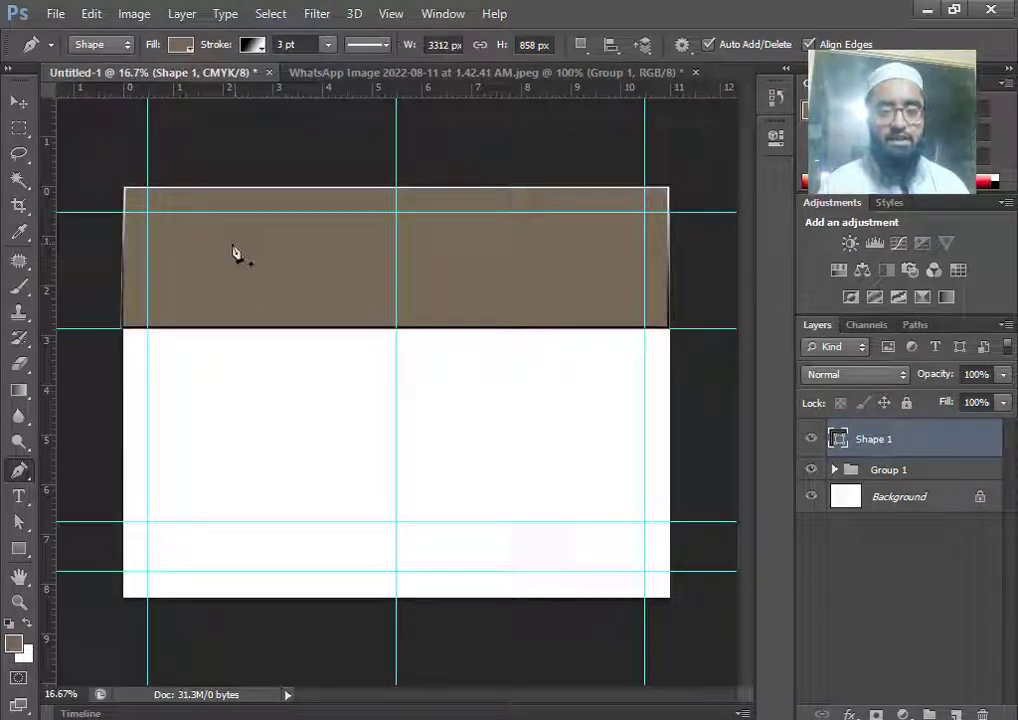
Step: Remove the stroke from the header shape and fill it with the recently used dark blue
click(251, 45)
click(204, 84)
click(165, 84)
click(182, 45)
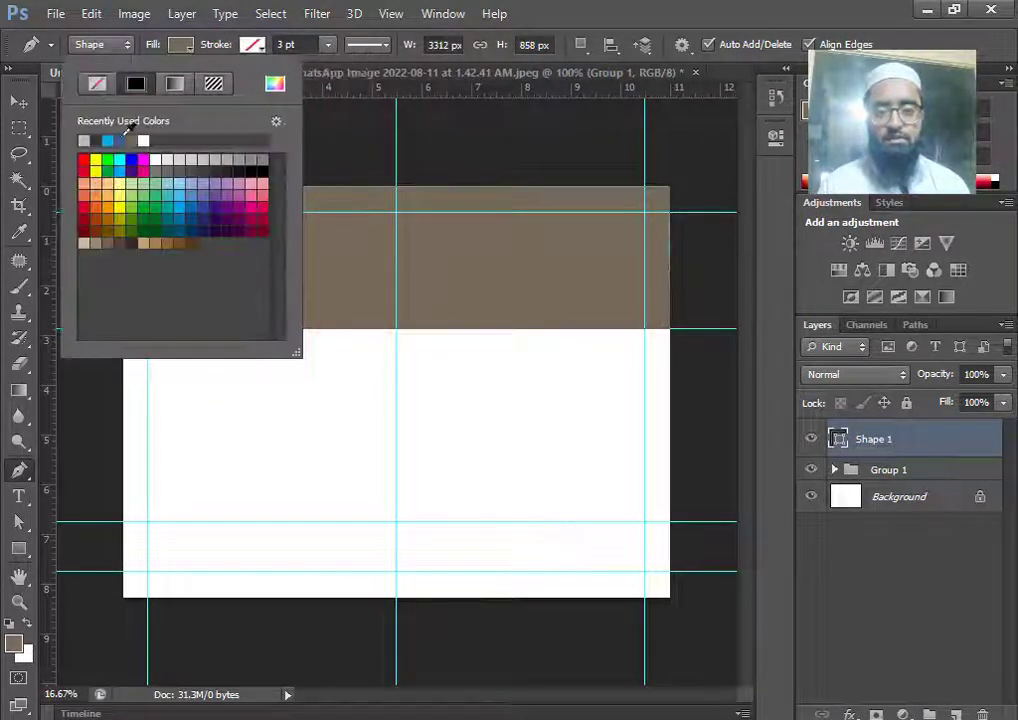
click(108, 140)
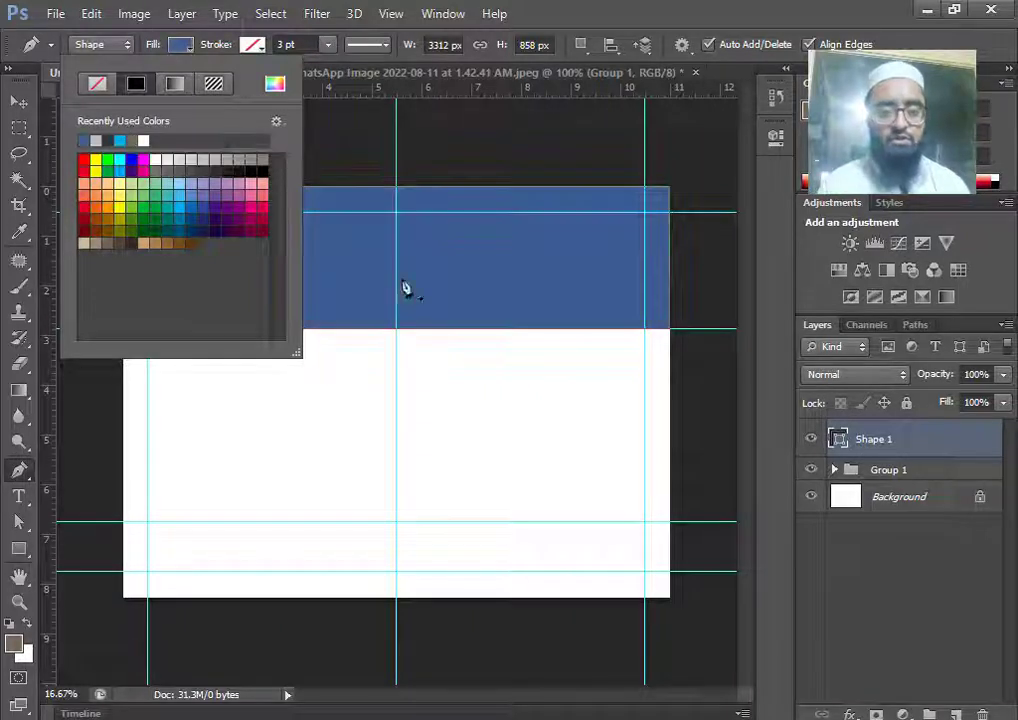
Step: Raise the three anchor points along the header shape's lower edge until the shape is 628 px high
click(14, 104)
click(16, 103)
key(a)
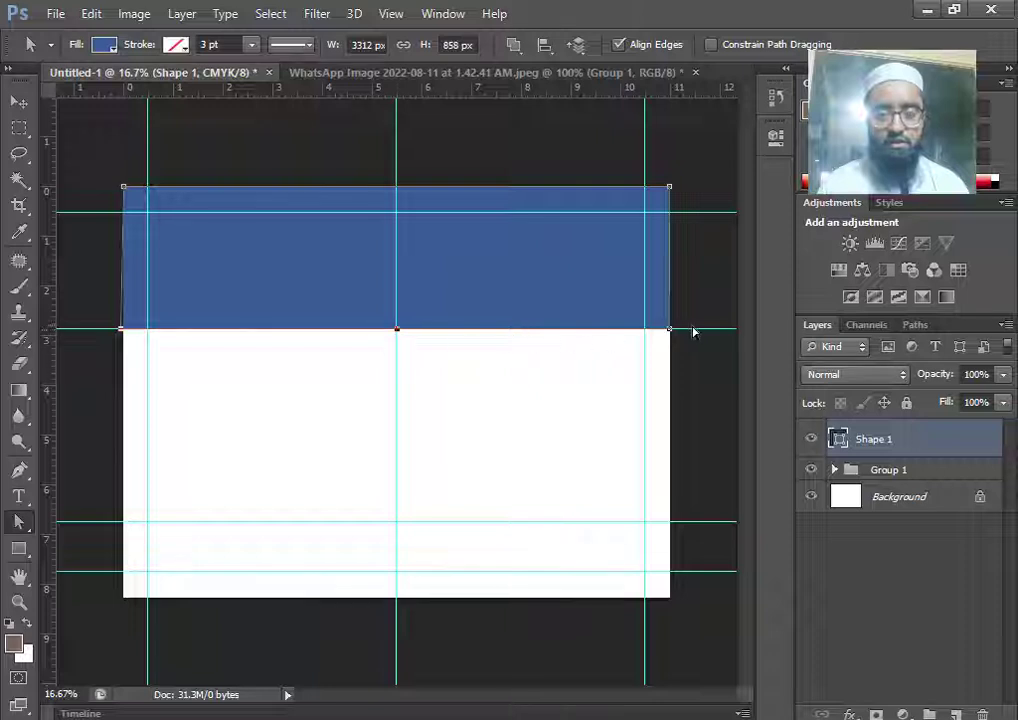
key(Up)
key(Up)
key(Up)
key(Up)
key(Up)
key(Up)
key(Up)
key(Up)
key(Up)
key(Up)
key(Up)
key(Up)
key(Up)
key(Up)
key(Up)
key(Up)
key(Up)
key(Up)
key(Up)
key(Up)
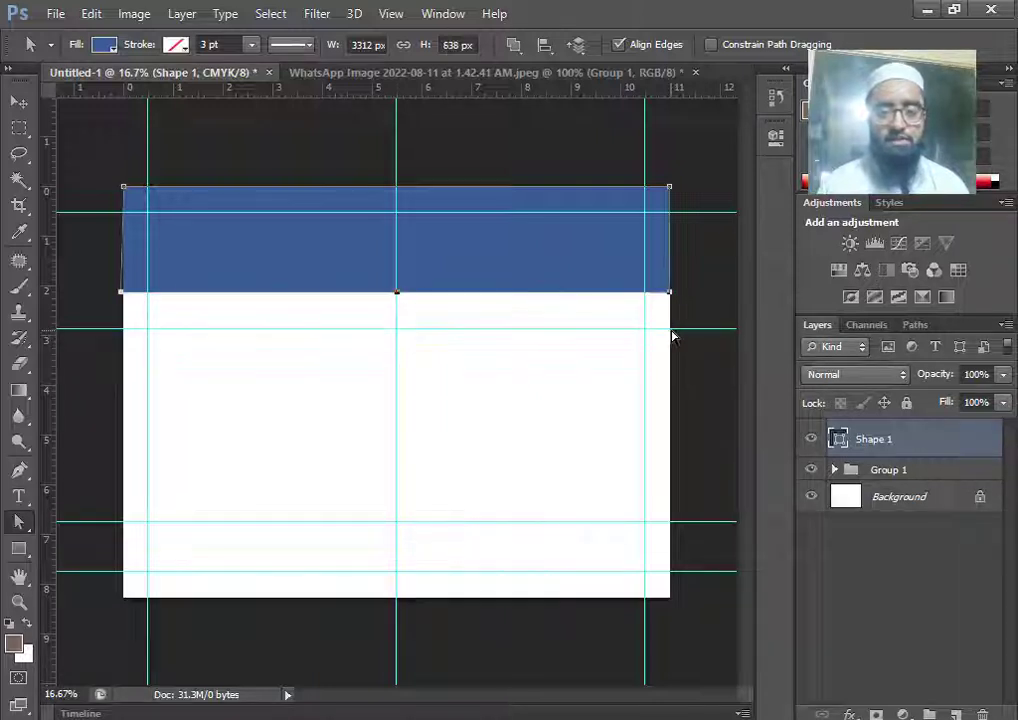
key(Up)
key(Up)
key(Up)
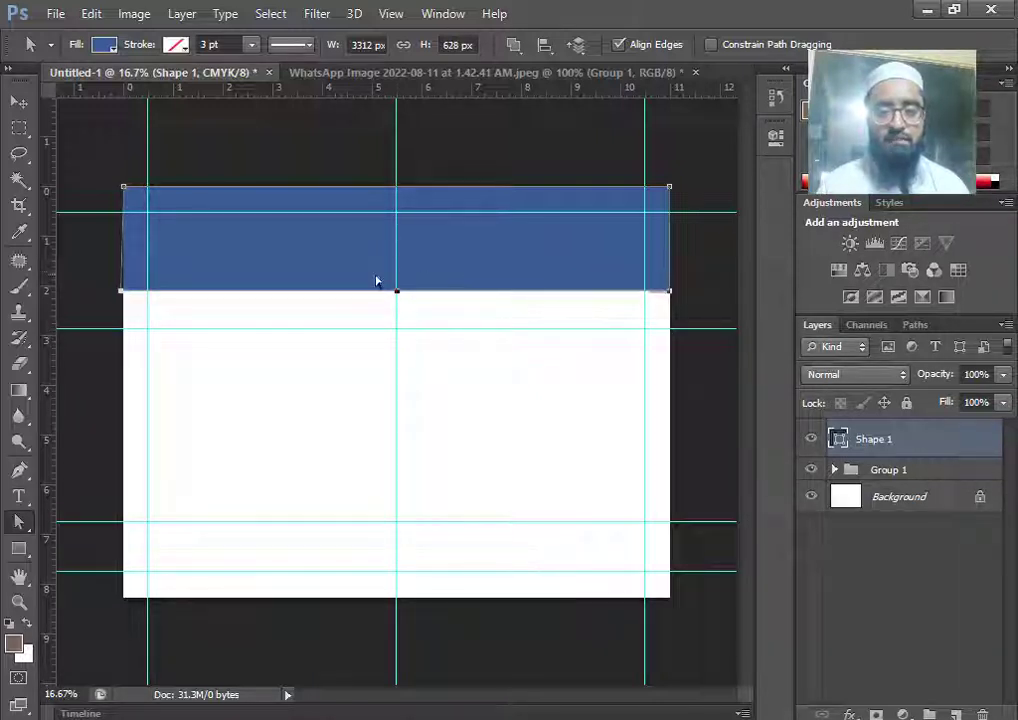
Step: Add an anchor point midway along the left half of the shape's lower edge and pull it down to the 2.85 in guide
click(440, 332)
right_click(252, 297)
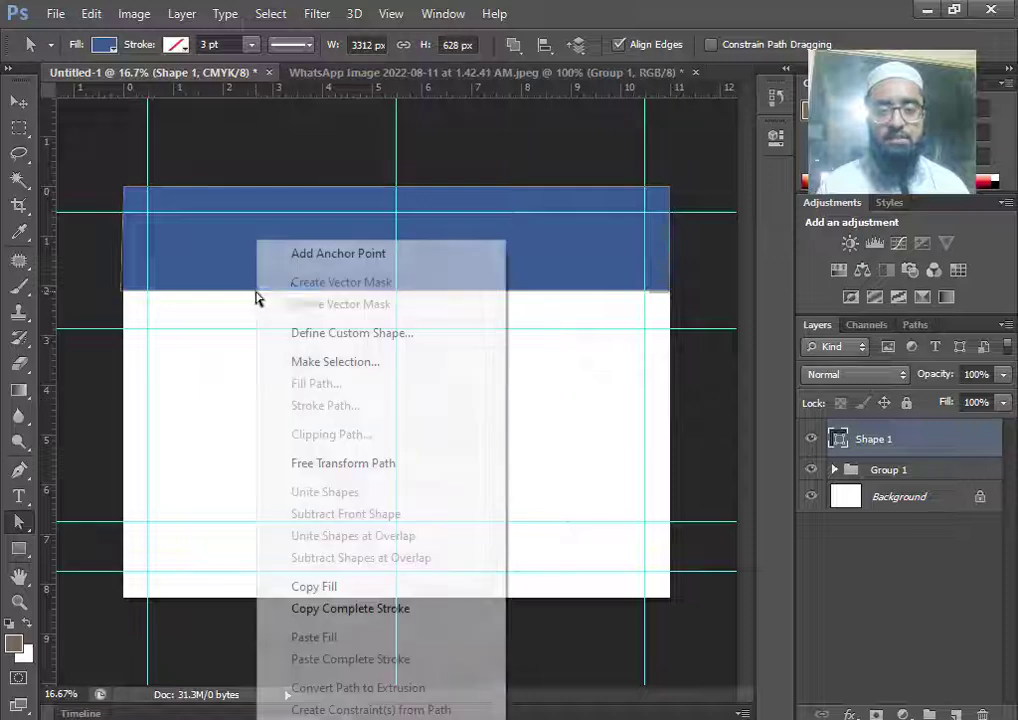
click(330, 253)
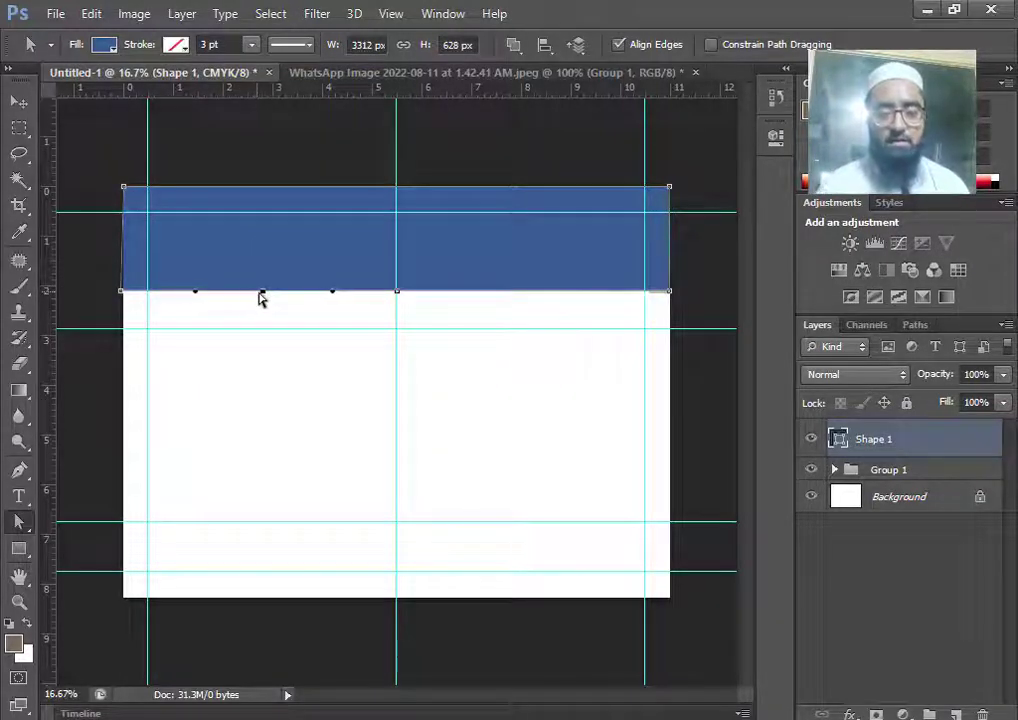
drag(260, 298, 262, 328)
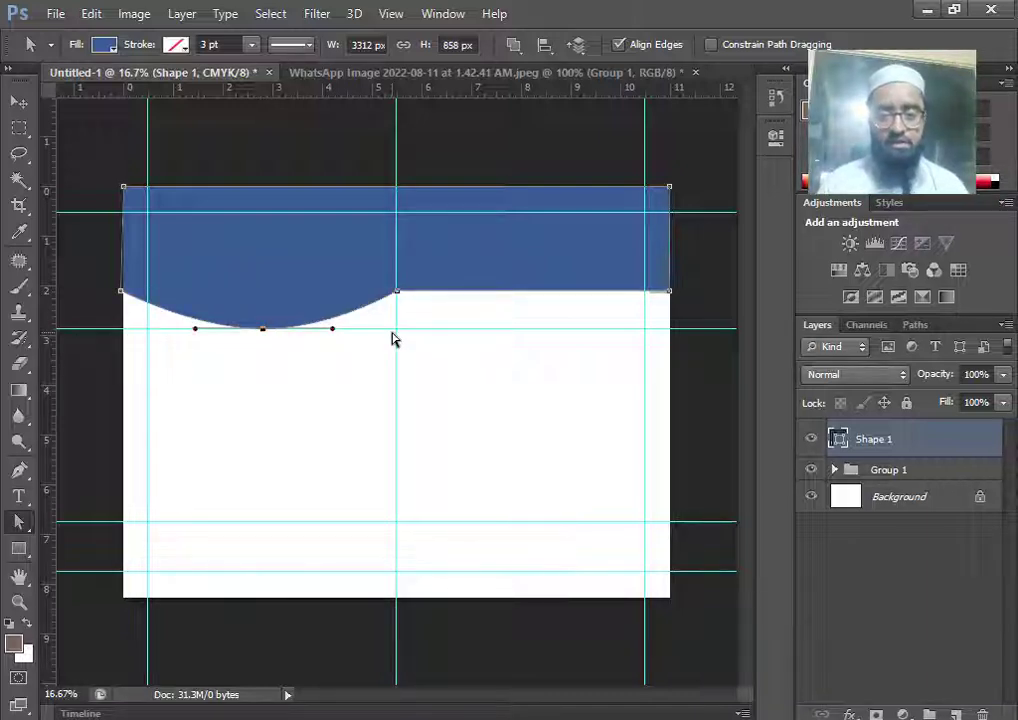
Step: Add an anchor point on the right half of the lower edge, nudge it slightly left and pull it down to the 2.85 in guide
key(ctrl+plus)
drag(386, 341, 165, 329)
drag(655, 326, 714, 326)
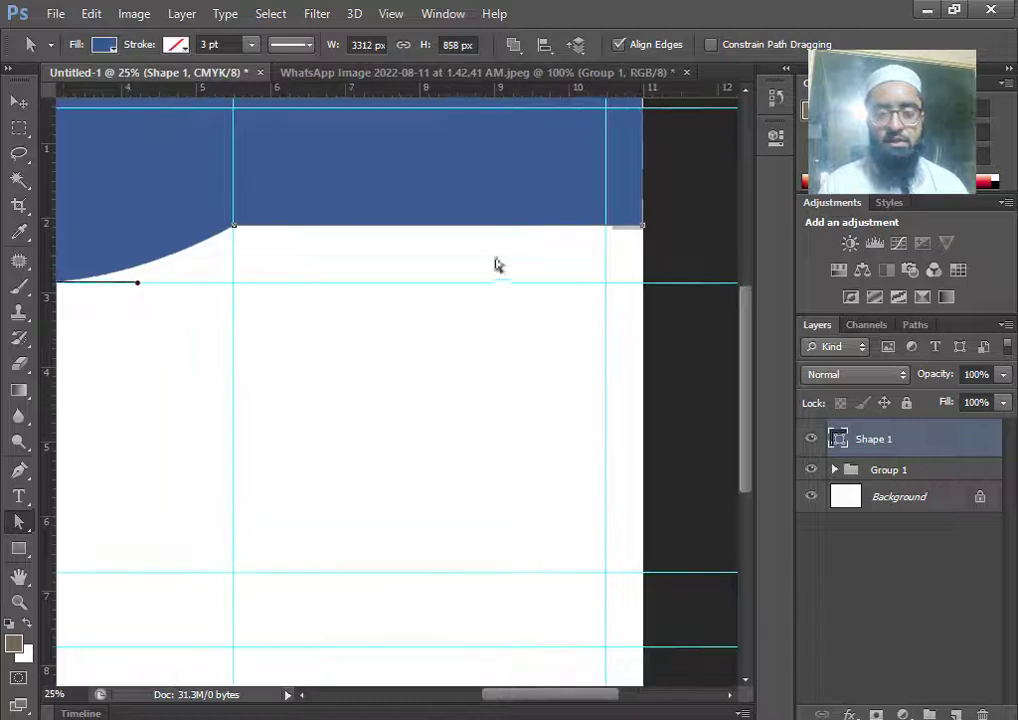
right_click(444, 232)
click(503, 242)
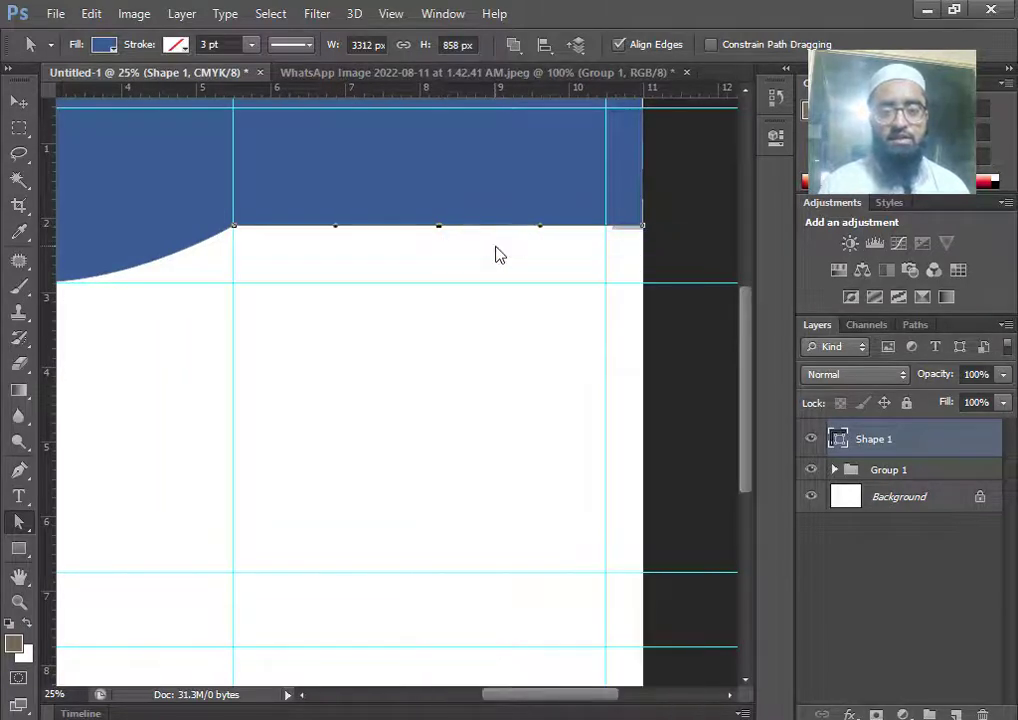
key(Left)
key(Left)
key(Left)
key(Left)
key(Left)
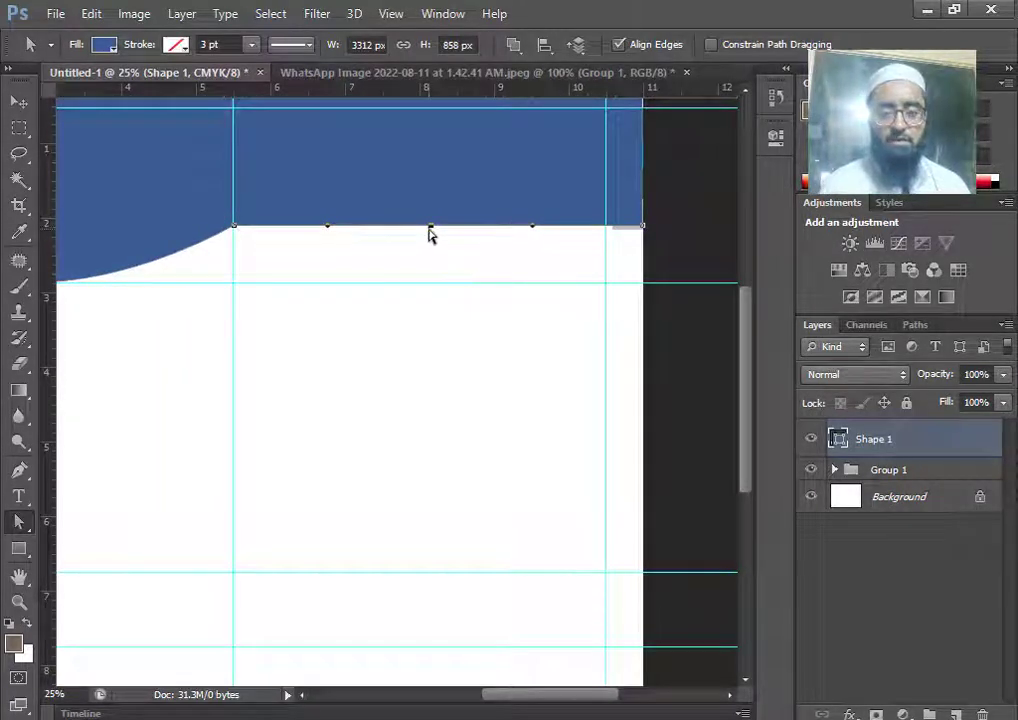
drag(431, 229, 432, 285)
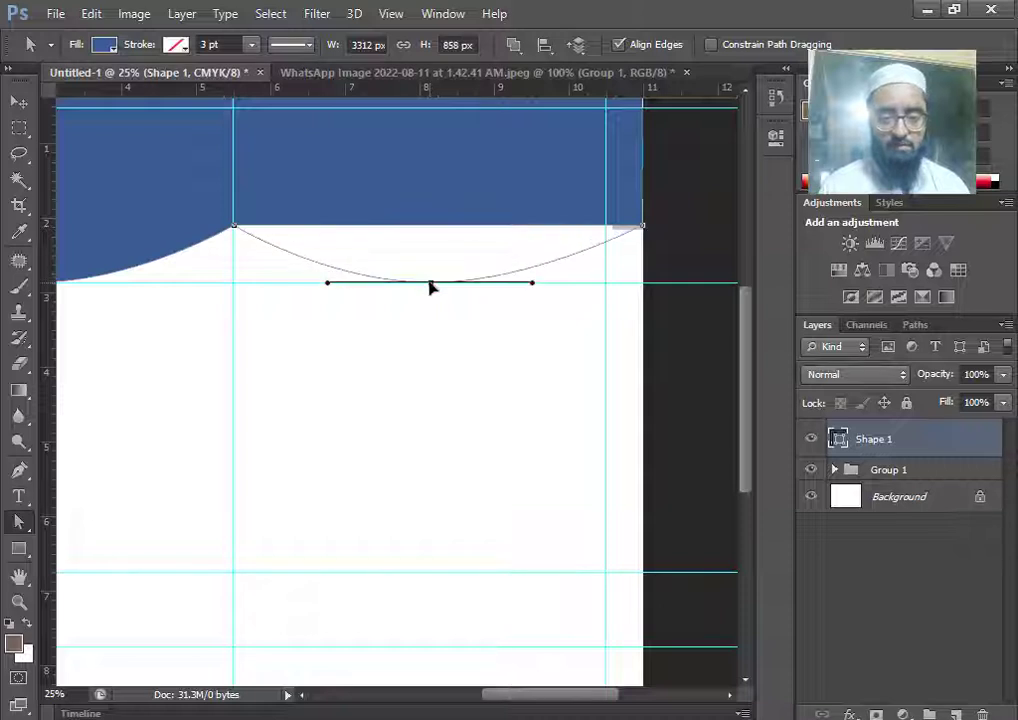
click(540, 290)
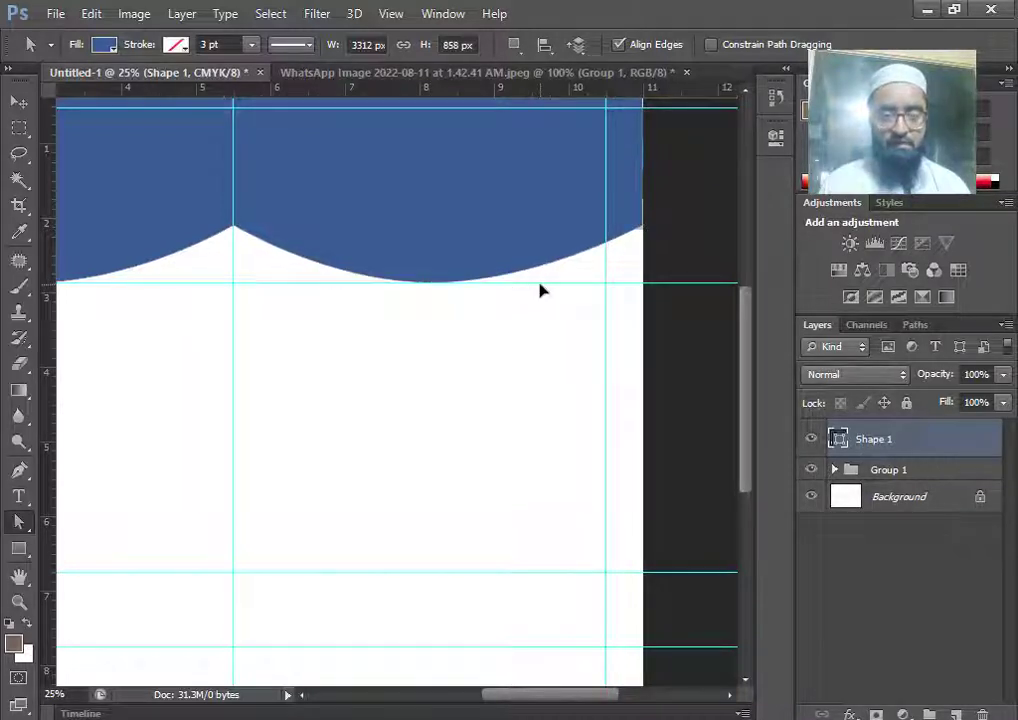
Step: Move the shape's right corner points slightly outward to the page edge, making the shape 3318 px wide
key(ctrl+minus)
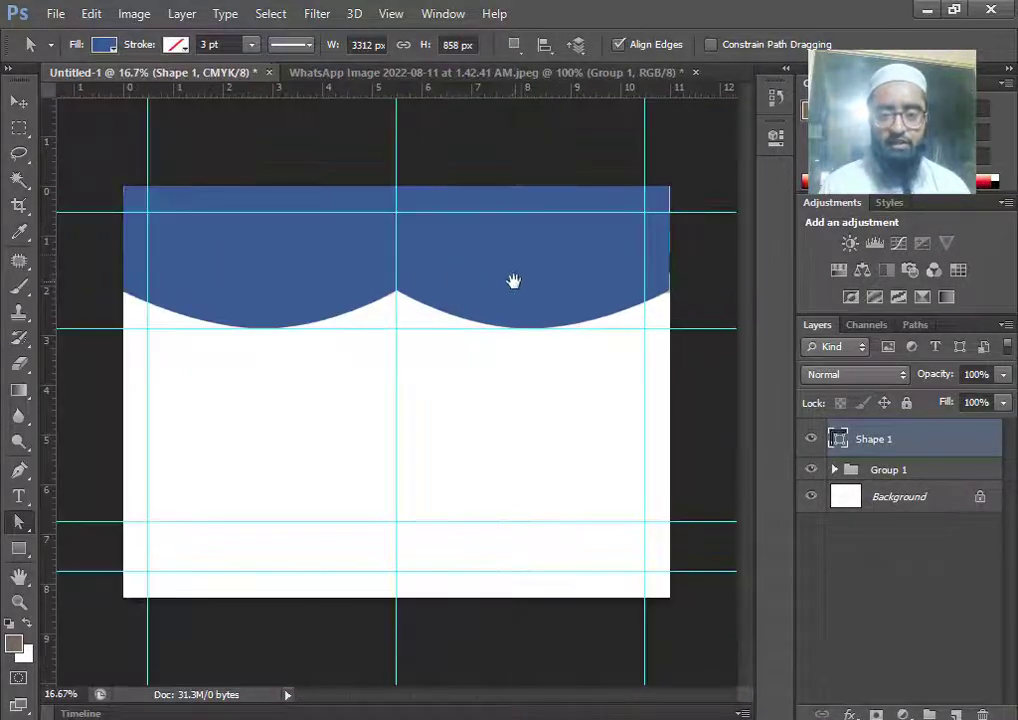
click(670, 203)
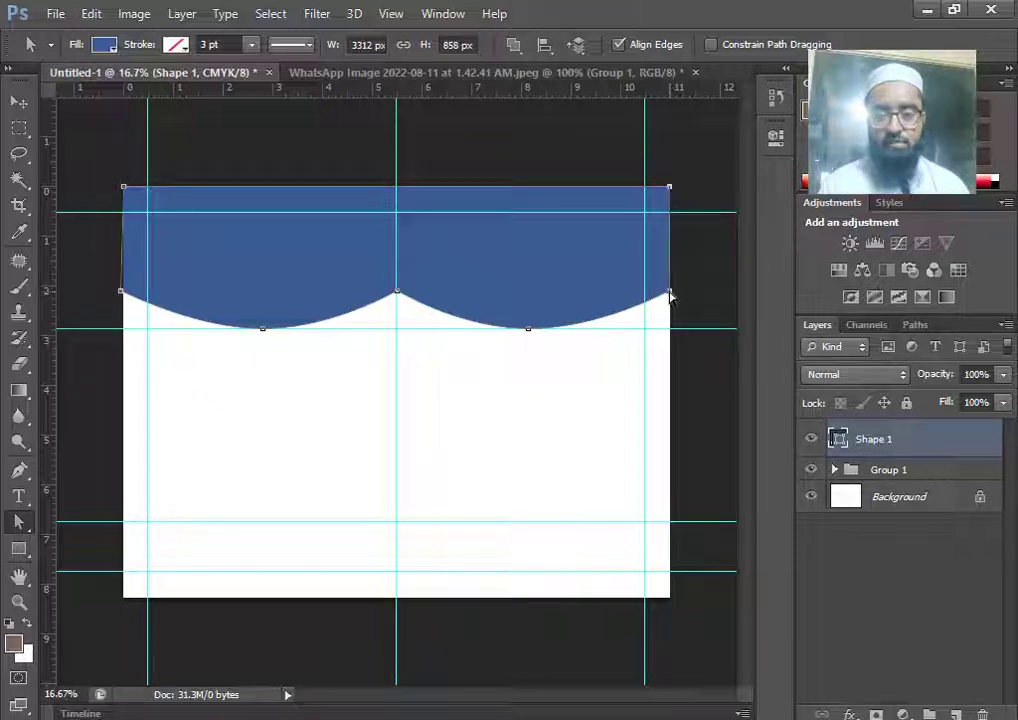
drag(669, 296, 671, 297)
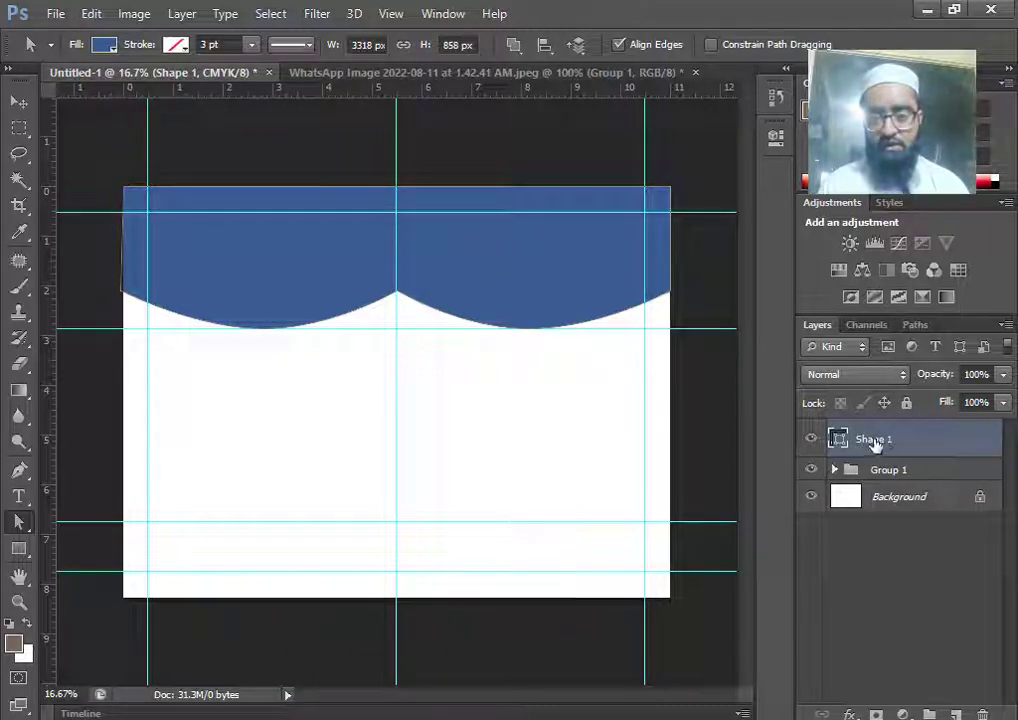
Step: Duplicate the blue header shape, place the copy beneath the original and fill it with light blue
drag(875, 443, 955, 714)
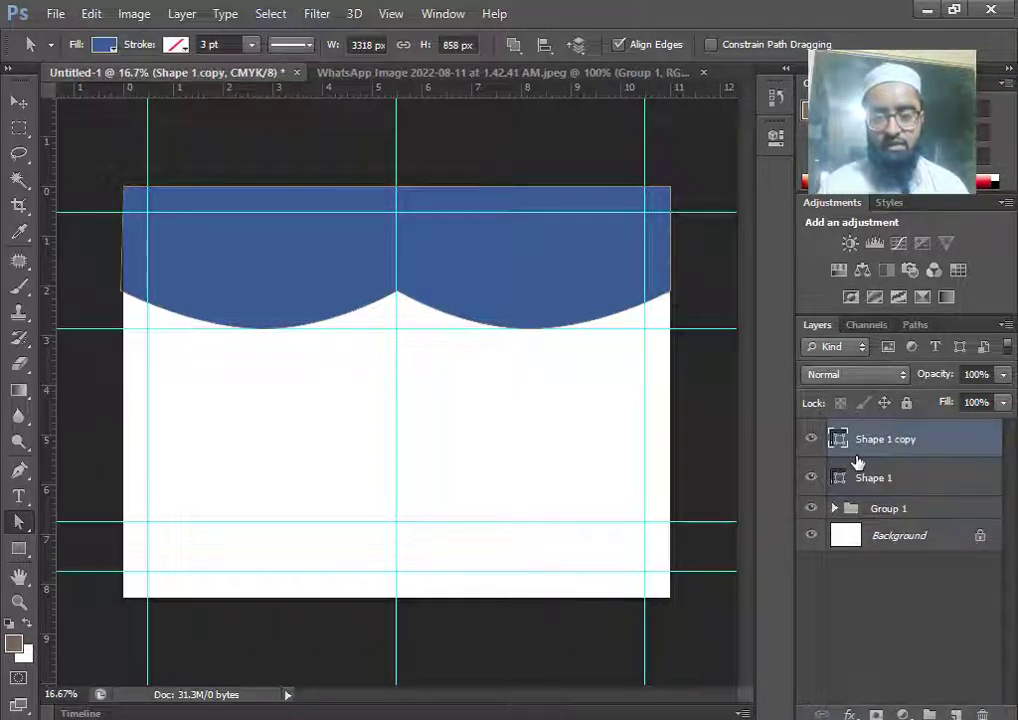
drag(873, 440, 875, 495)
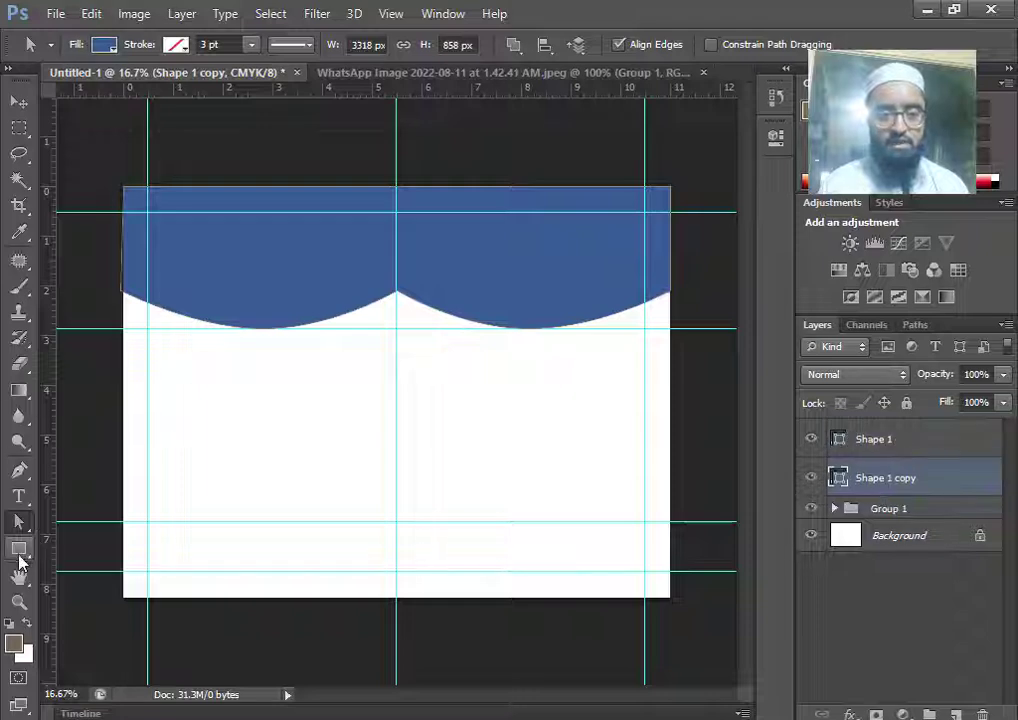
click(19, 548)
click(181, 45)
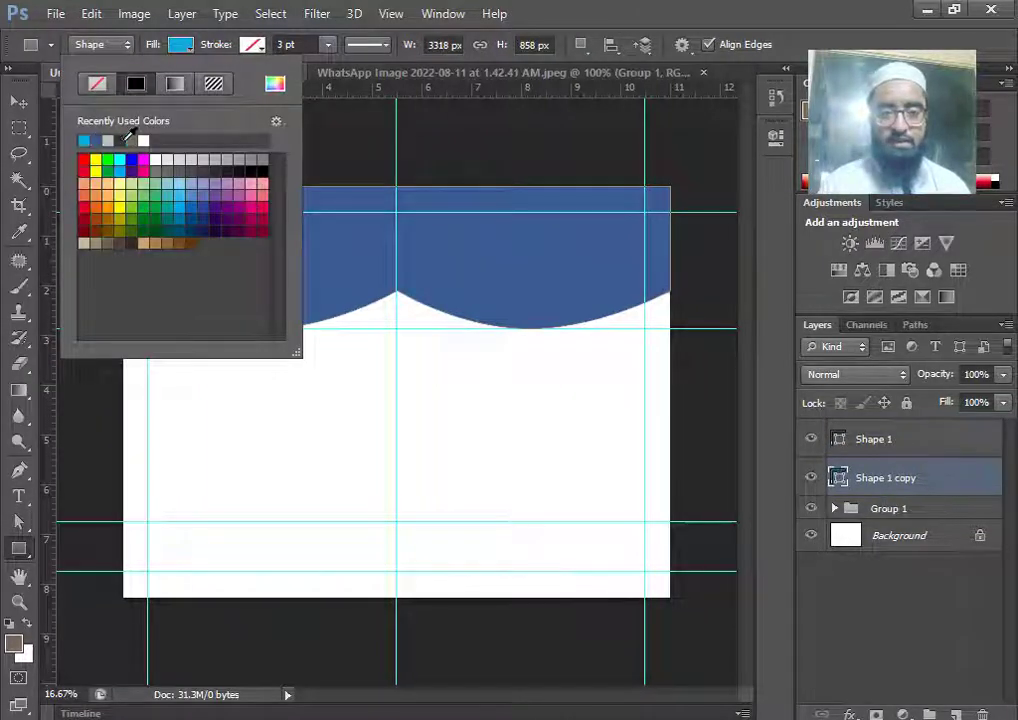
click(18, 99)
click(18, 99)
key(a)
Step: With the original header hidden temporarily, lower the copy's bottom-edge anchor points until it is 930 px high and nudge the copy slightly upward
click(810, 438)
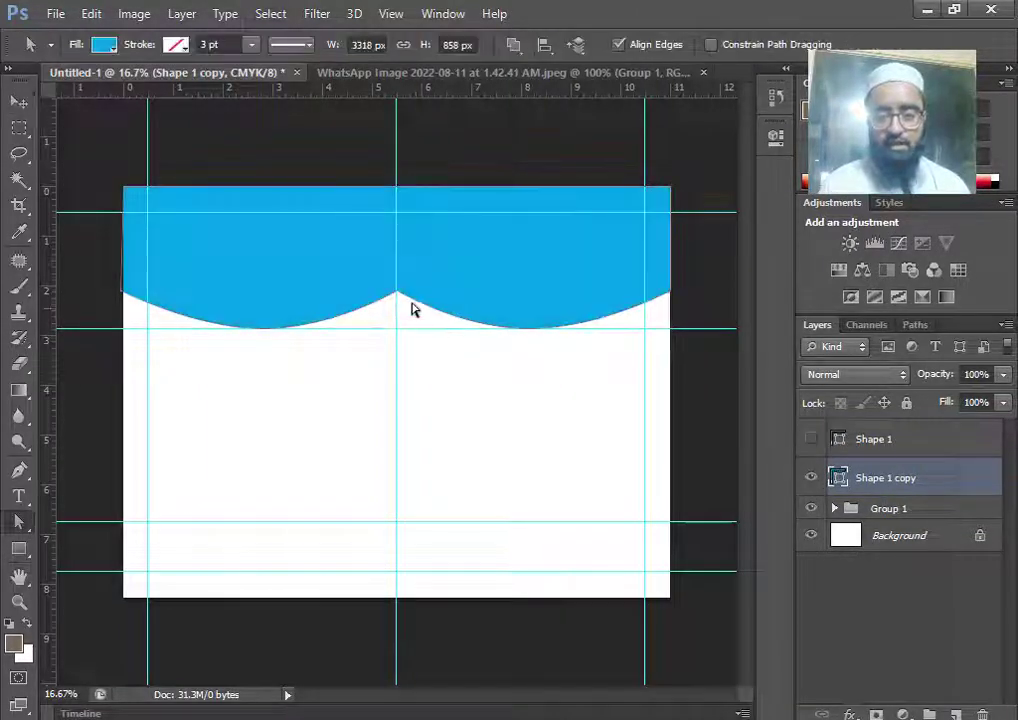
click(399, 297)
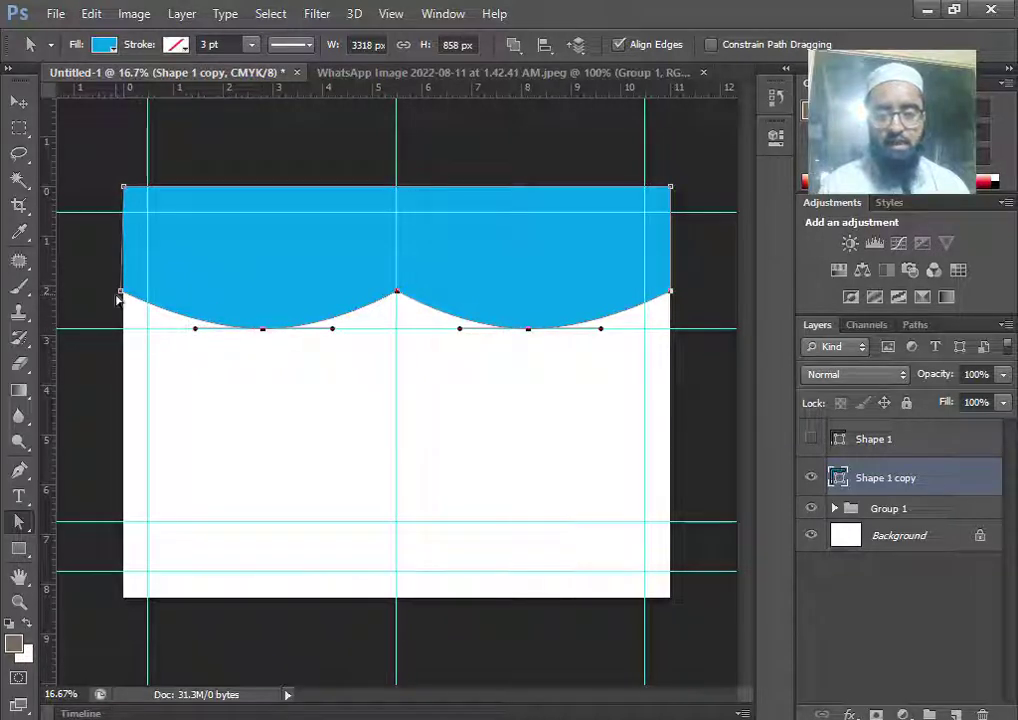
key(Down)
key(Down)
key(Down)
key(Down)
key(Down)
key(Down)
key(Down)
key(Down)
key(Down)
key(Down)
key(Down)
key(Down)
key(Down)
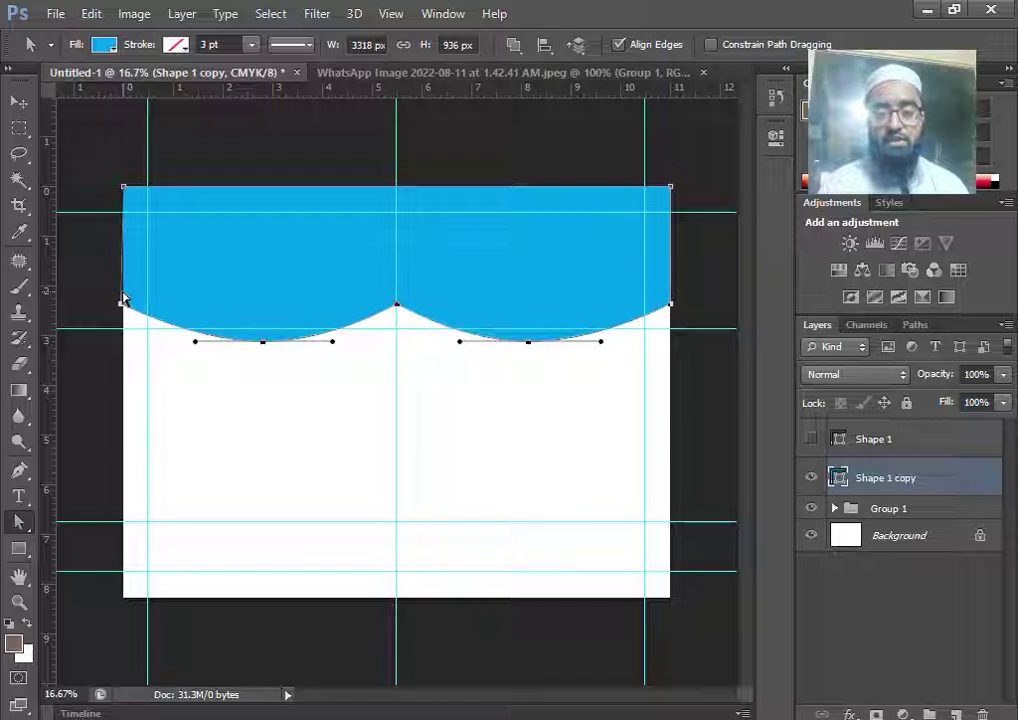
key(Up)
key(Return)
click(811, 440)
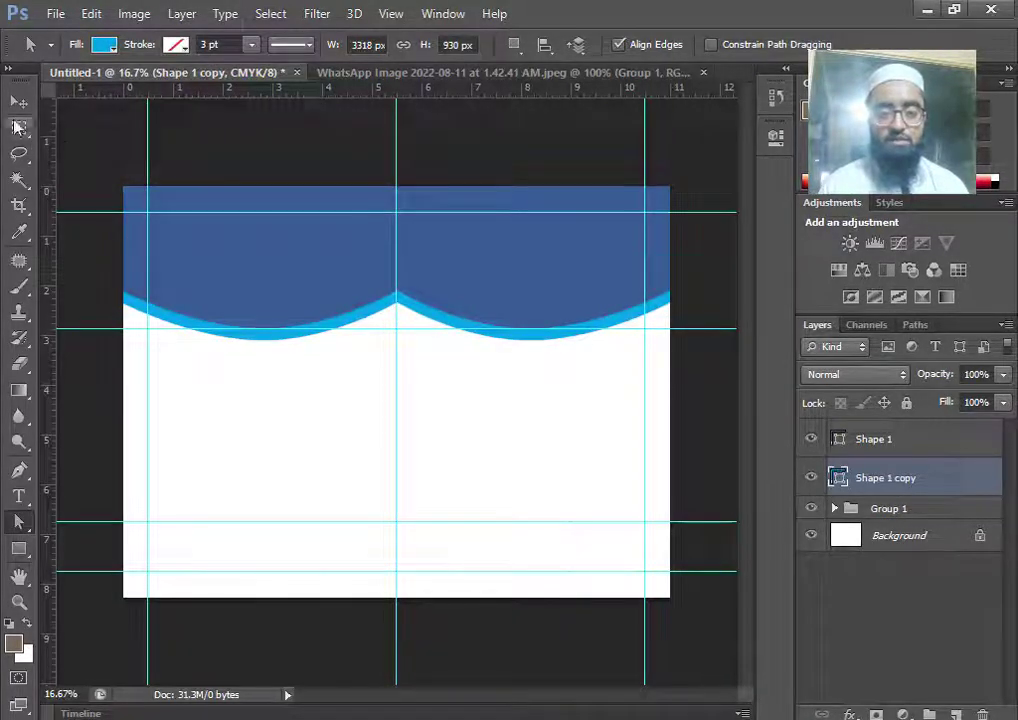
click(18, 101)
Step: Above the header layer, draw a rectangle about 3336 by 462 px across the page's bottom band and fill it dark grey
click(19, 548)
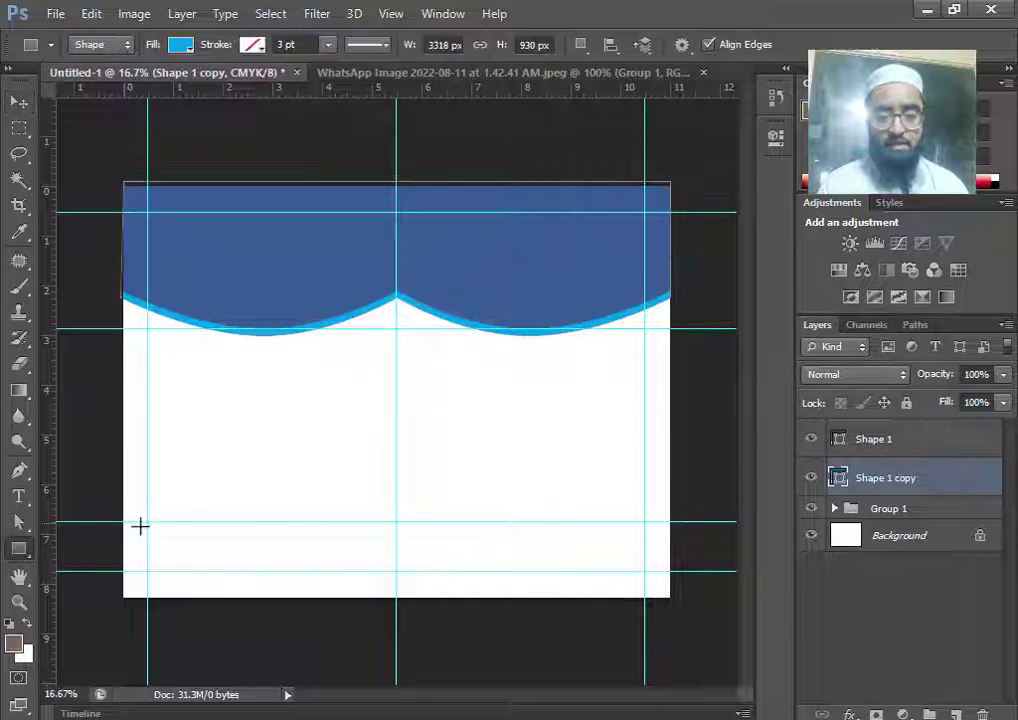
click(909, 446)
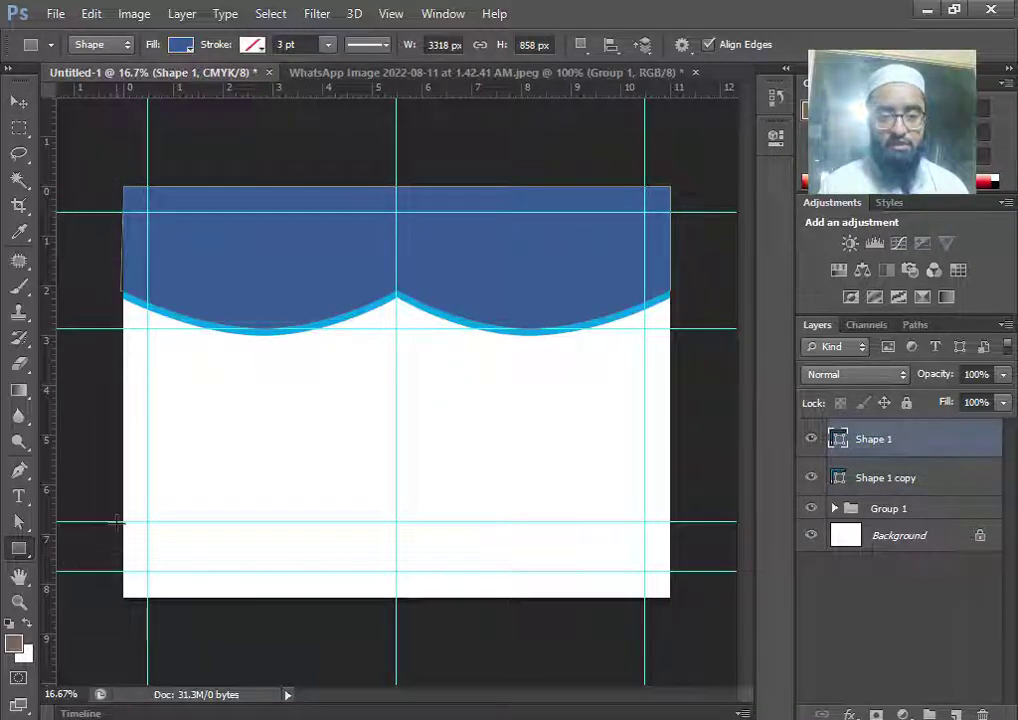
right_click(24, 549)
click(82, 548)
drag(122, 521, 673, 597)
click(182, 48)
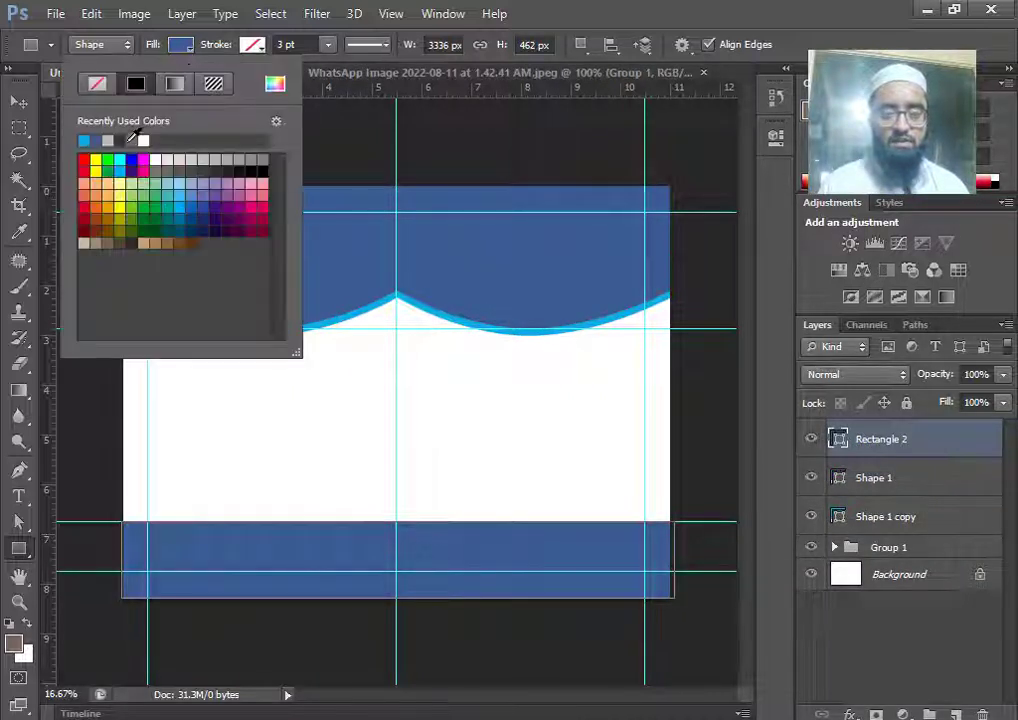
click(120, 140)
click(19, 102)
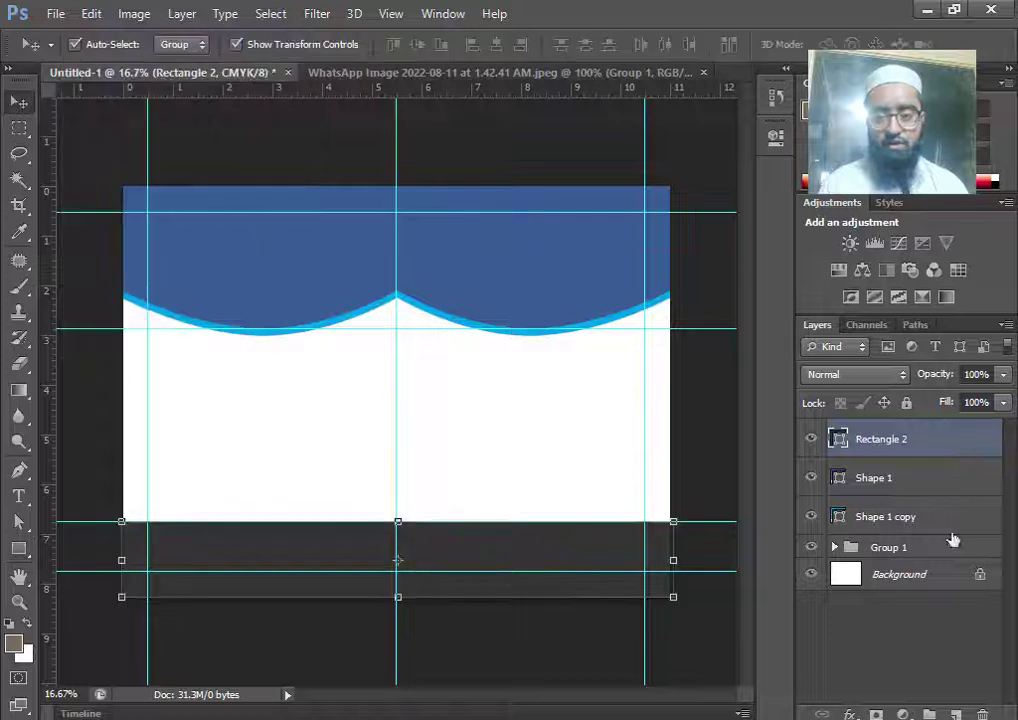
Step: Duplicate the dark grey footer rectangle beneath the original, fill the copy light grey and move it up 30 px
drag(920, 446, 956, 714)
drag(903, 466, 840, 490)
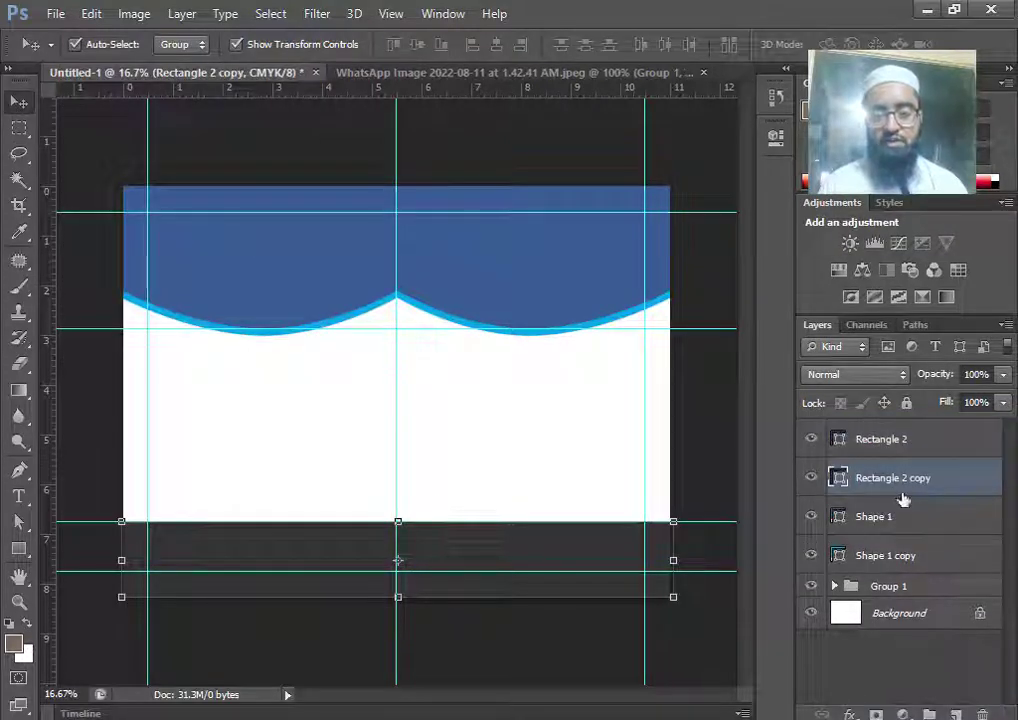
click(19, 548)
click(182, 45)
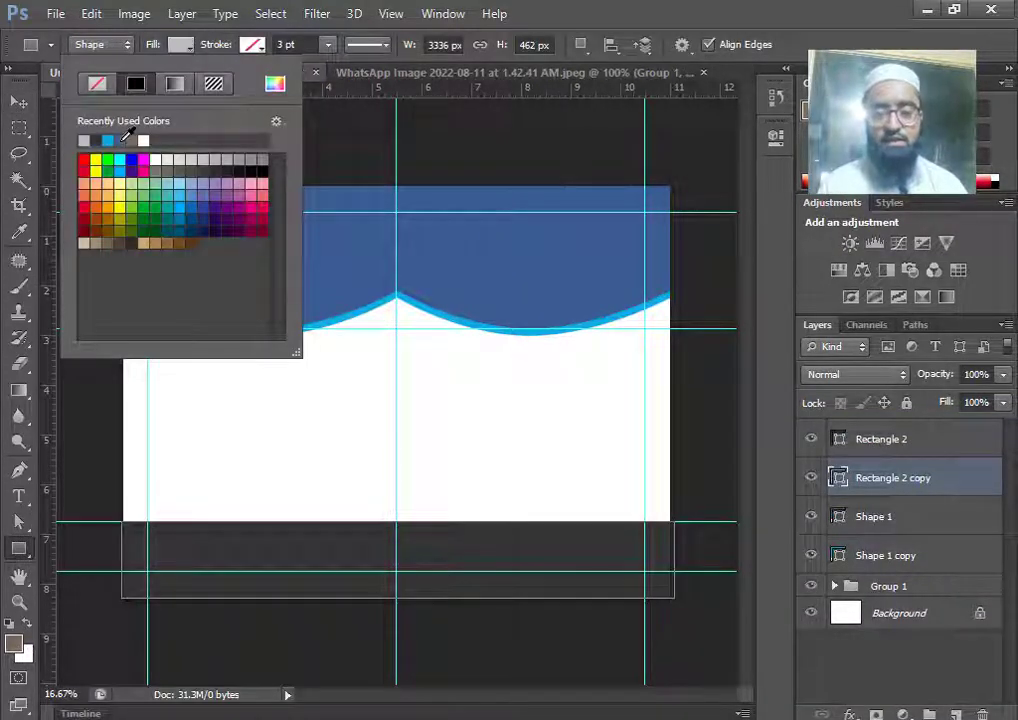
key(v)
key(shift+Up)
key(shift+Up)
key(shift+Up)
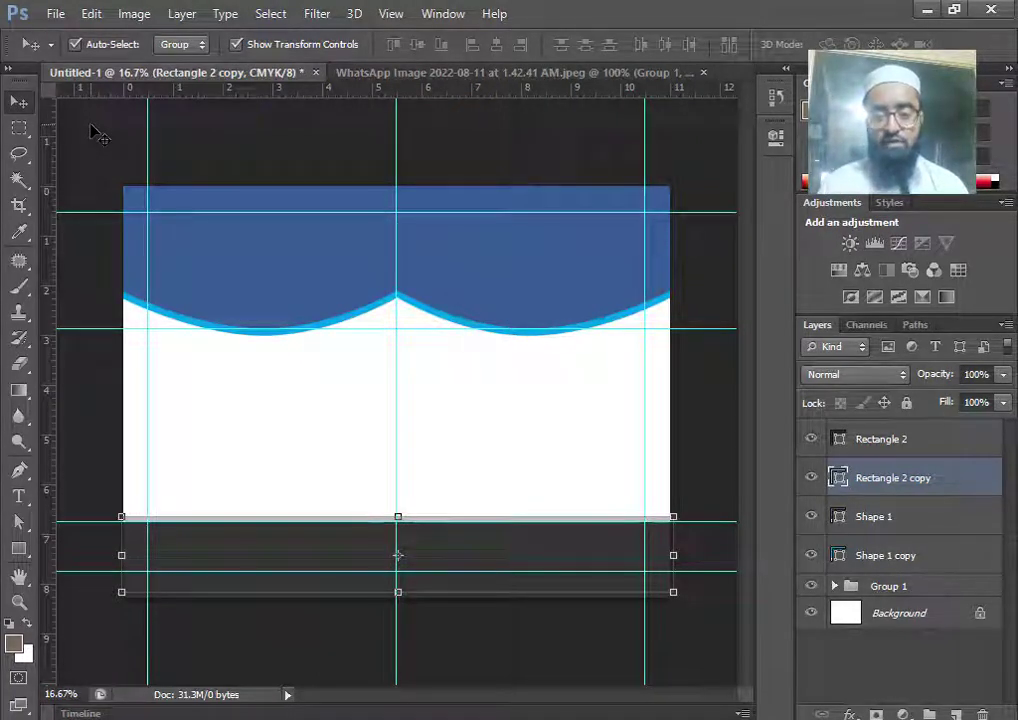
Step: Switch to the browser, open the Freepik page of the first Islamic pattern image result and save its pattern image
key(alt+Tab)
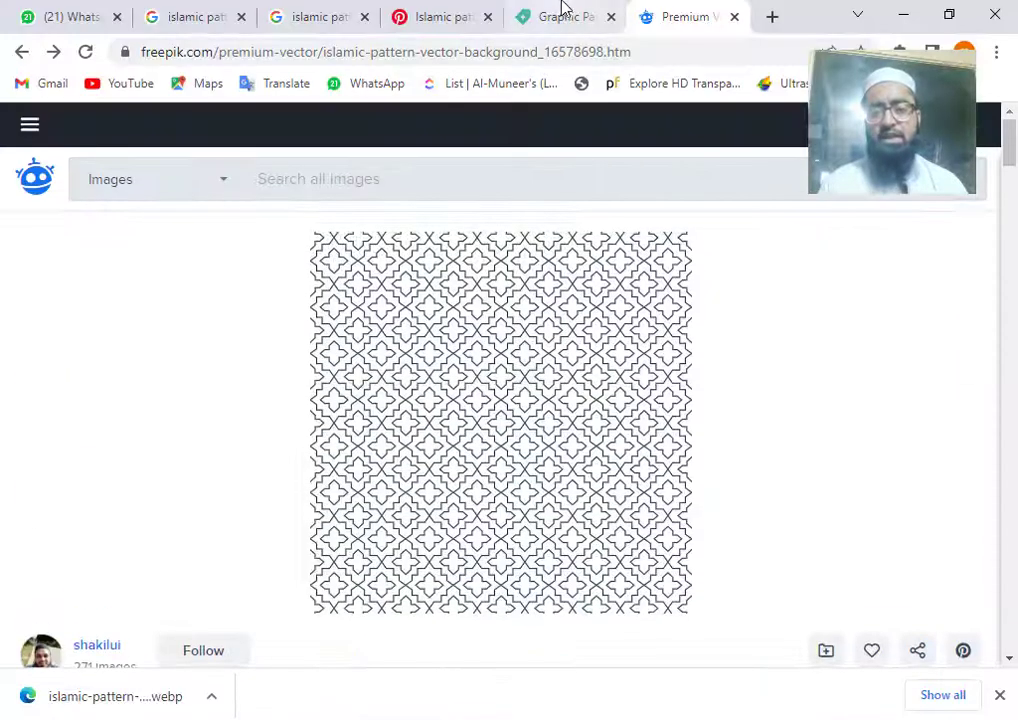
click(563, 16)
click(425, 16)
click(190, 16)
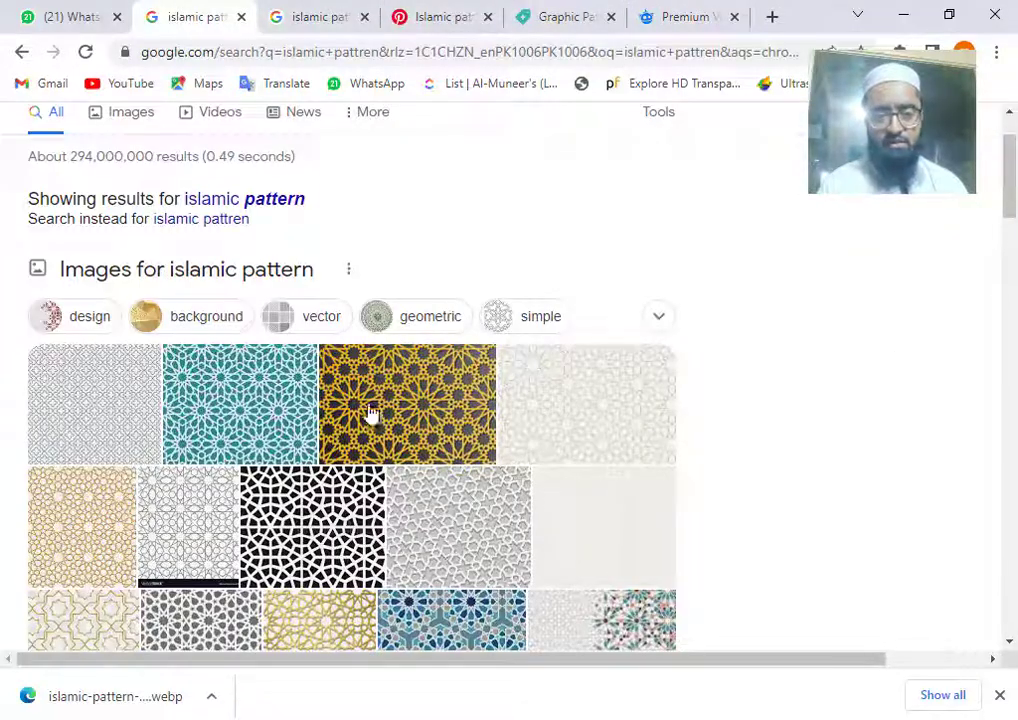
click(115, 399)
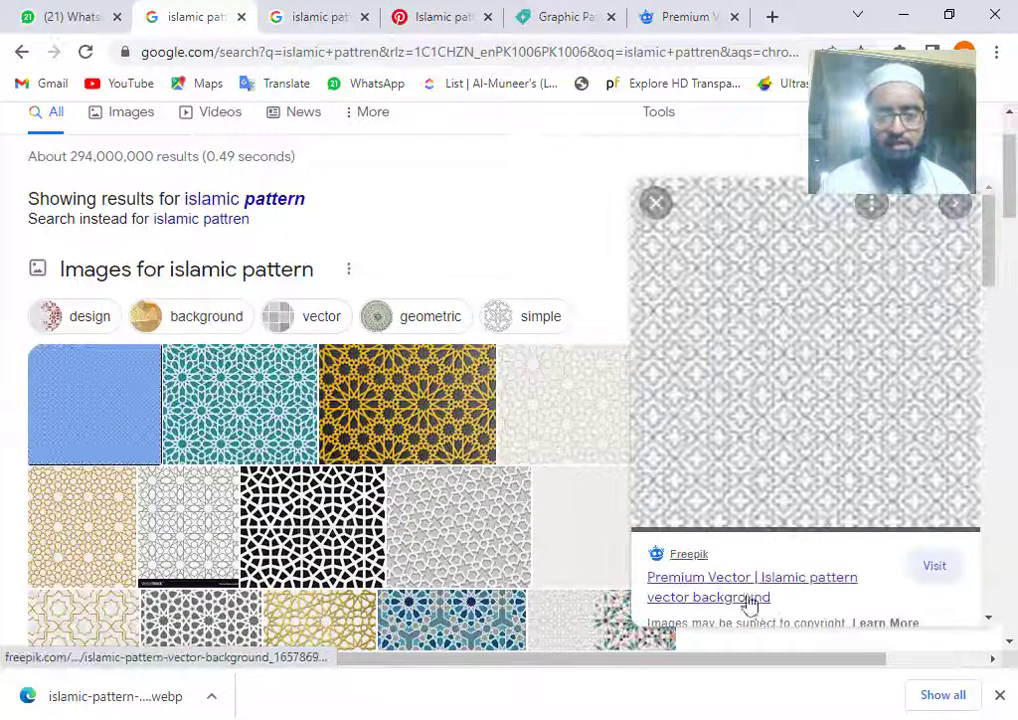
click(803, 583)
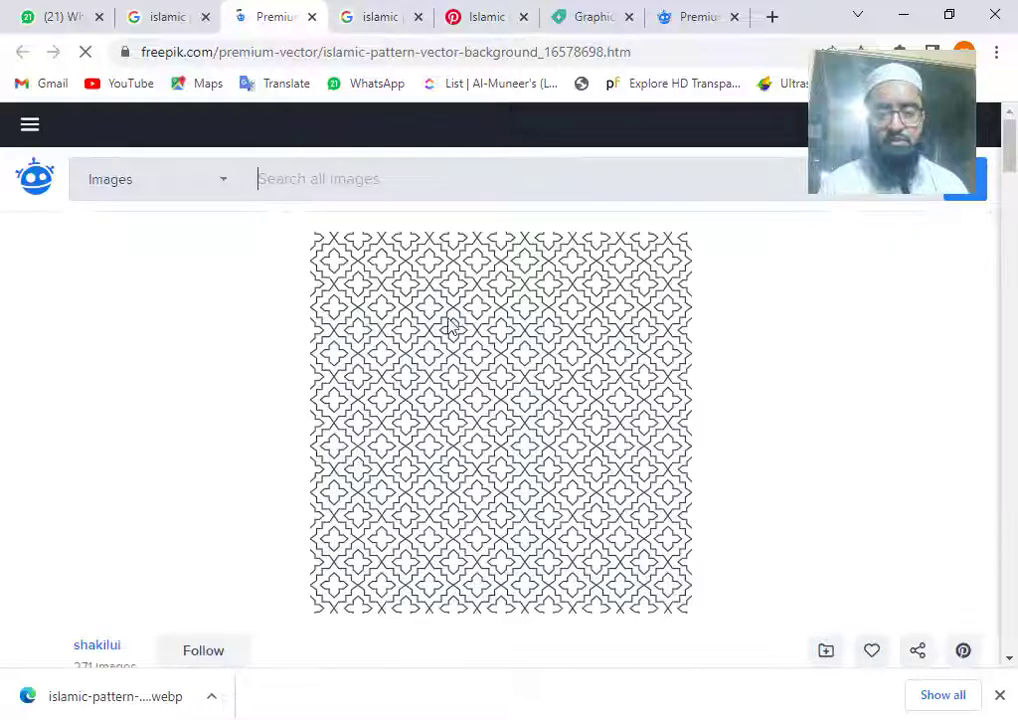
right_click(500, 364)
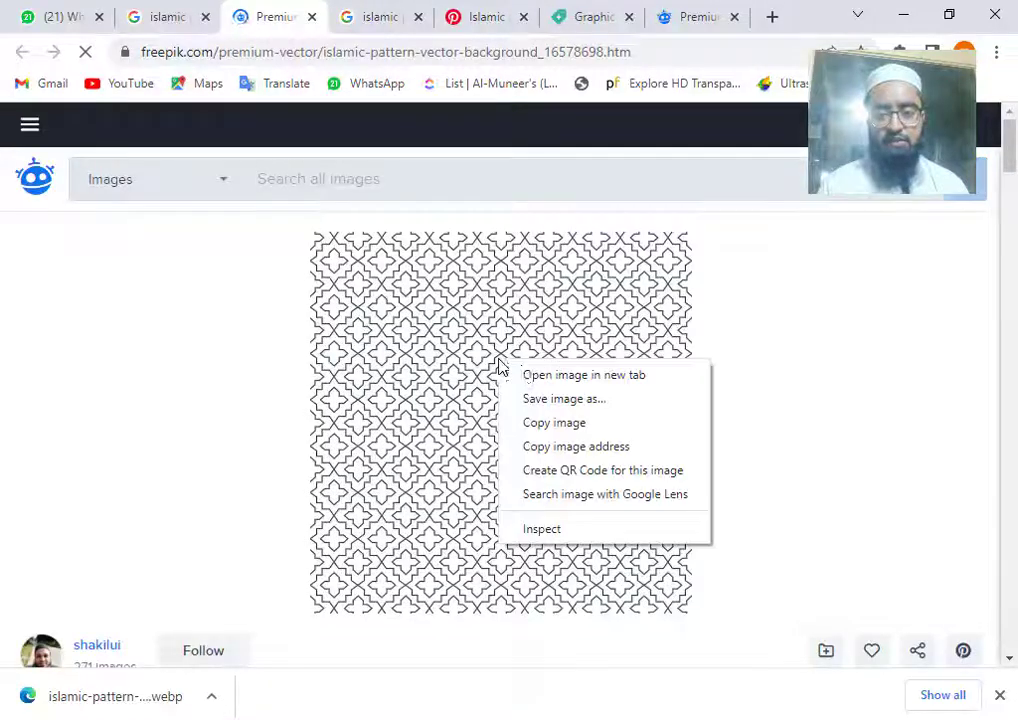
click(578, 406)
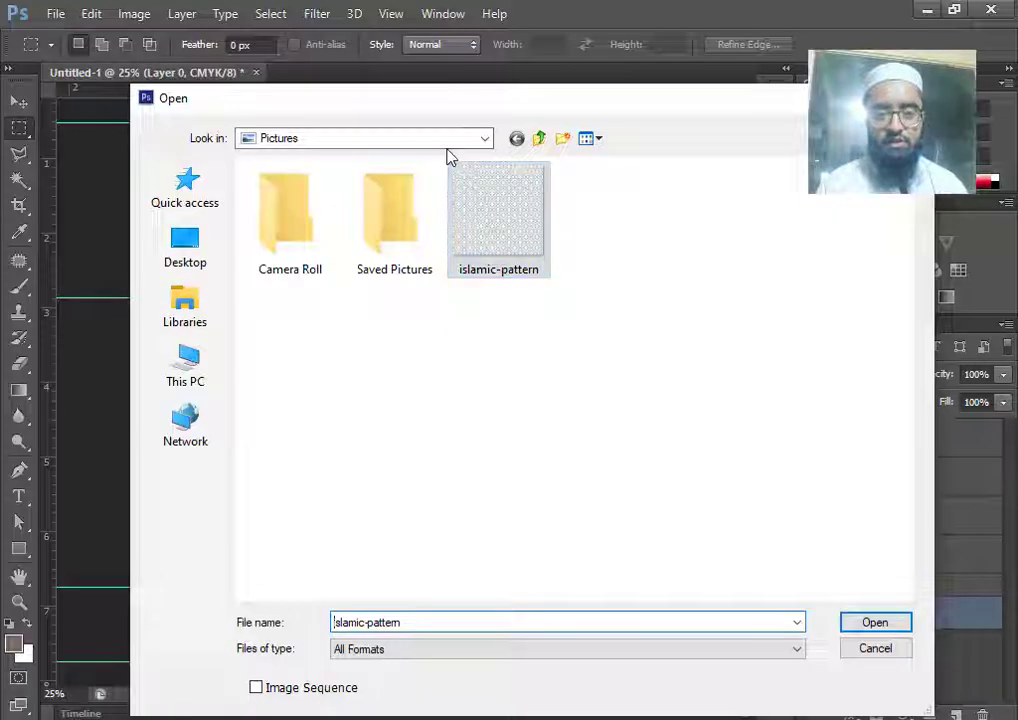
Step: Back in Photoshop, open the islamic-pattern image from the Pictures folder
click(448, 145)
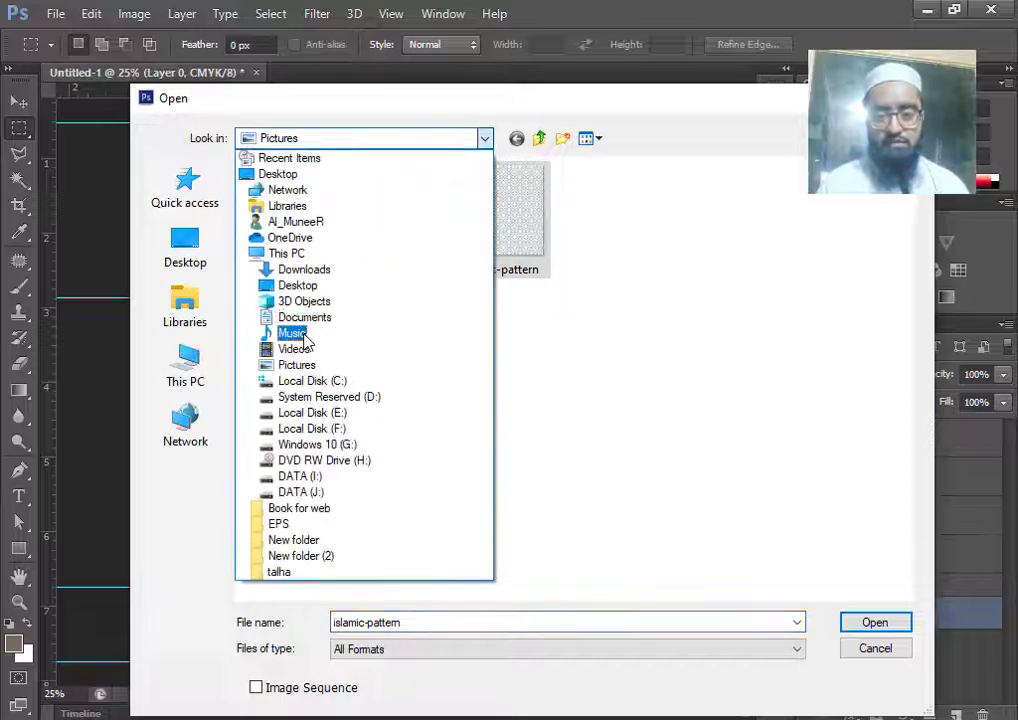
click(306, 368)
double_click(490, 238)
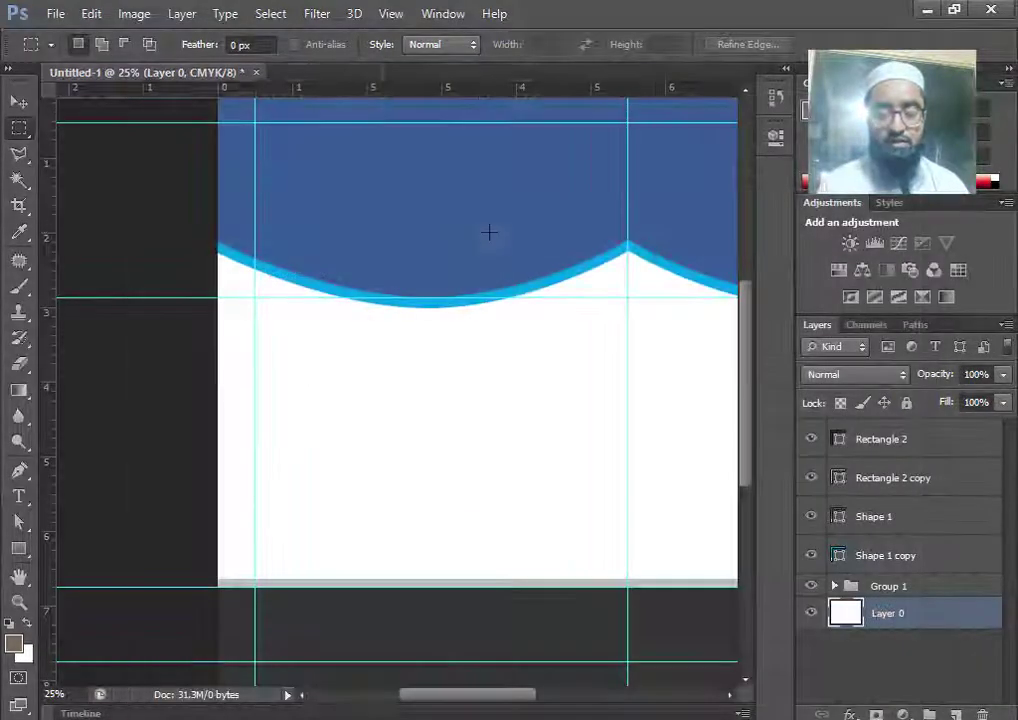
Step: With the Magic Wand, delete the white background around six neighbouring stars near the pattern's upper edge
key(ctrl+plus)
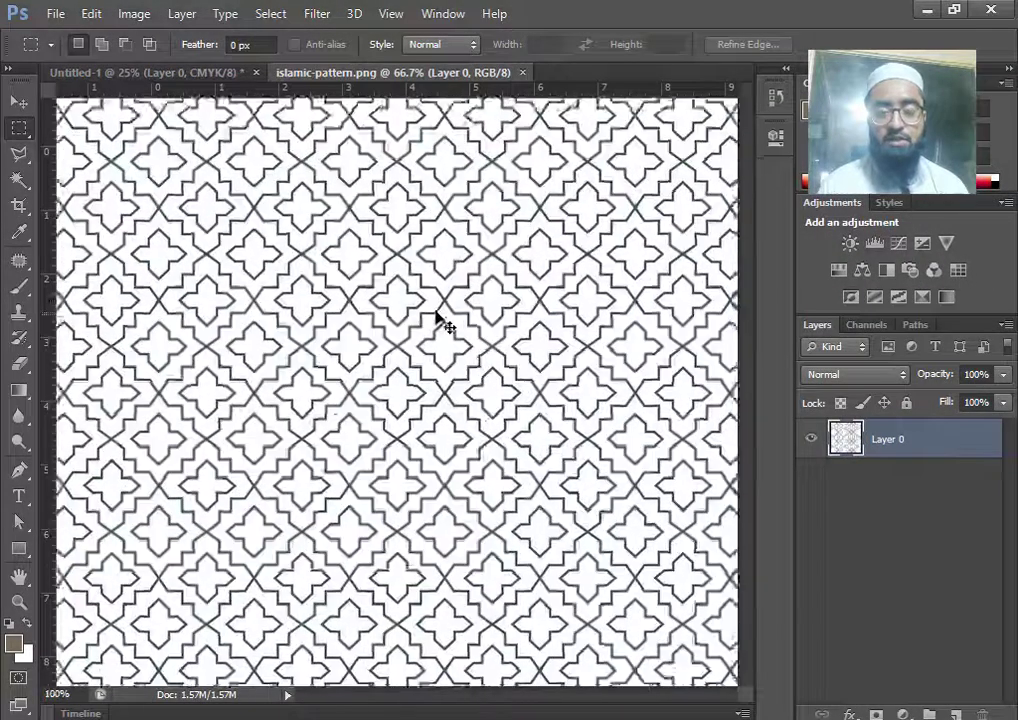
key(ctrl+plus)
drag(350, 311, 602, 616)
drag(598, 372, 529, 345)
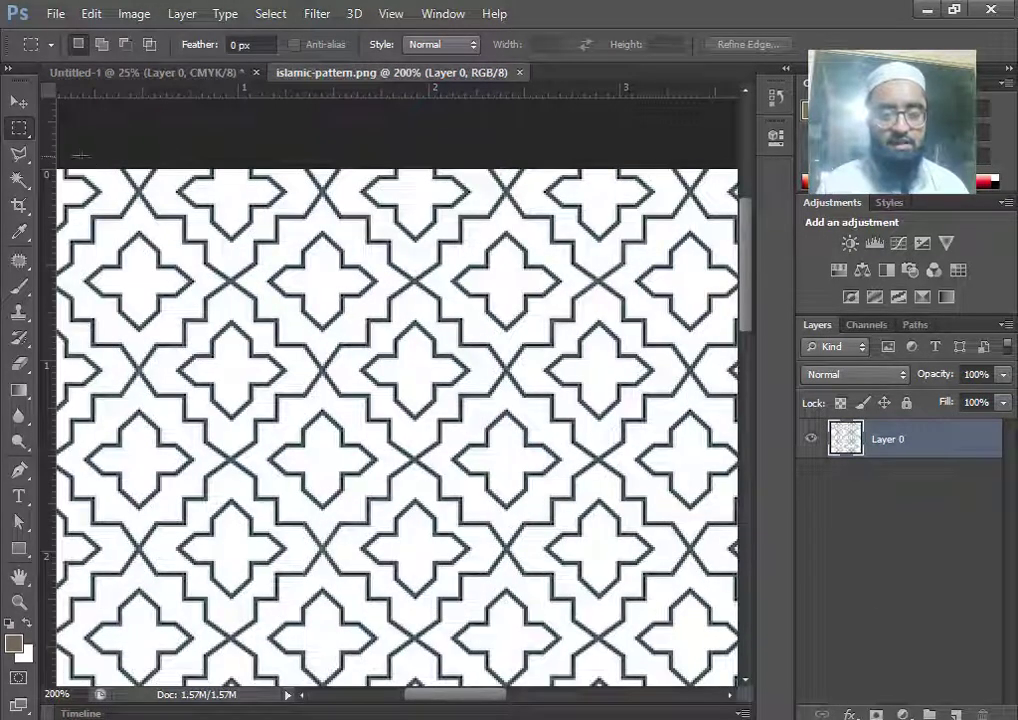
click(19, 180)
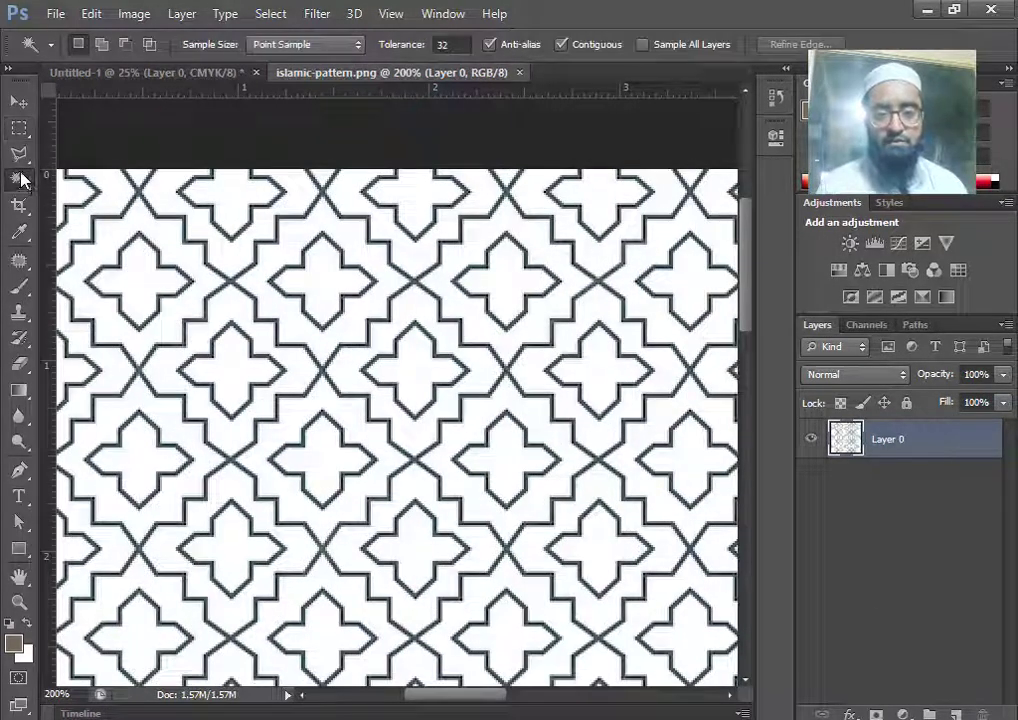
click(315, 232)
key(Delete)
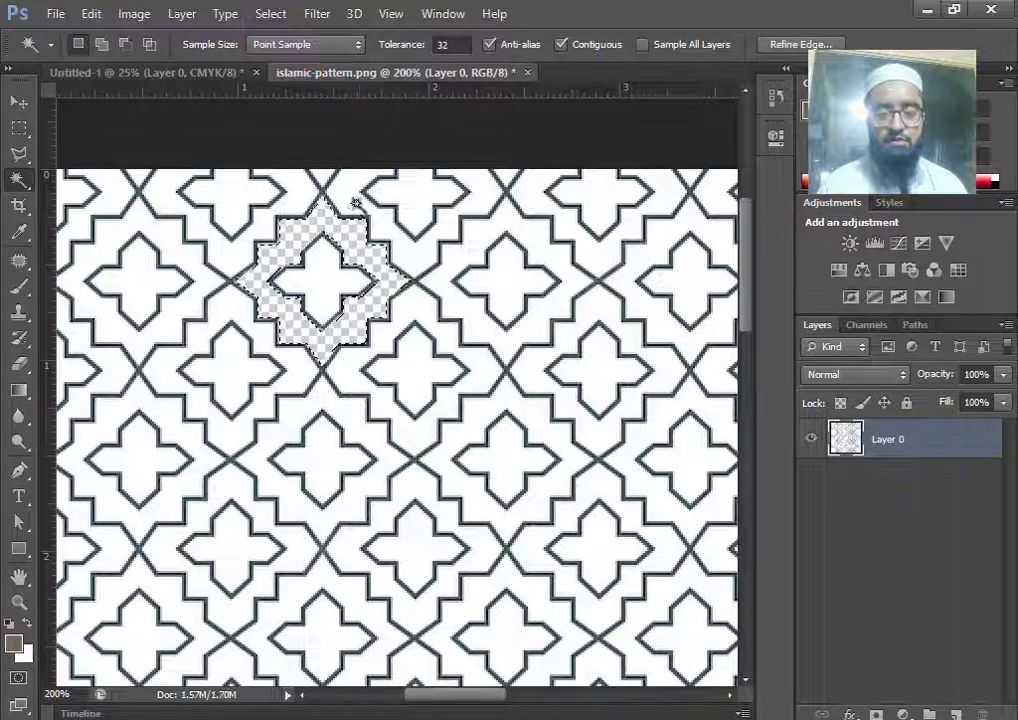
click(358, 190)
key(Delete)
click(292, 198)
key(Delete)
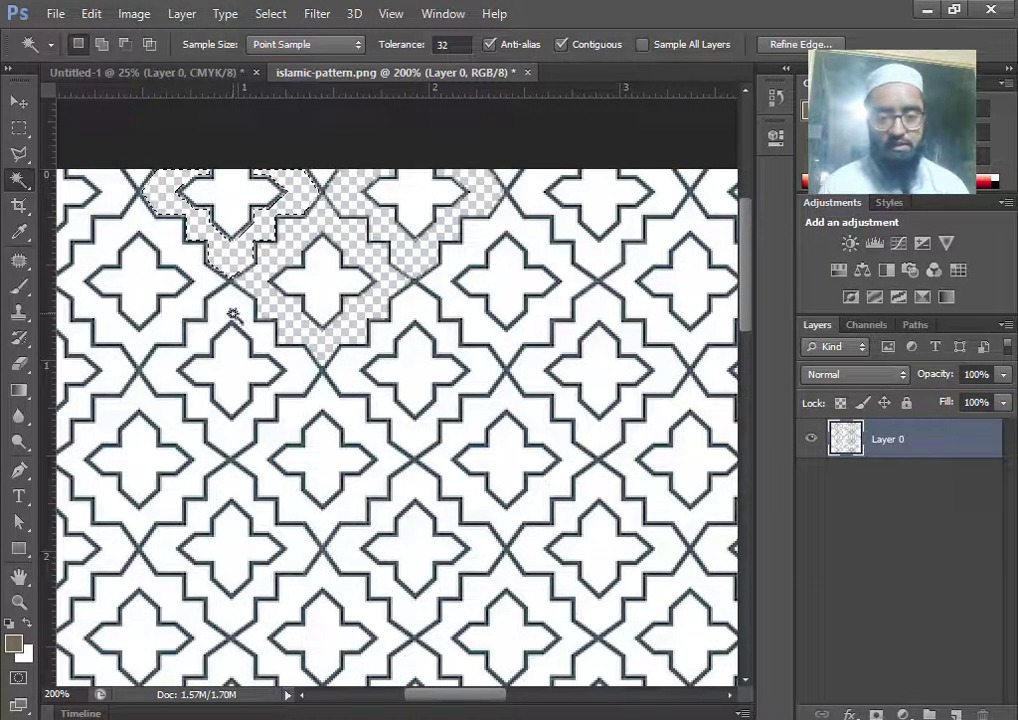
click(233, 320)
key(Delete)
click(391, 340)
key(Delete)
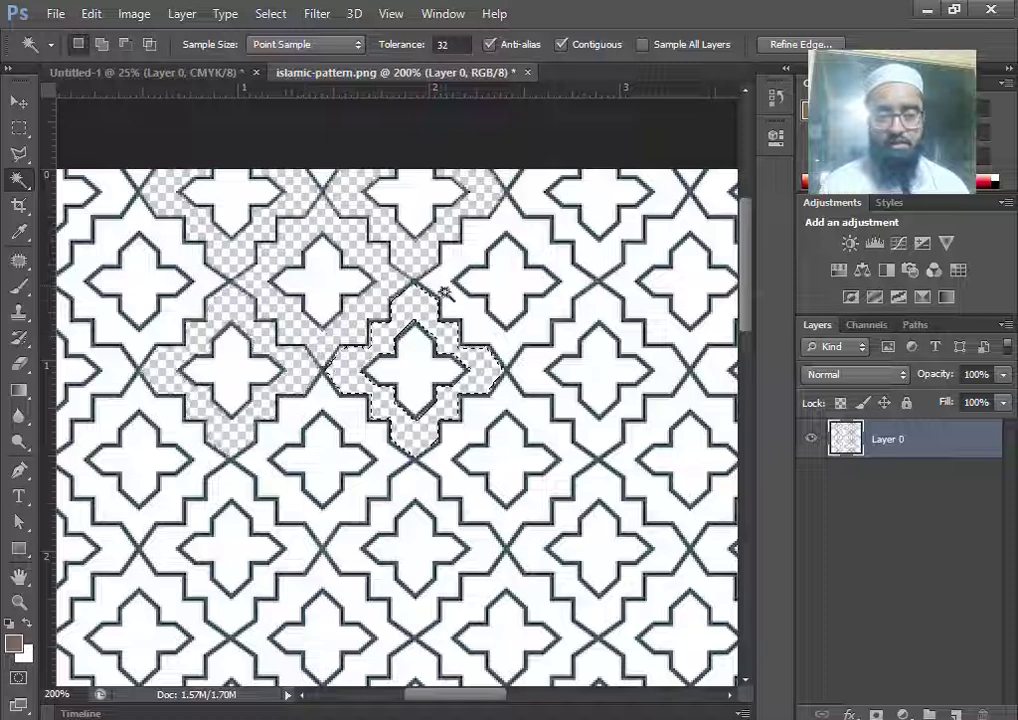
click(445, 280)
key(Delete)
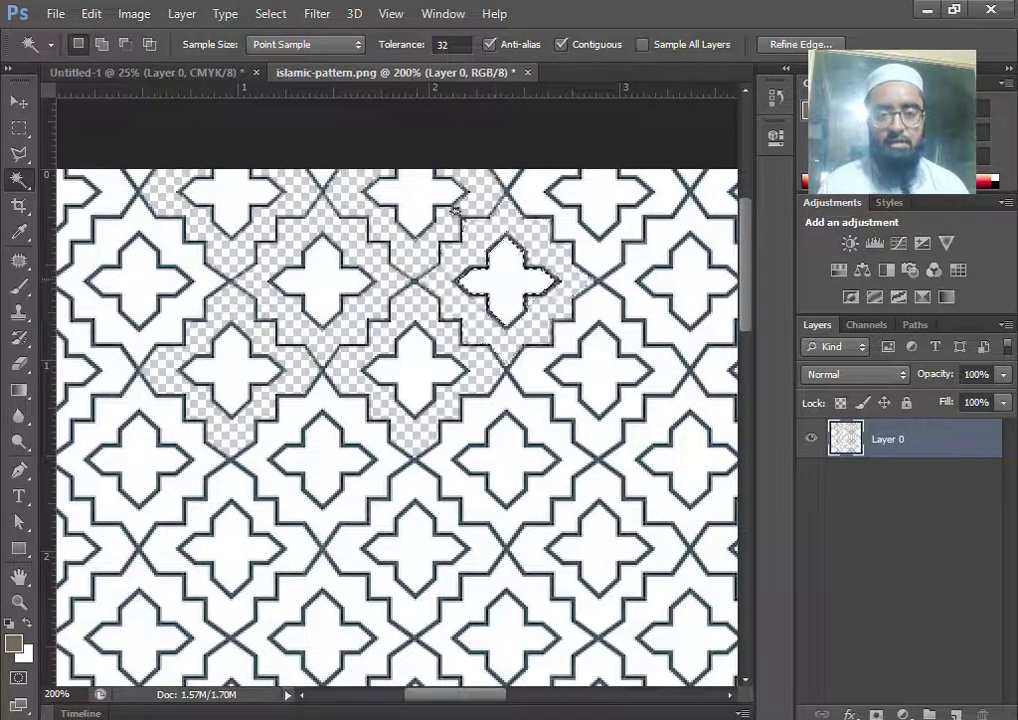
Step: Delete the white inside the cleared stars, clear the adjoining star cell below them too, and deselect
click(407, 207)
key(Delete)
click(318, 270)
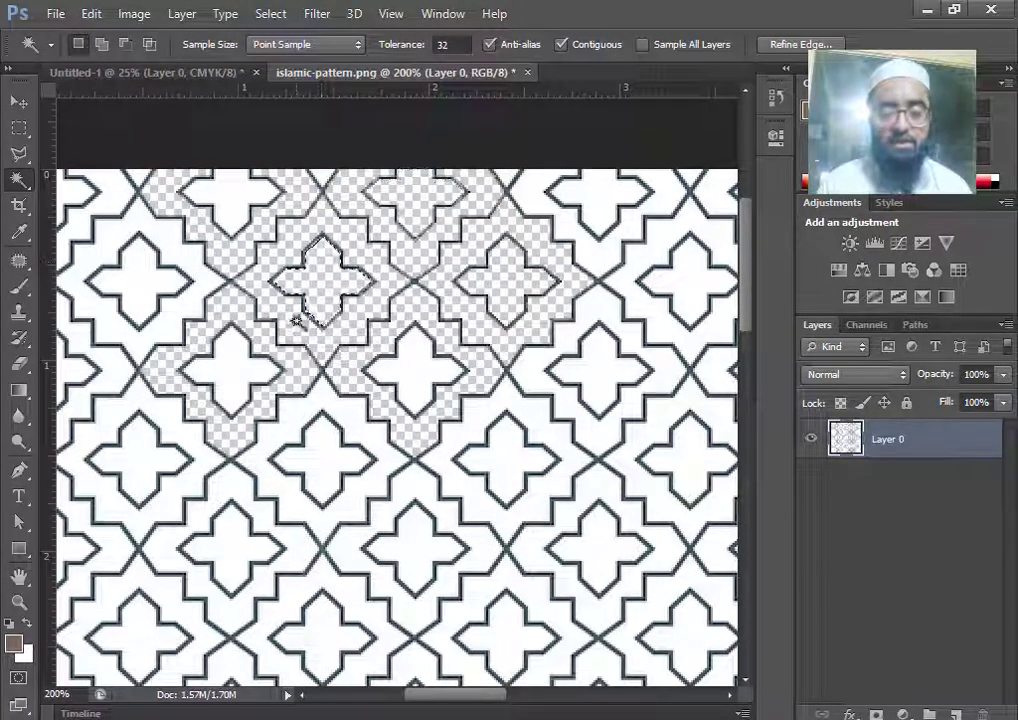
click(245, 373)
key(Delete)
click(230, 215)
key(Delete)
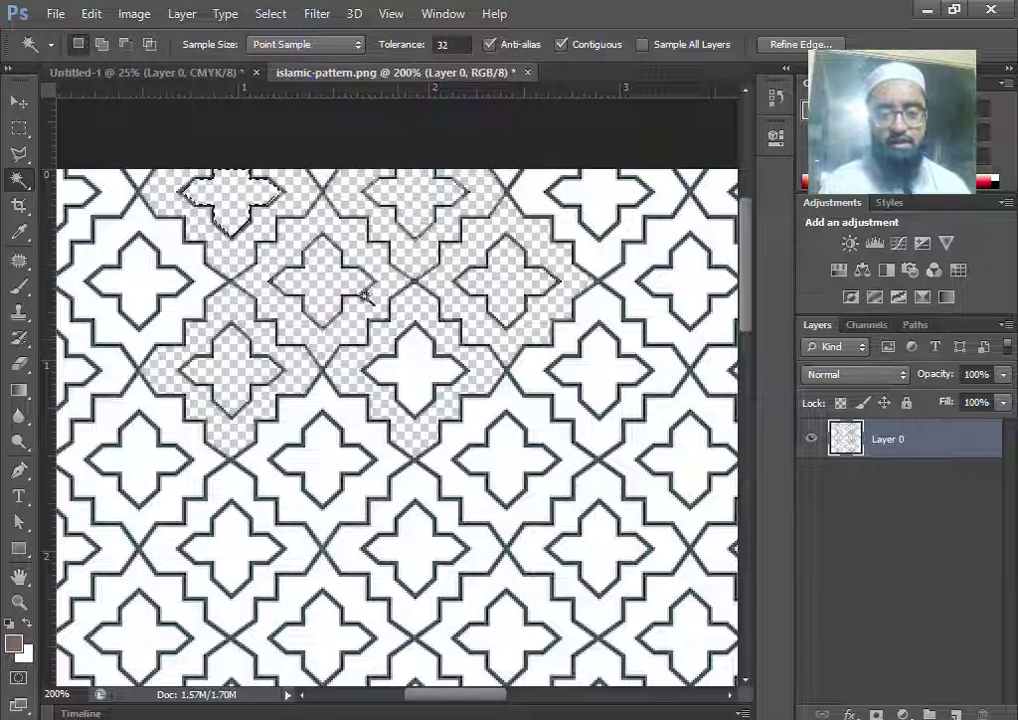
click(332, 409)
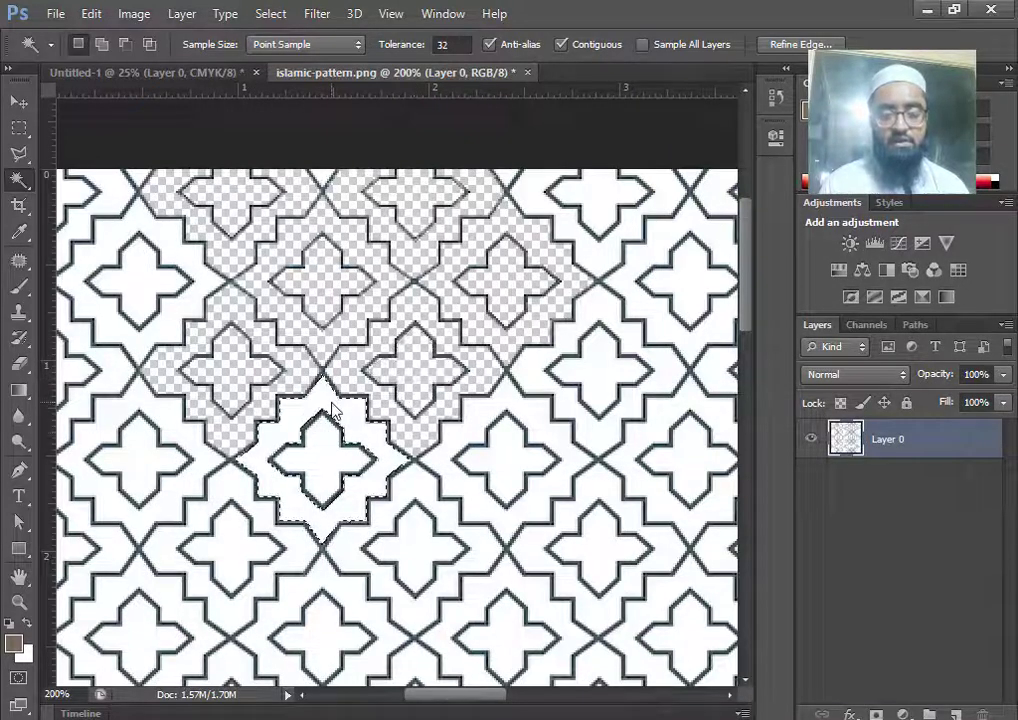
key(ctrl+d)
key(v)
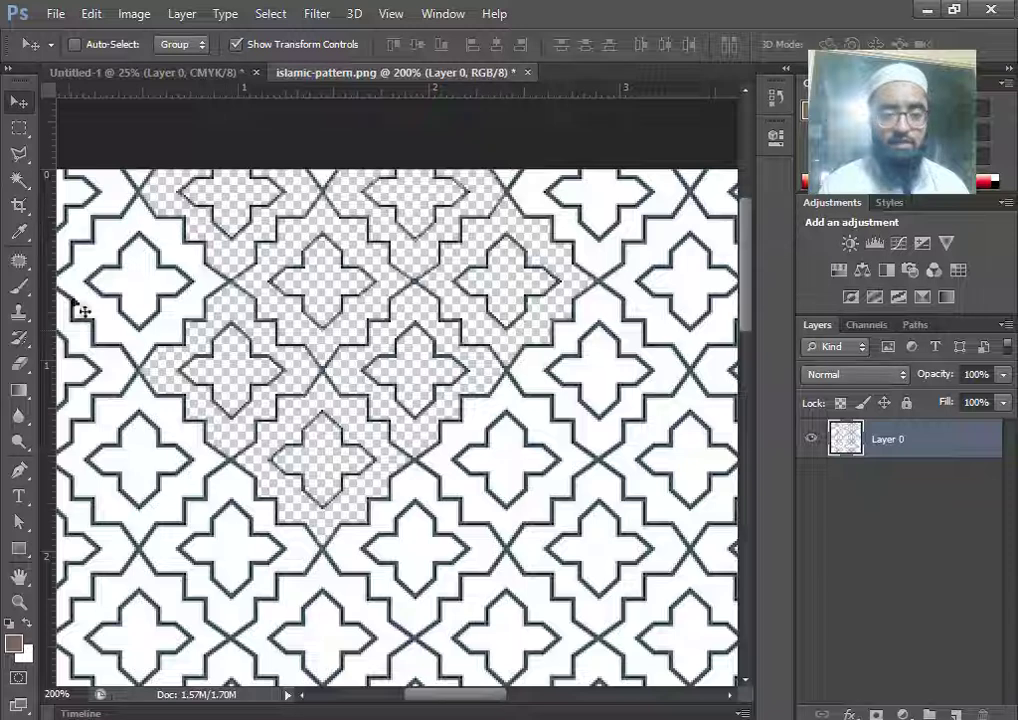
Step: Place two vertical and two horizontal guides through the centres of four neighbouring cleared stars to frame one repeating tile
drag(47, 347, 231, 352)
drag(48, 385, 414, 374)
drag(415, 375, 415, 375)
drag(330, 94, 408, 193)
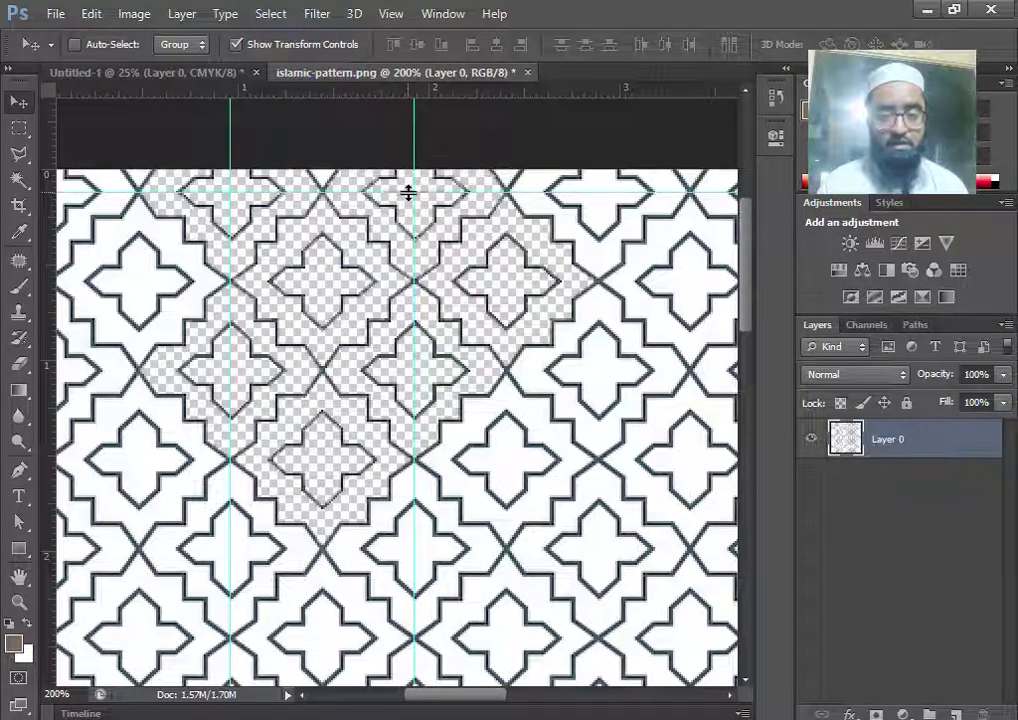
drag(215, 95, 400, 370)
ctrl+click(332, 318)
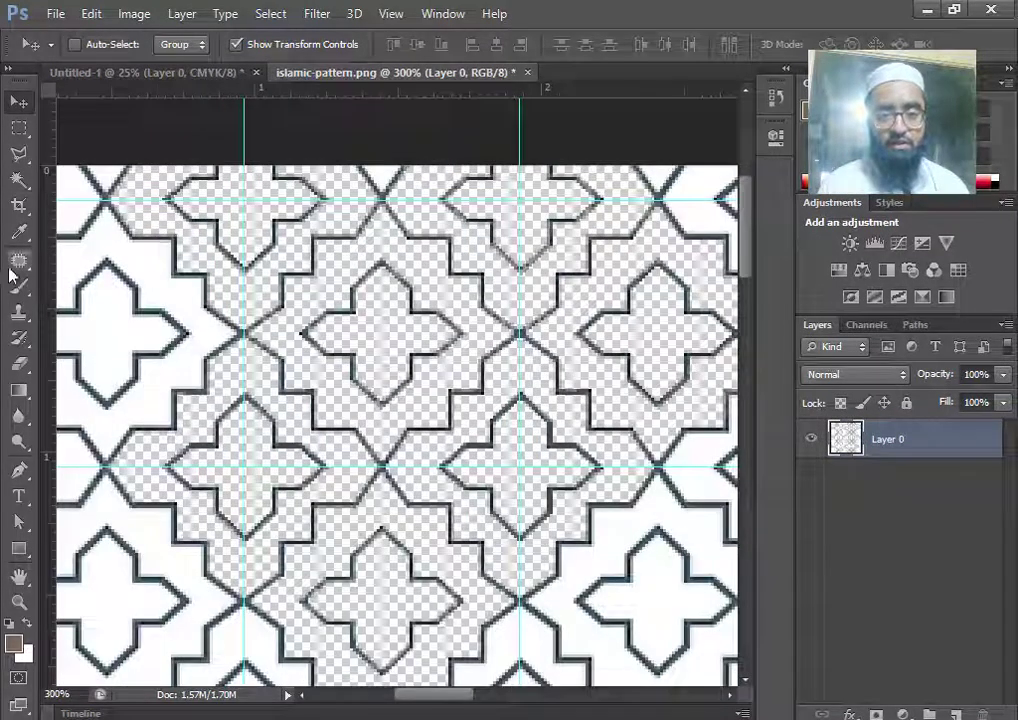
Step: Select the tile framed by the four guides with the Rectangular Marquee and copy it
click(19, 131)
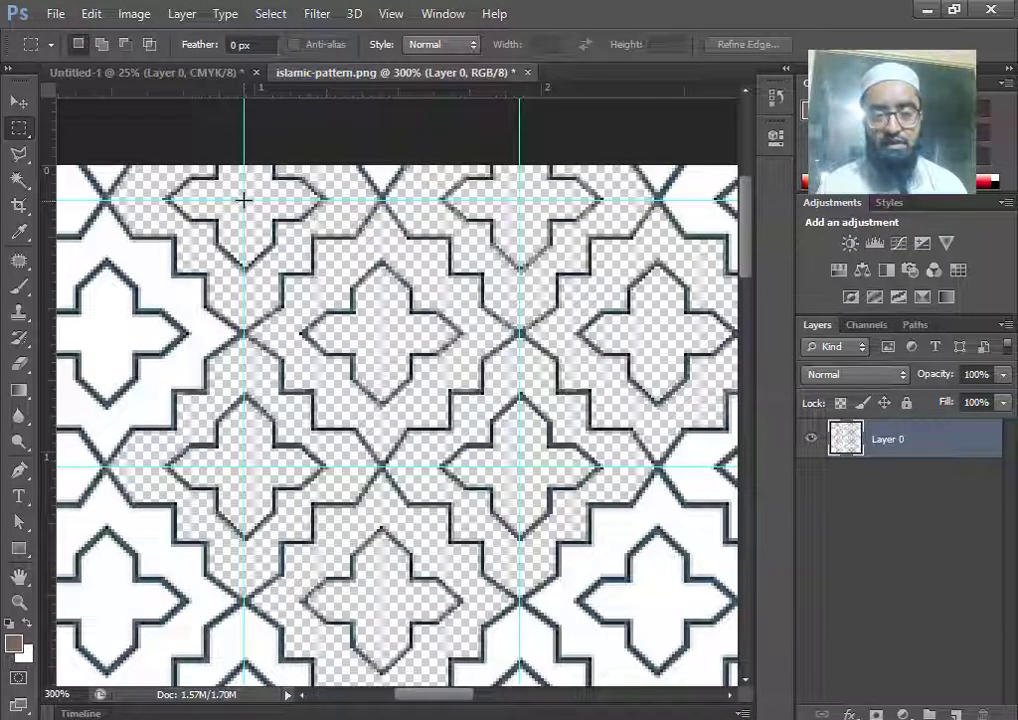
drag(244, 199, 512, 462)
click(89, 14)
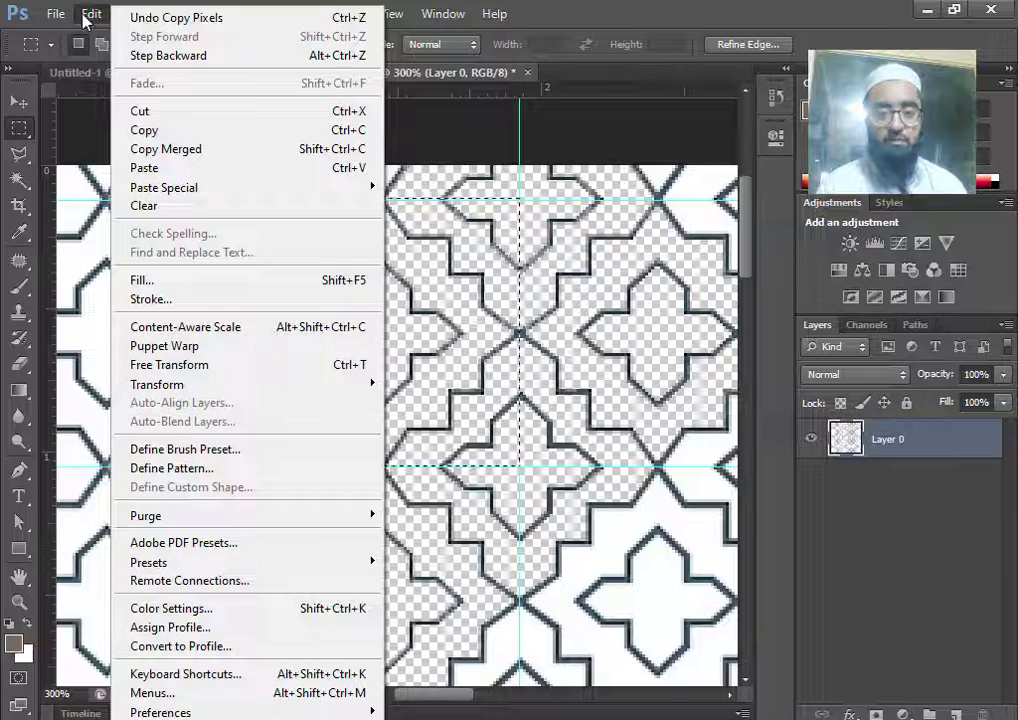
click(145, 130)
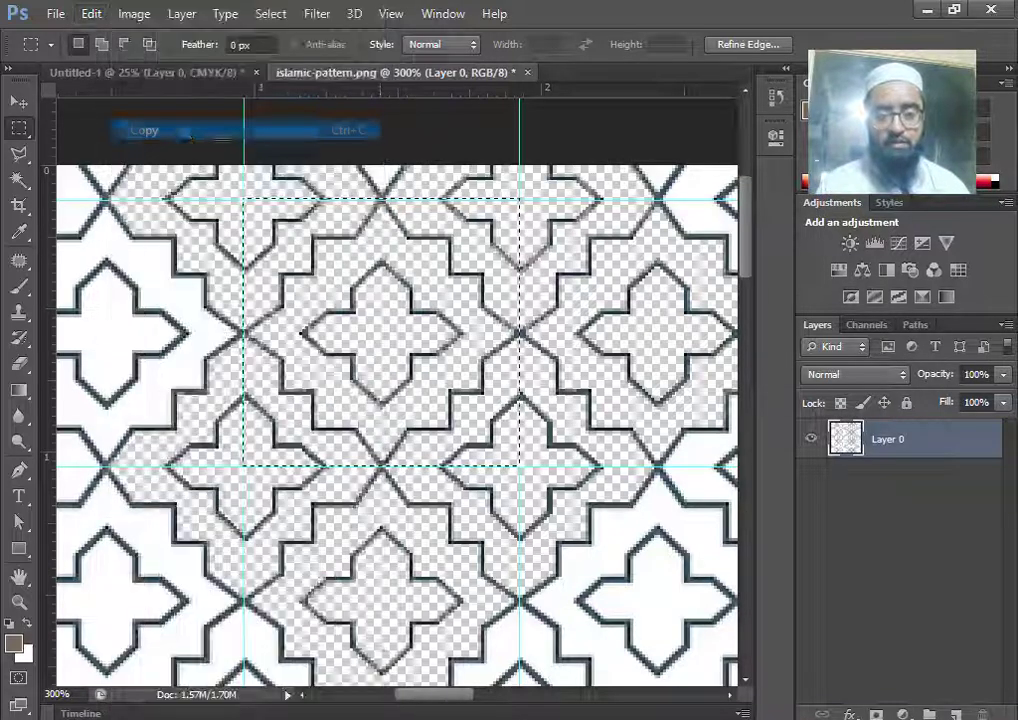
Step: Create a new RGB document at the clipboard size of 93 × 90 pixels with a white background
click(56, 14)
click(64, 34)
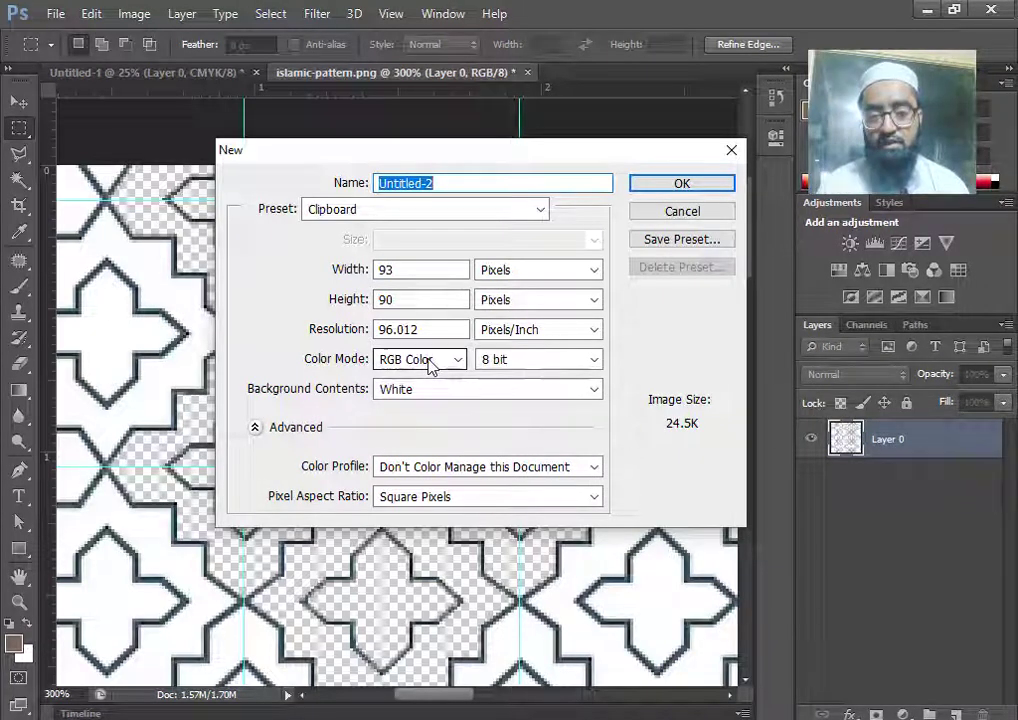
click(429, 359)
click(430, 359)
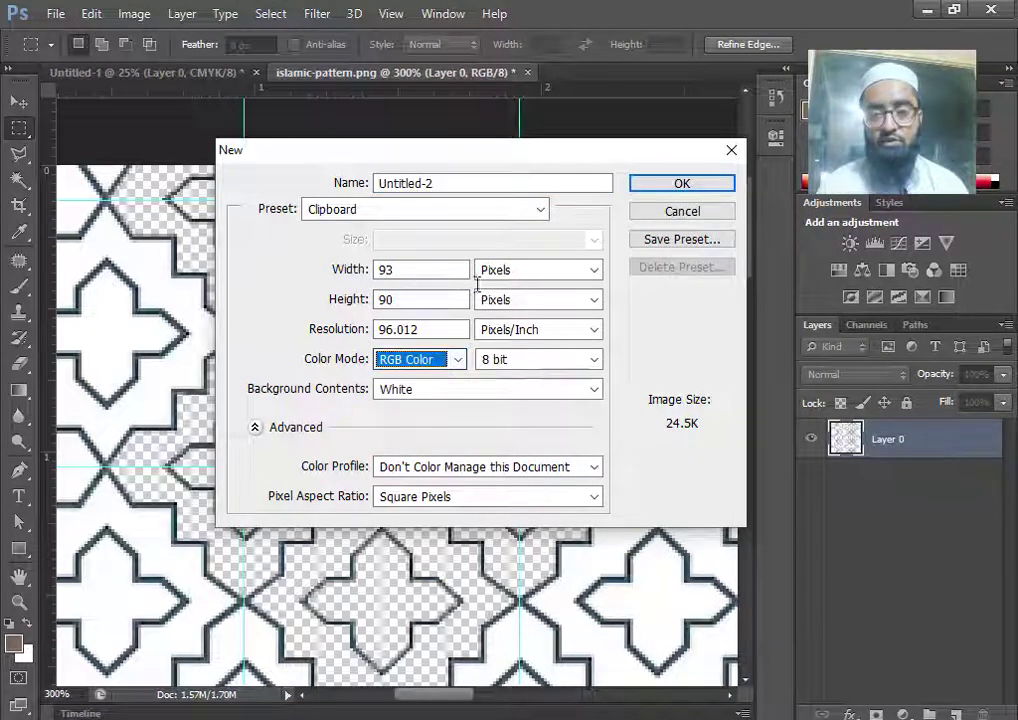
click(683, 185)
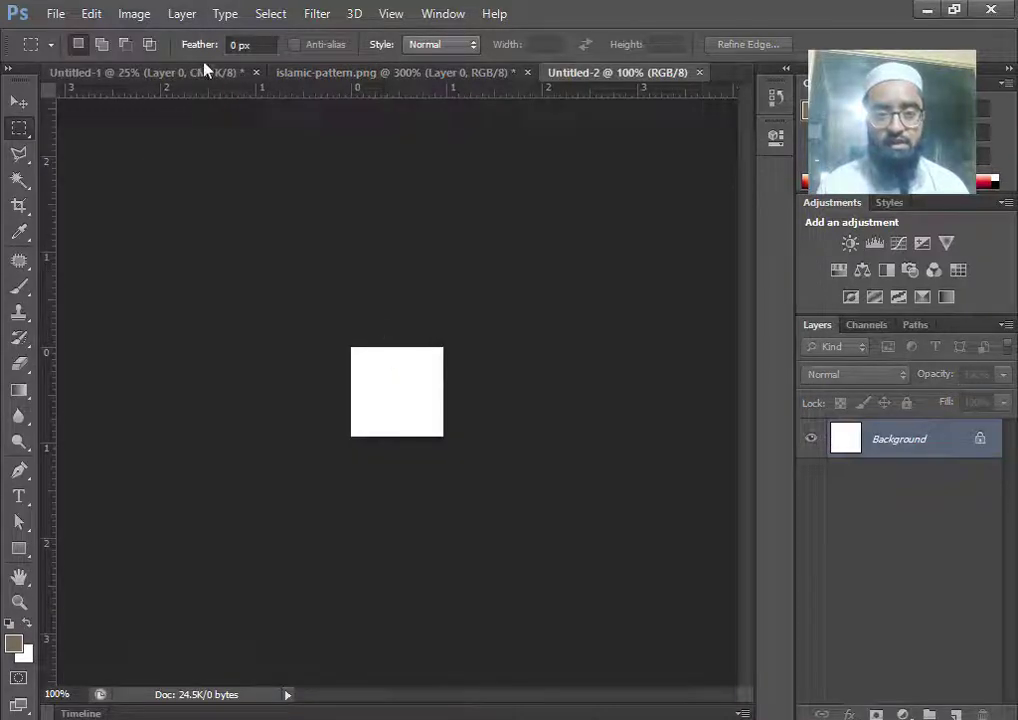
Step: Paste the copied tile into the new document and hide the white Background layer
click(91, 12)
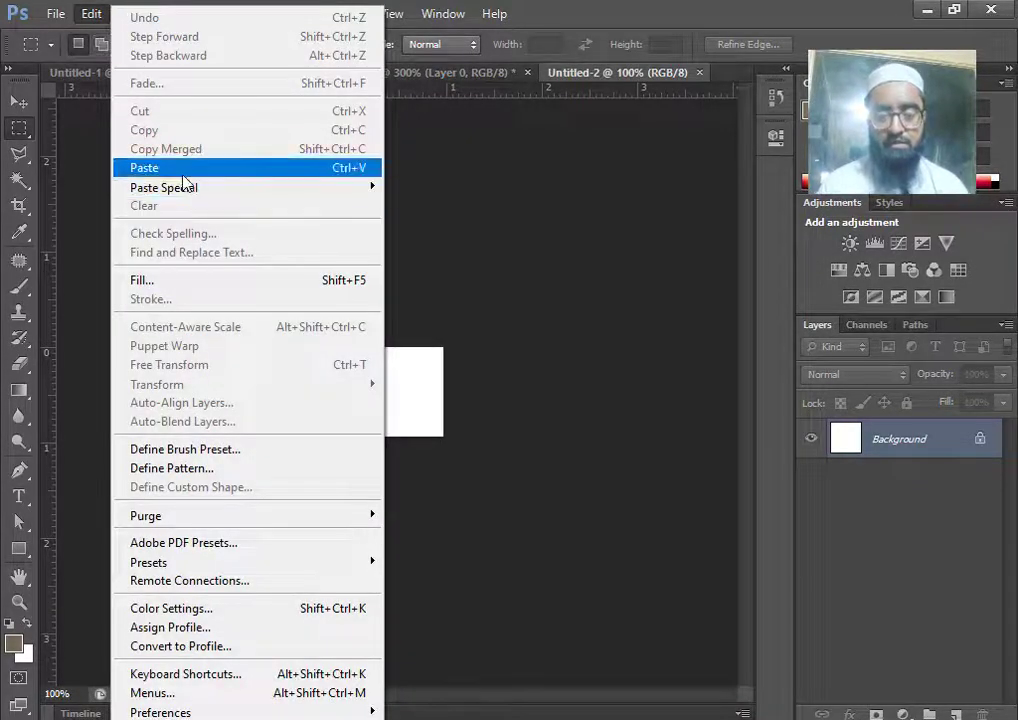
click(165, 168)
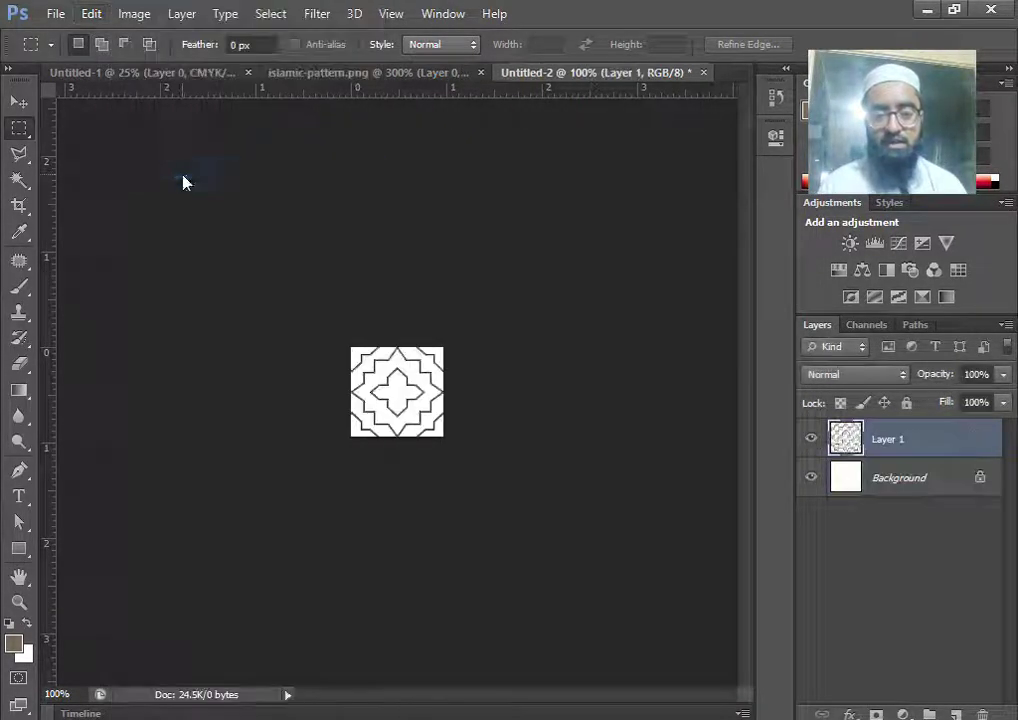
click(811, 478)
key(ctrl+plus)
key(ctrl+plus)
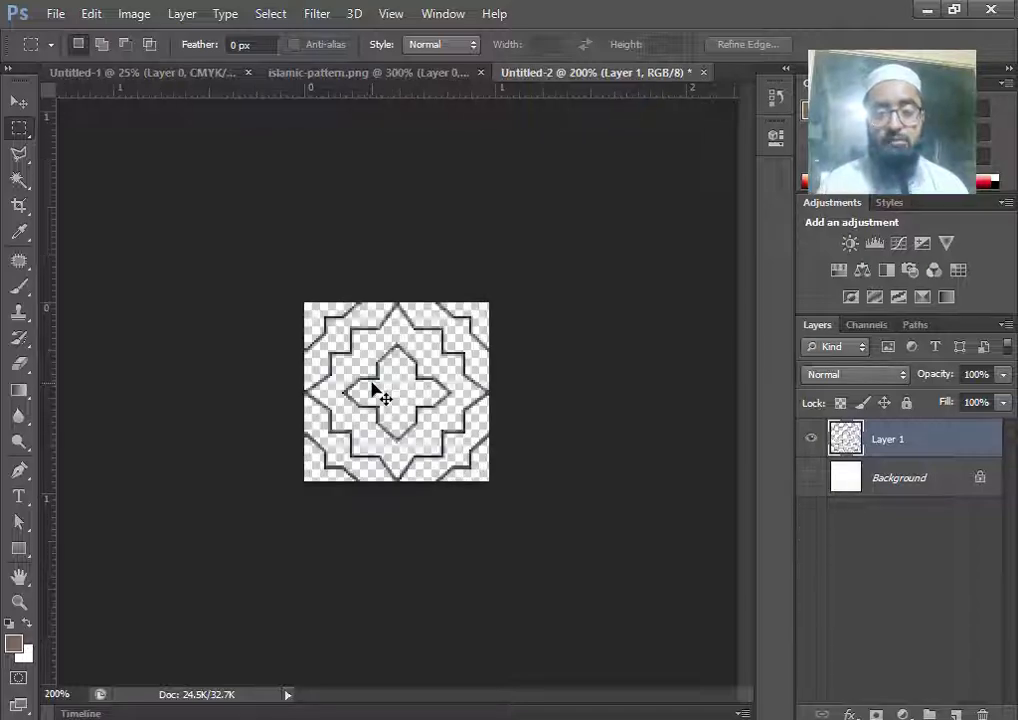
Step: Define the transparent tile as a pattern named "islamic back 2022"
click(90, 14)
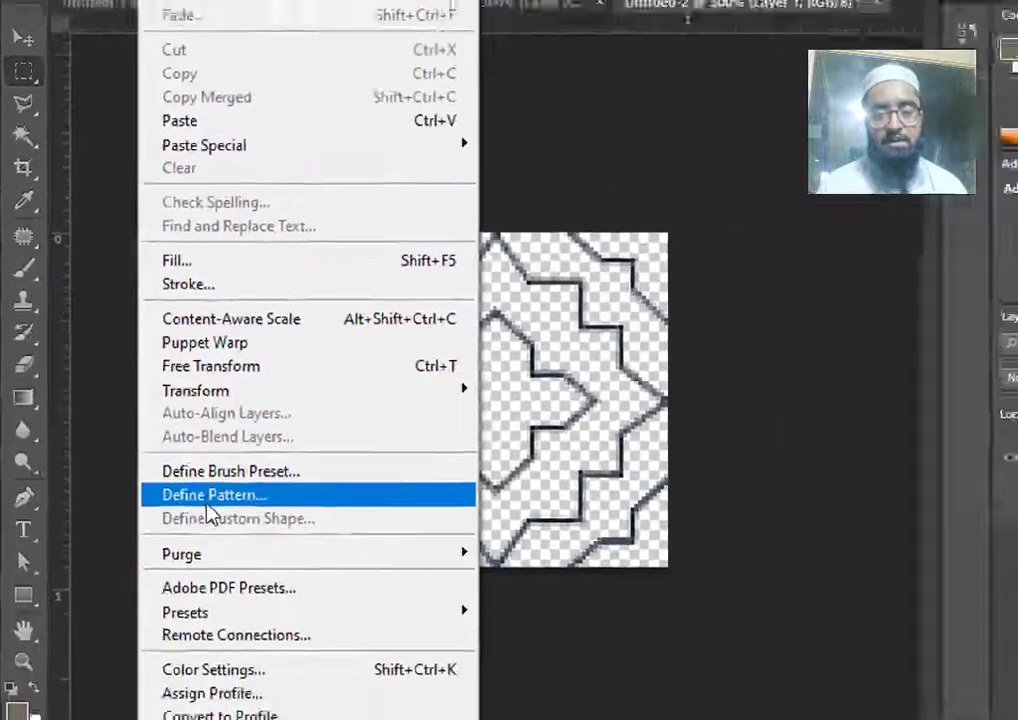
click(290, 551)
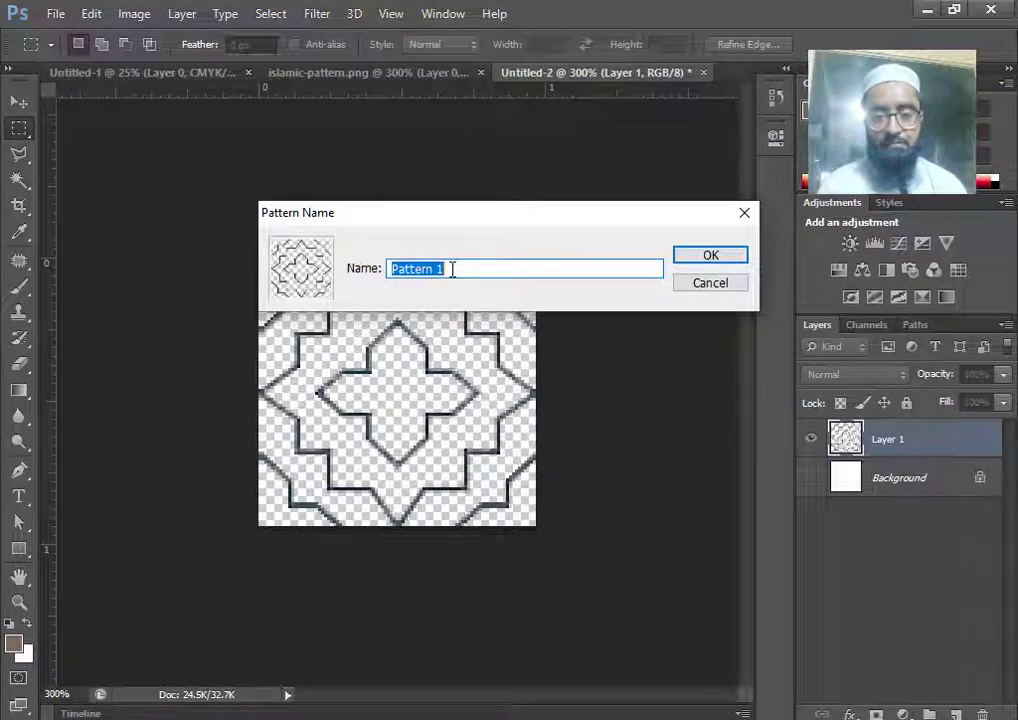
text(islamic back 2022)
key(Return)
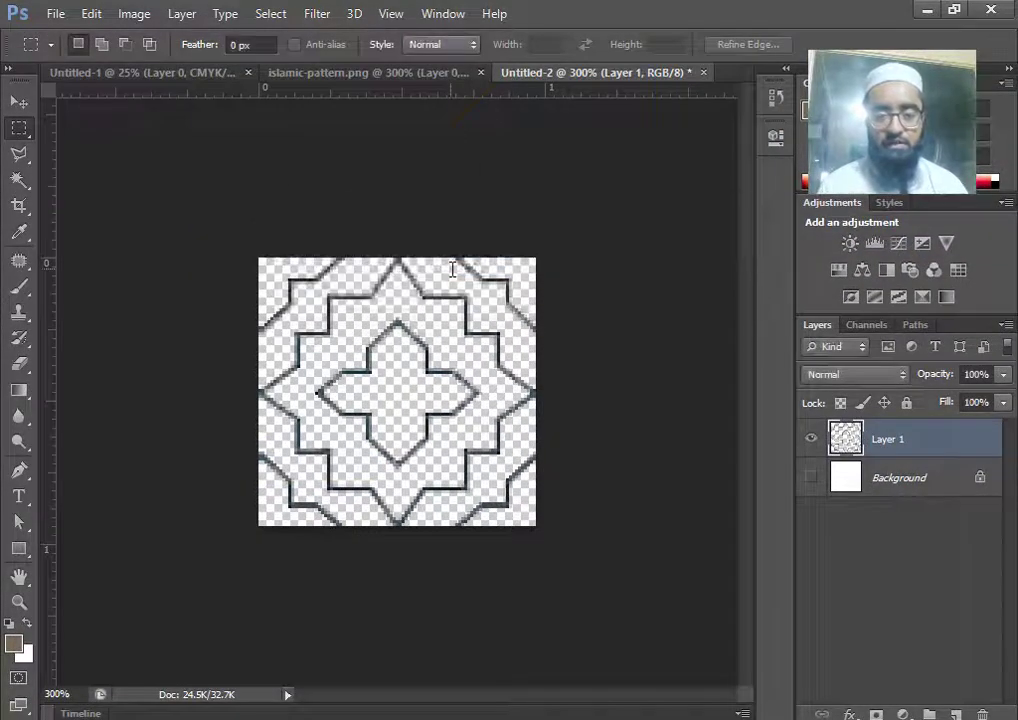
Step: In the Untitled-1 cover document, give Layer 0 a Pattern Overlay using the newly defined Islamic pattern
click(107, 74)
key(ctrl+minus)
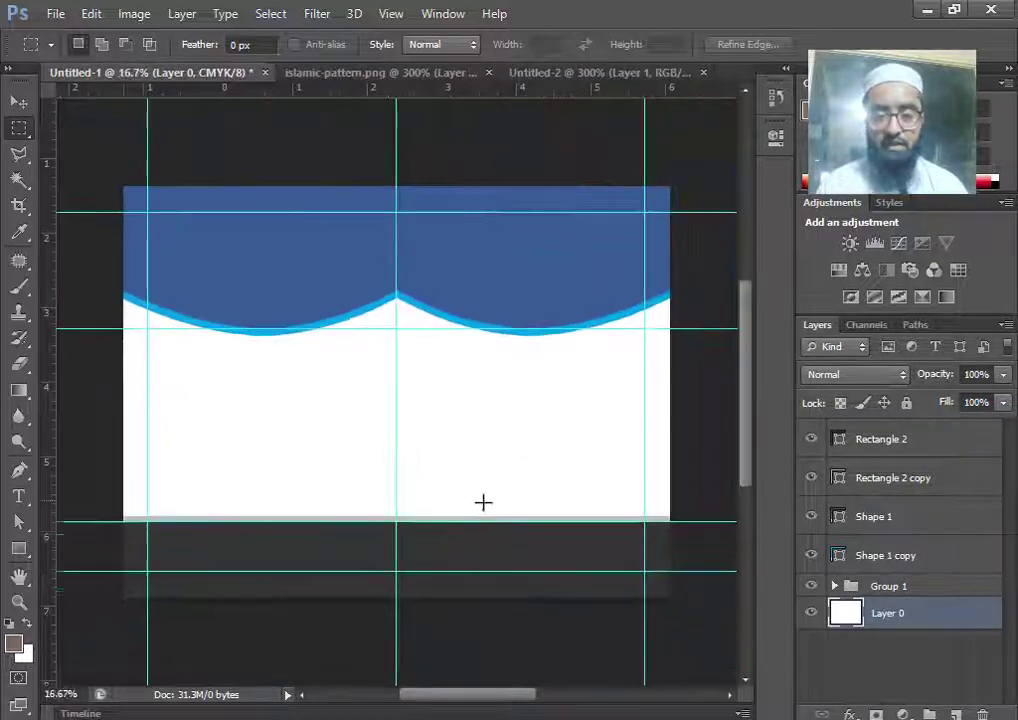
key(ctrl+plus)
drag(264, 499, 393, 490)
key(v)
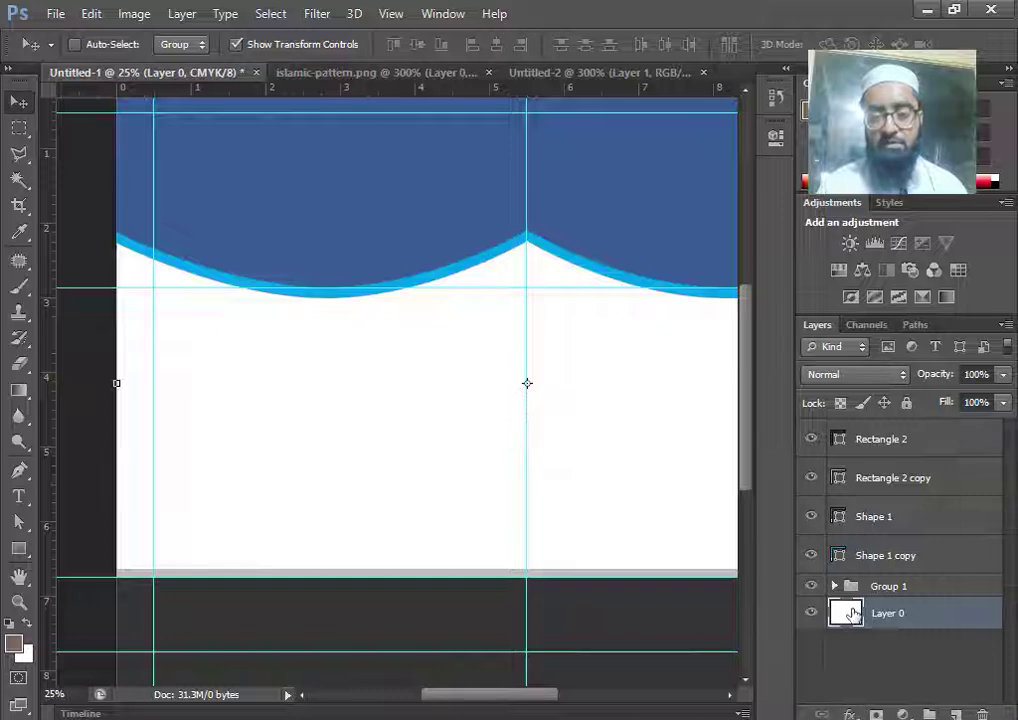
double_click(851, 613)
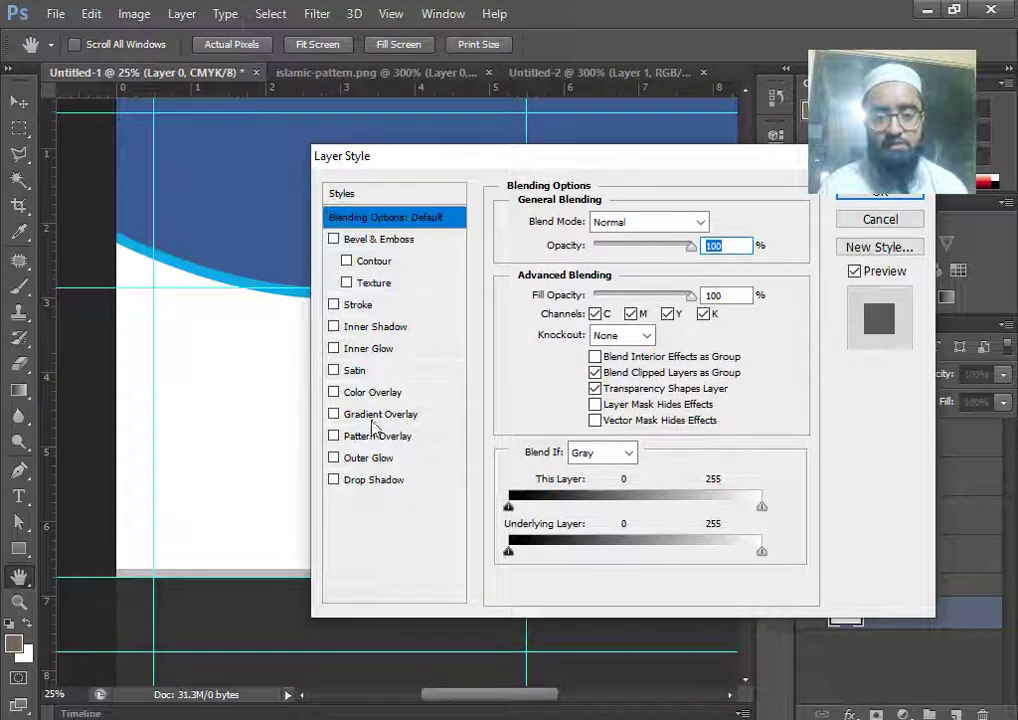
click(378, 436)
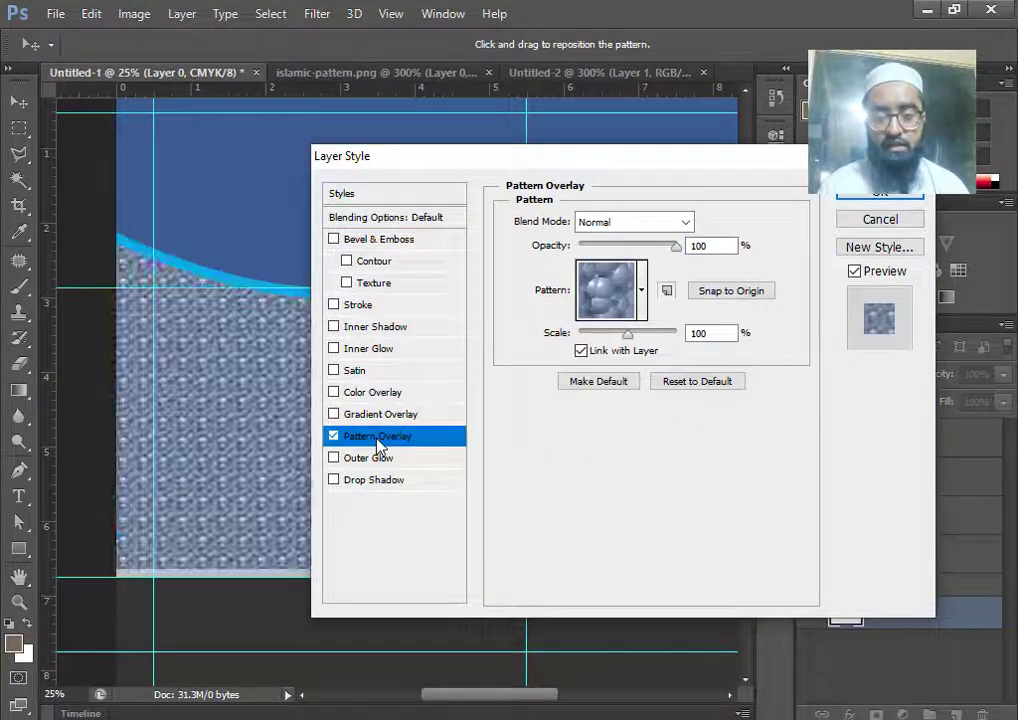
click(641, 290)
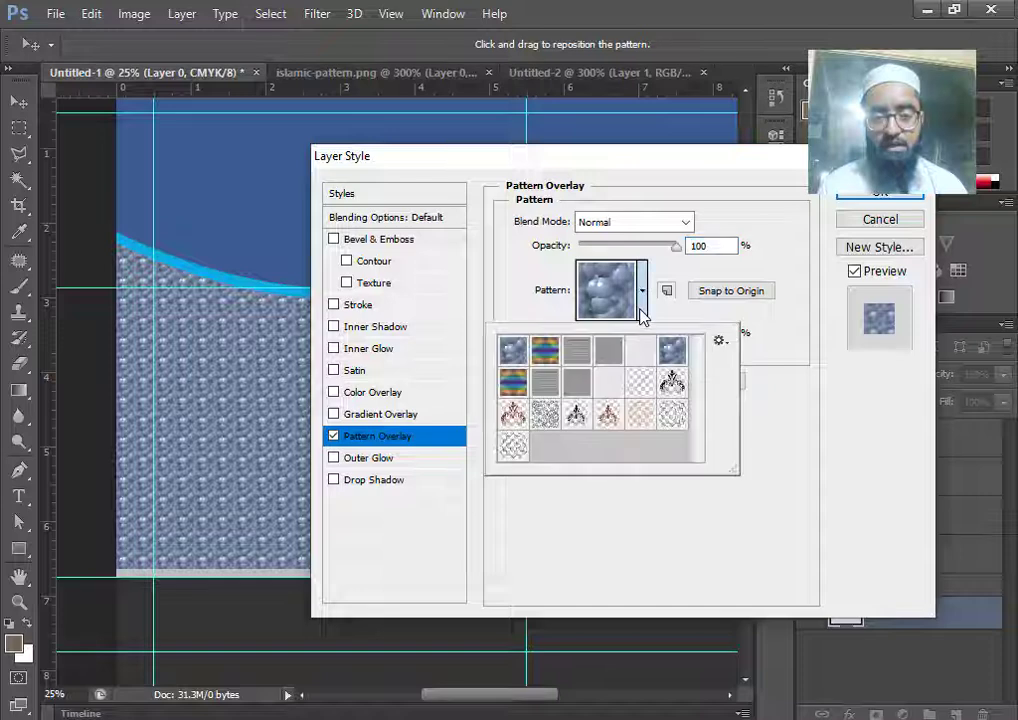
click(512, 450)
click(507, 161)
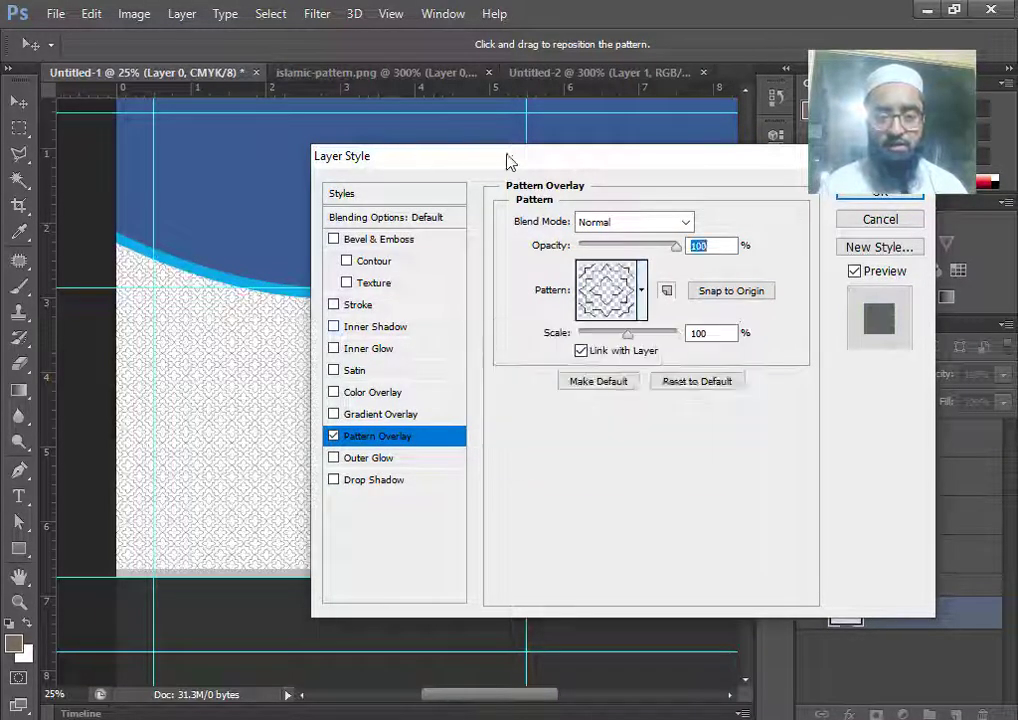
Step: Try several scales for Layer 0's Pattern Overlay and set it to 150%
drag(507, 161, 673, 152)
key(ctrl+plus)
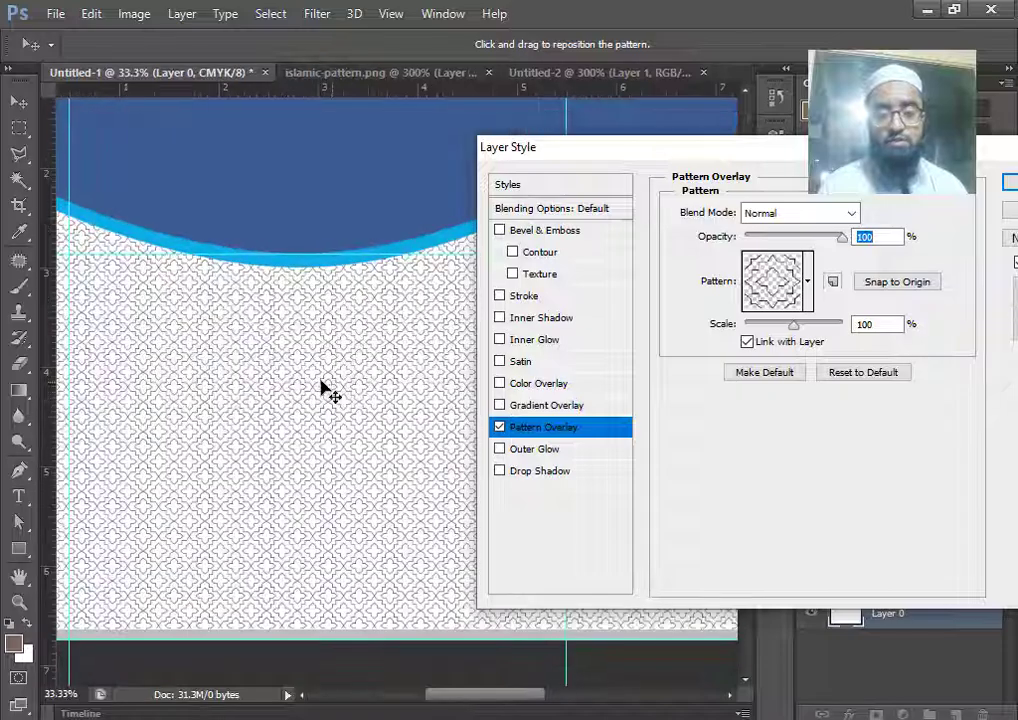
key(ctrl+plus)
key(ctrl+plus)
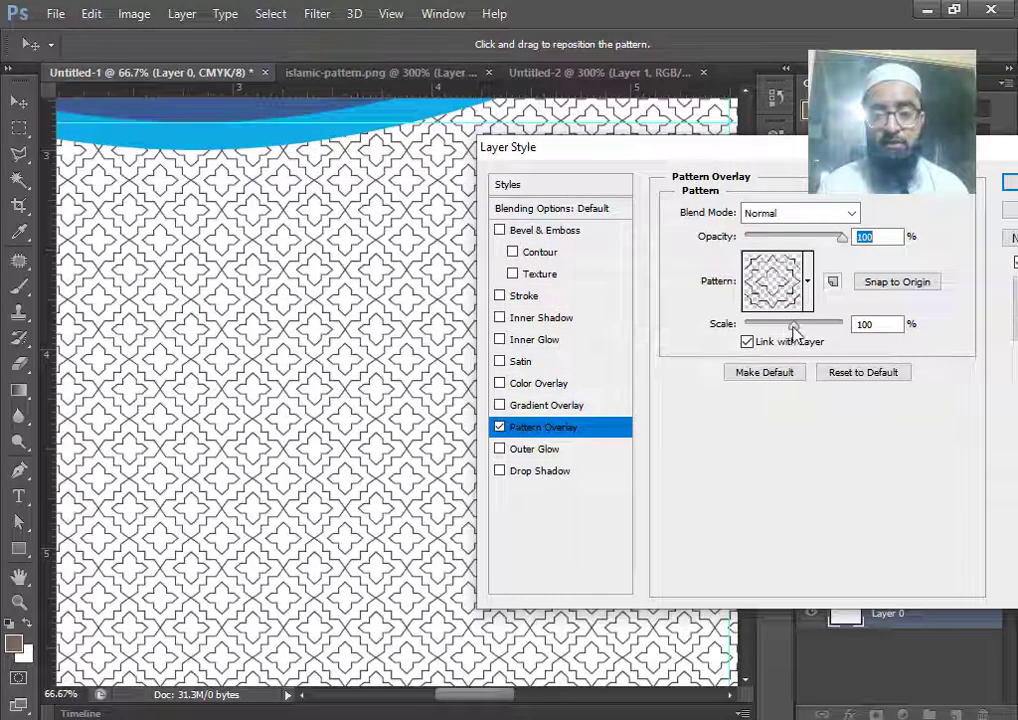
drag(797, 330, 805, 328)
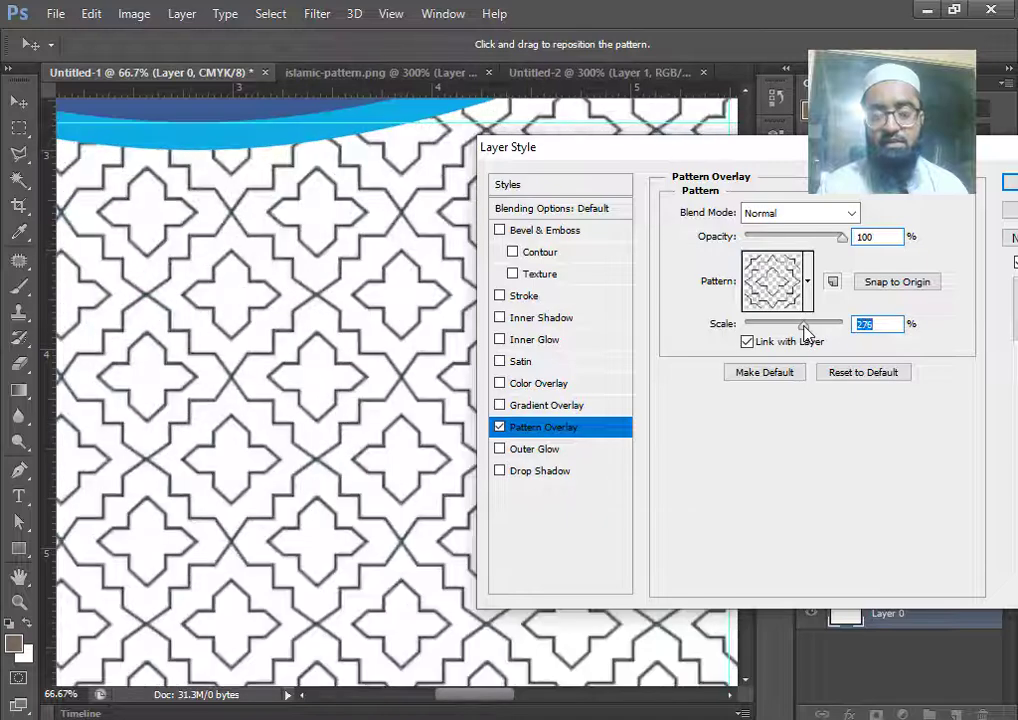
key(ctrl+minus)
key(ctrl+minus)
key(ctrl+minus)
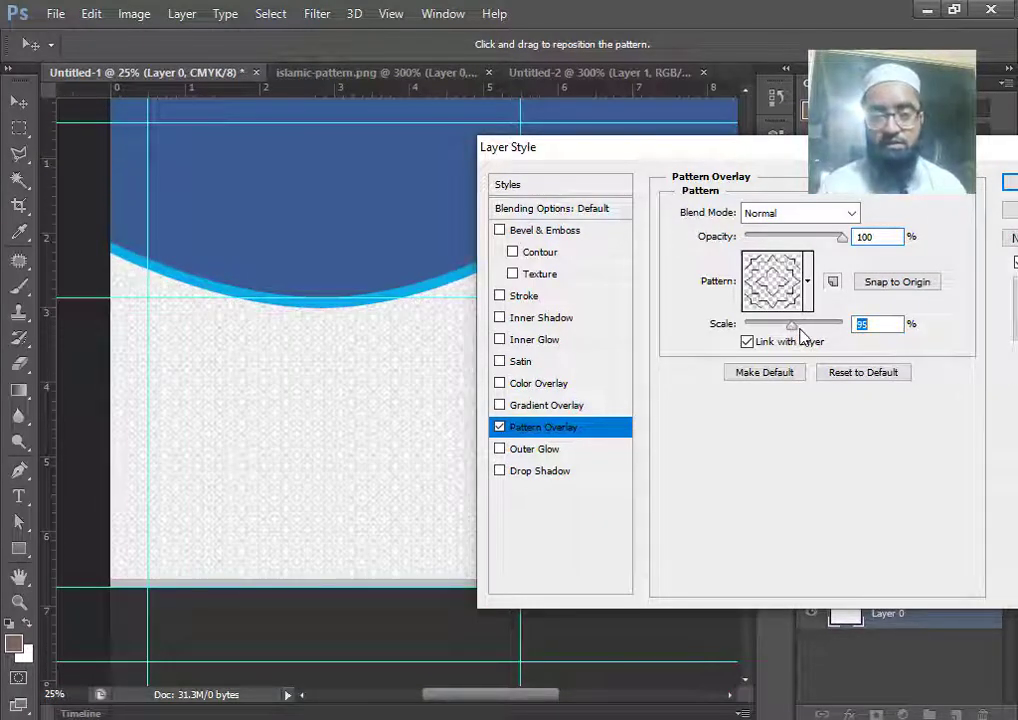
drag(797, 330, 802, 333)
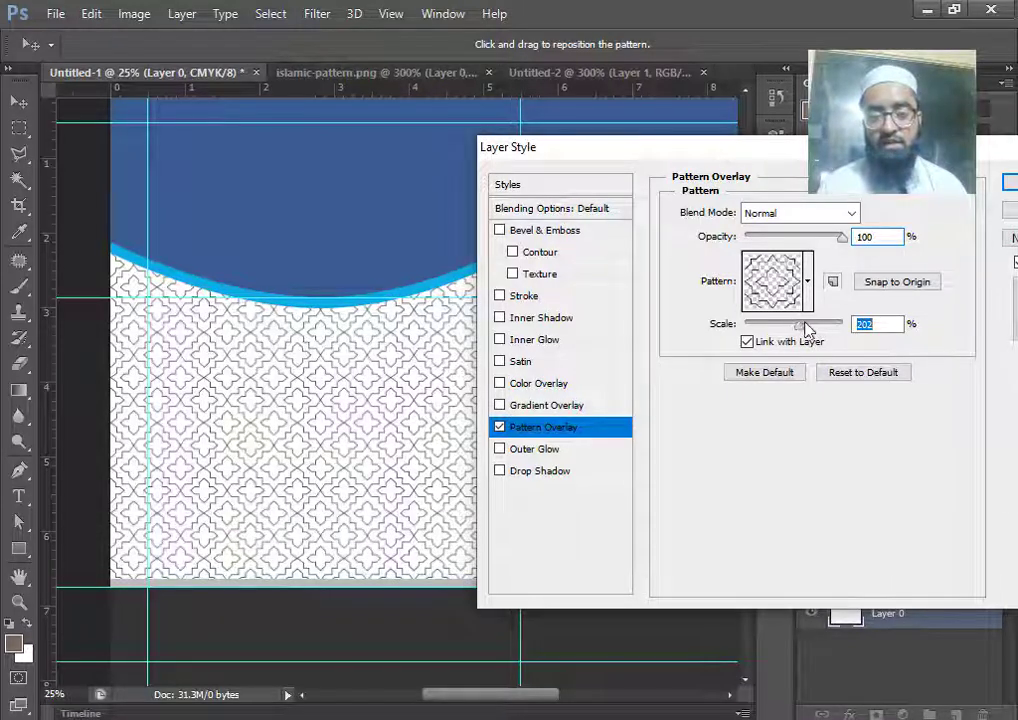
text(150)
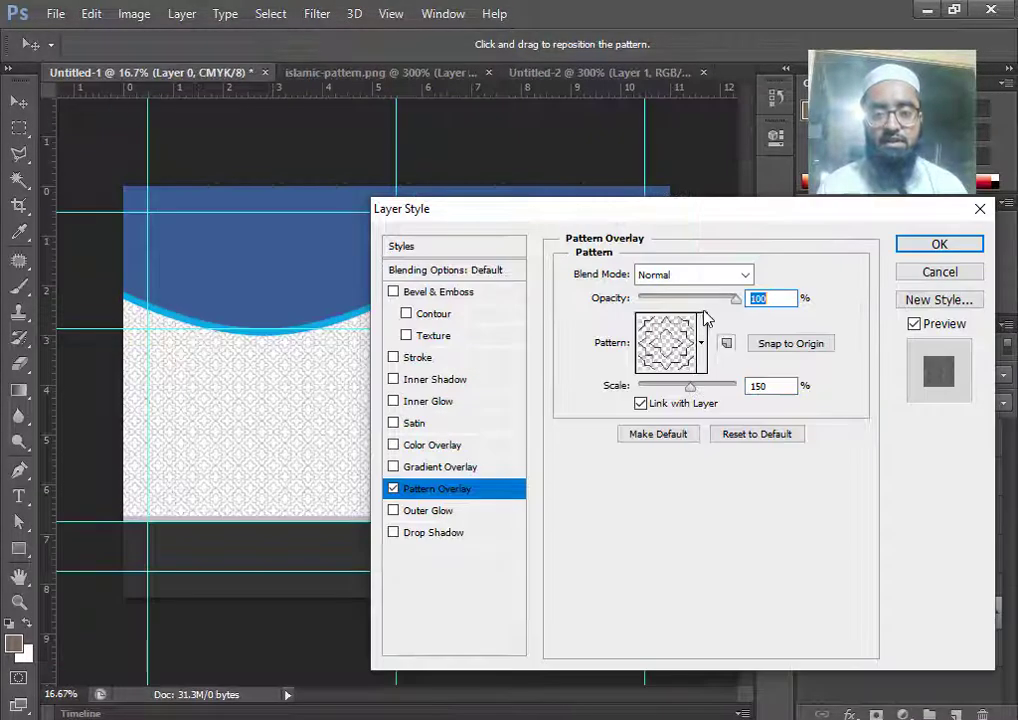
Step: Lower the Pattern Overlay's opacity to 40% and apply the layer style
drag(731, 304, 732, 304)
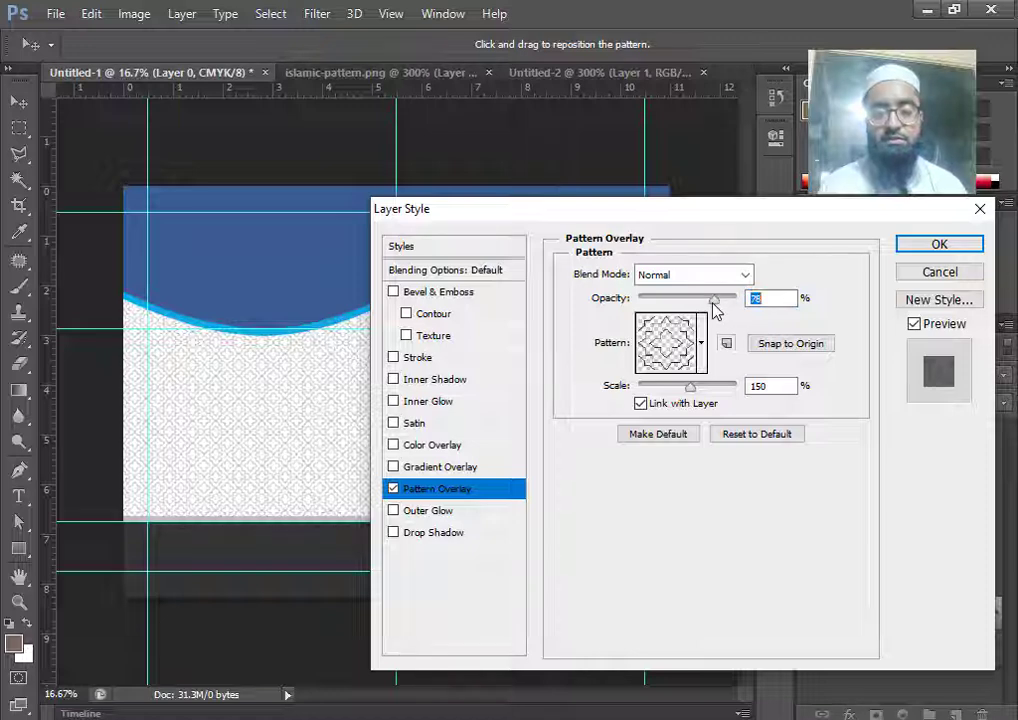
click(677, 302)
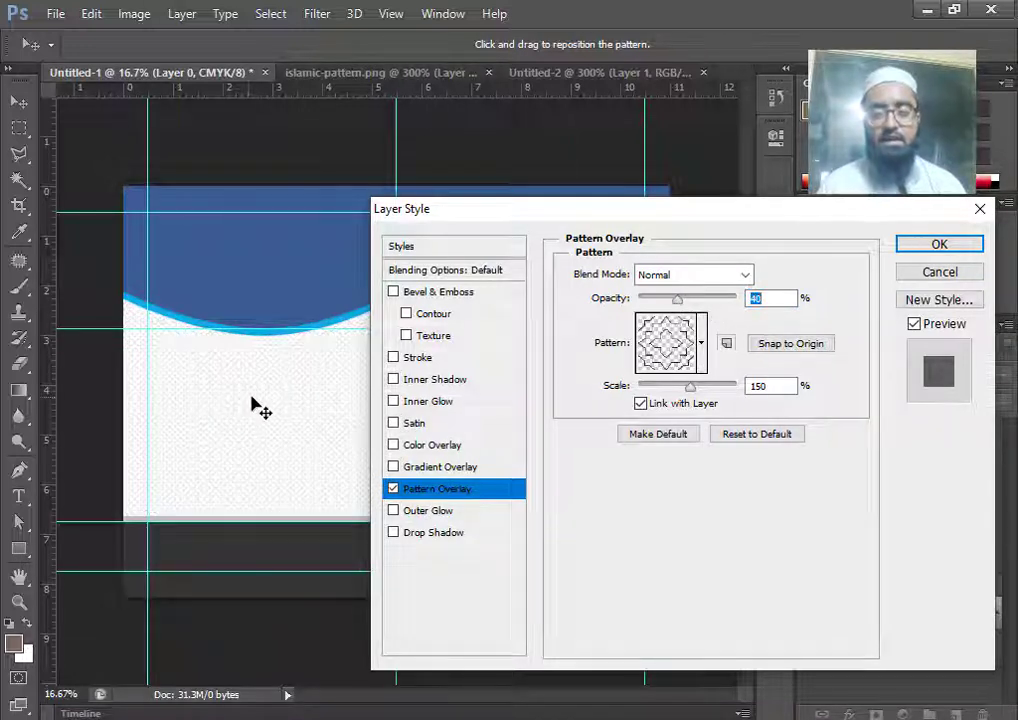
scroll(256, 410, up, 2)
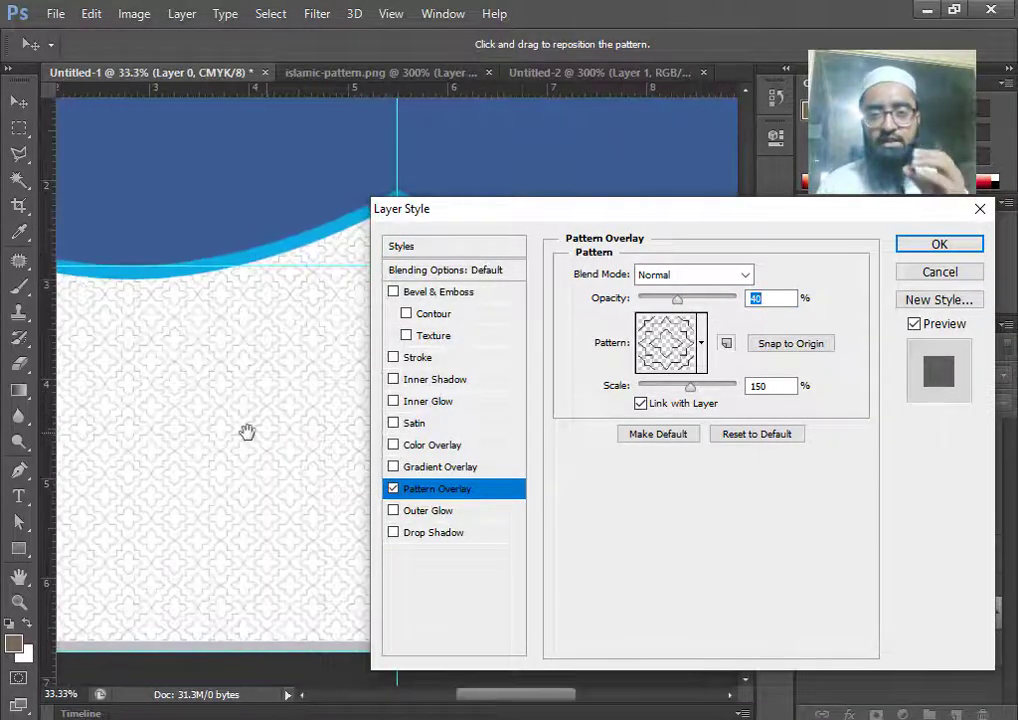
drag(247, 432, 428, 401)
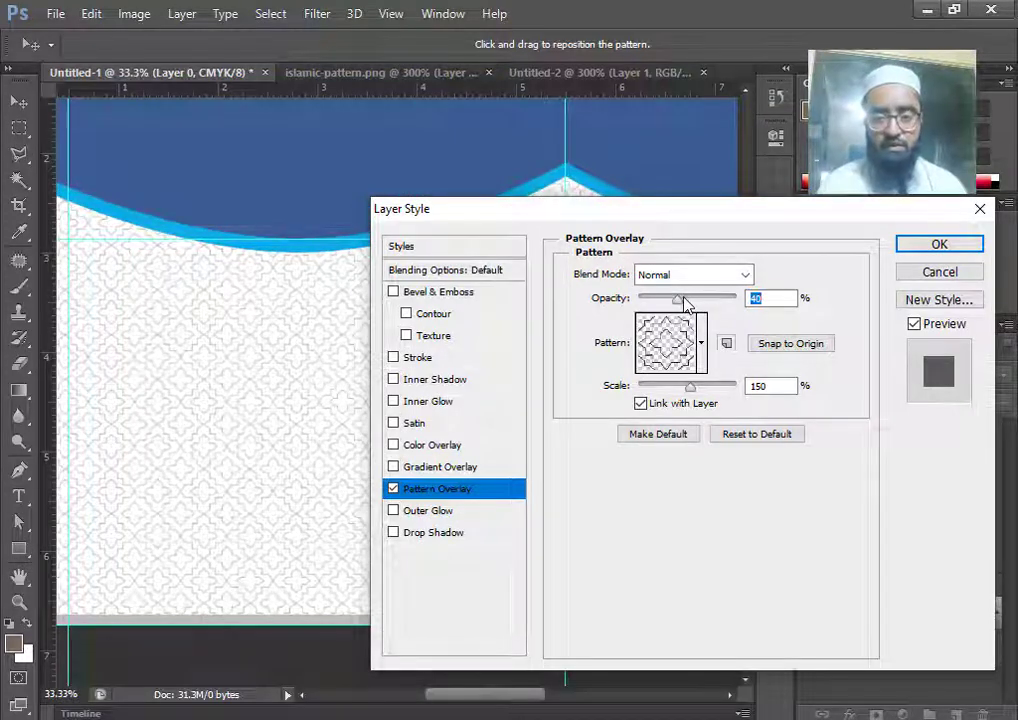
drag(686, 303, 679, 305)
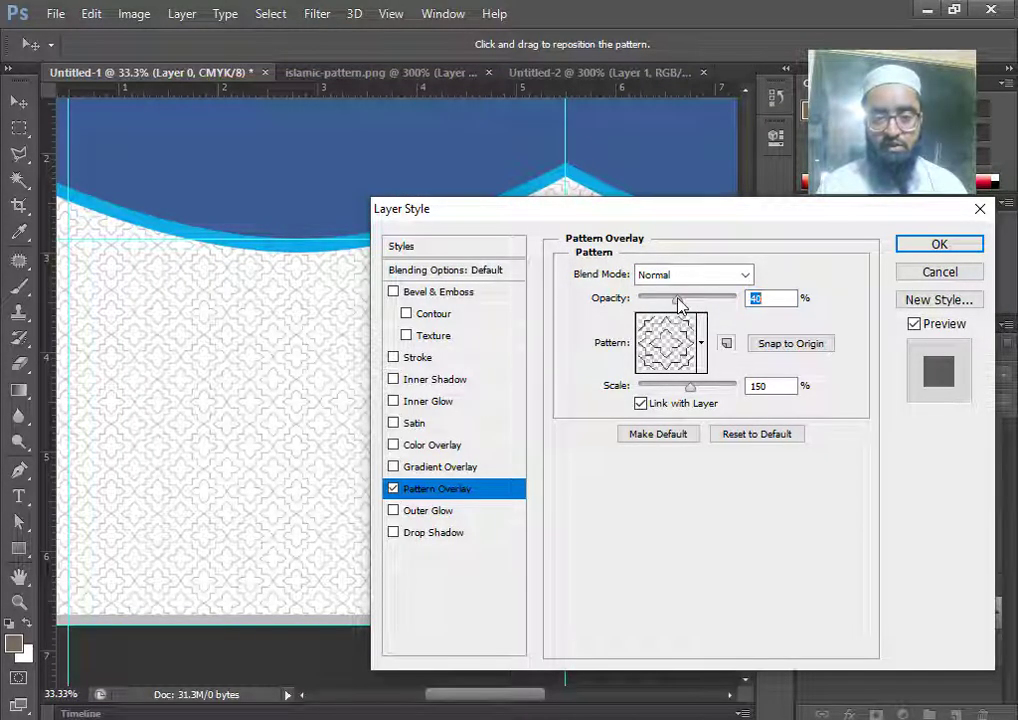
click(936, 245)
key(ctrl+minus)
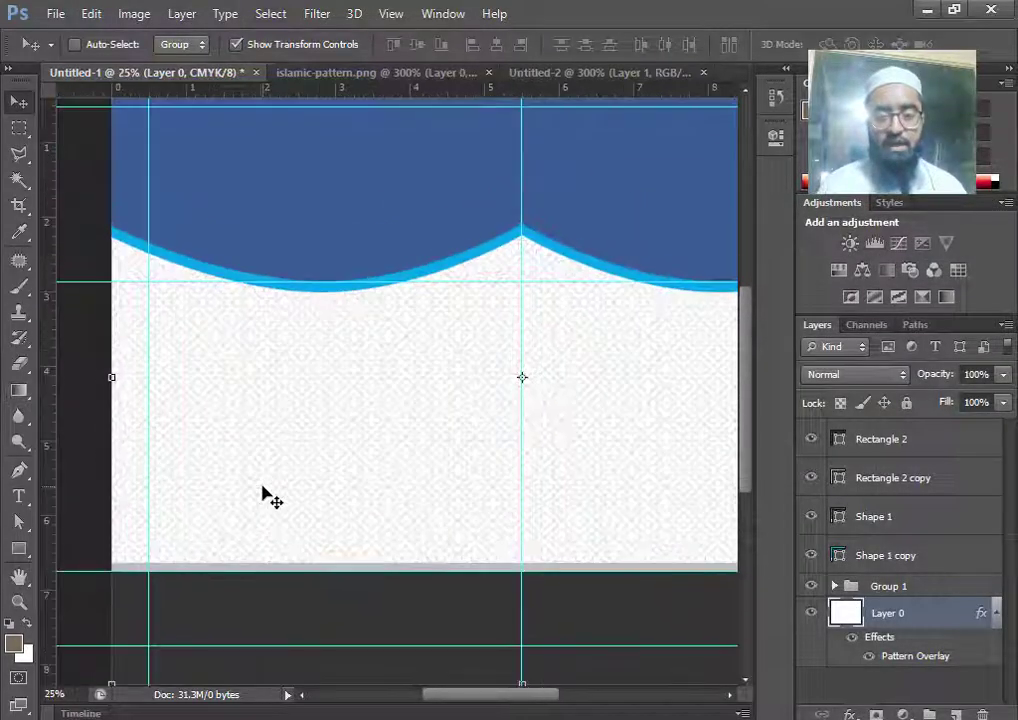
drag(388, 469, 370, 508)
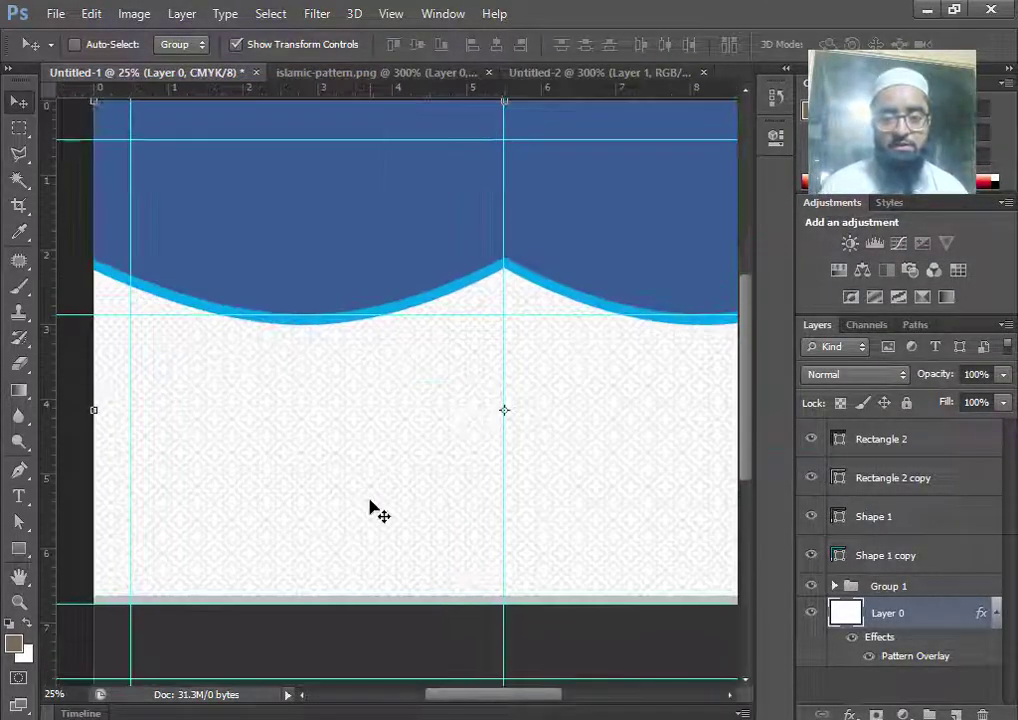
key(ctrl+minus)
key(ctrl+plus)
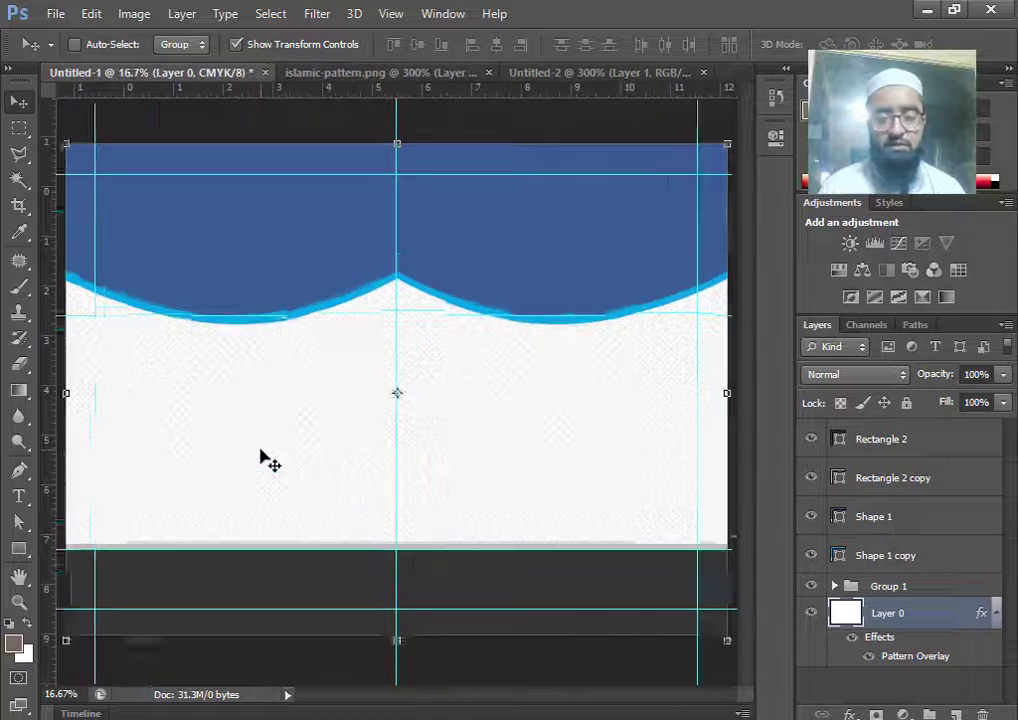
key(ctrl+minus)
key(ctrl+plus)
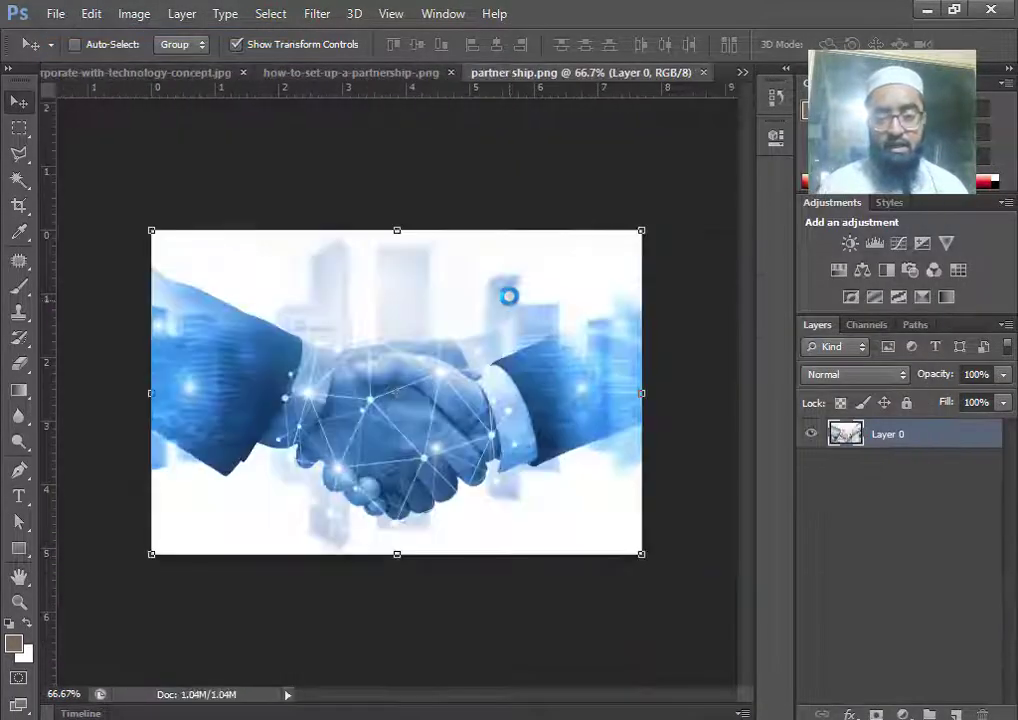
Step: Select the entire business-partners-handshake image with the Rectangular Marquee and copy it
click(333, 69)
click(165, 73)
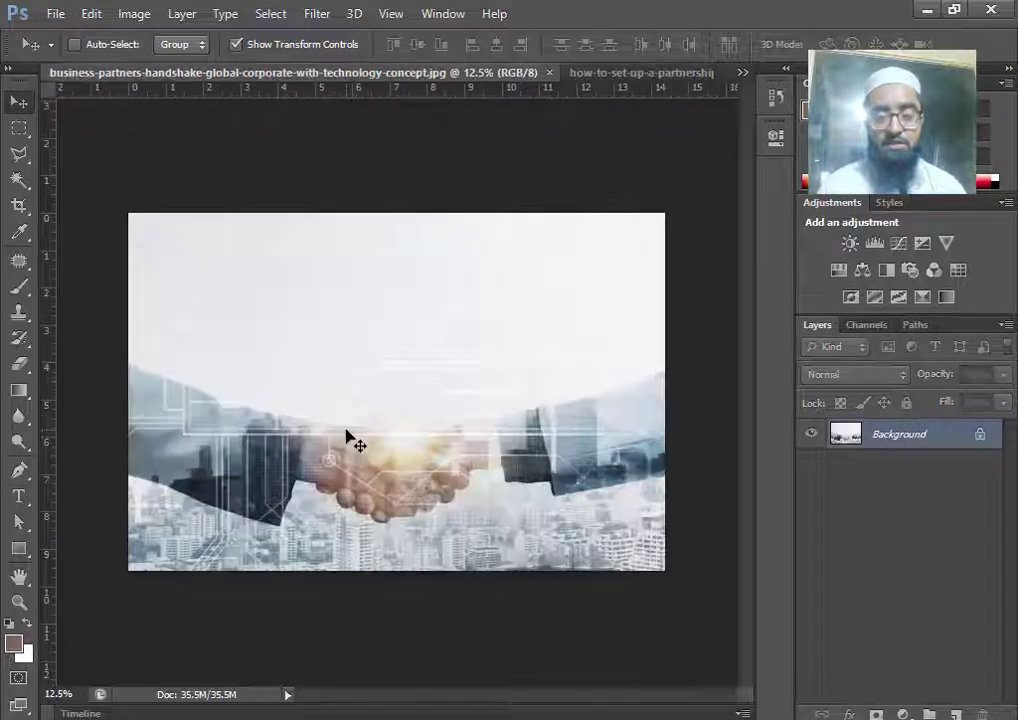
click(19, 128)
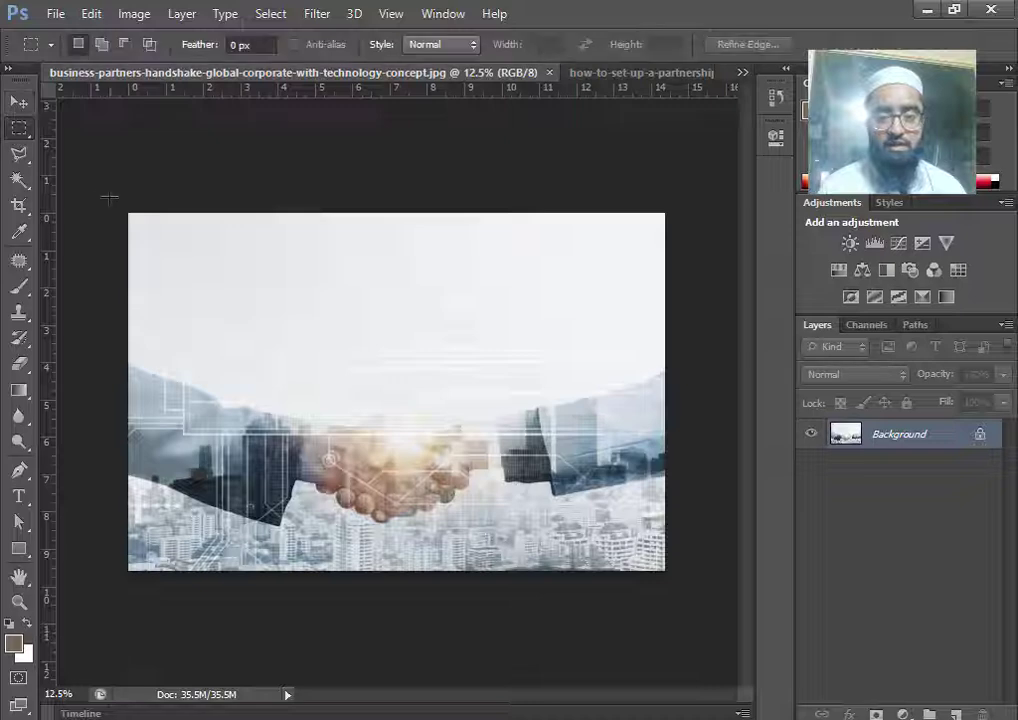
drag(107, 198, 680, 601)
click(91, 14)
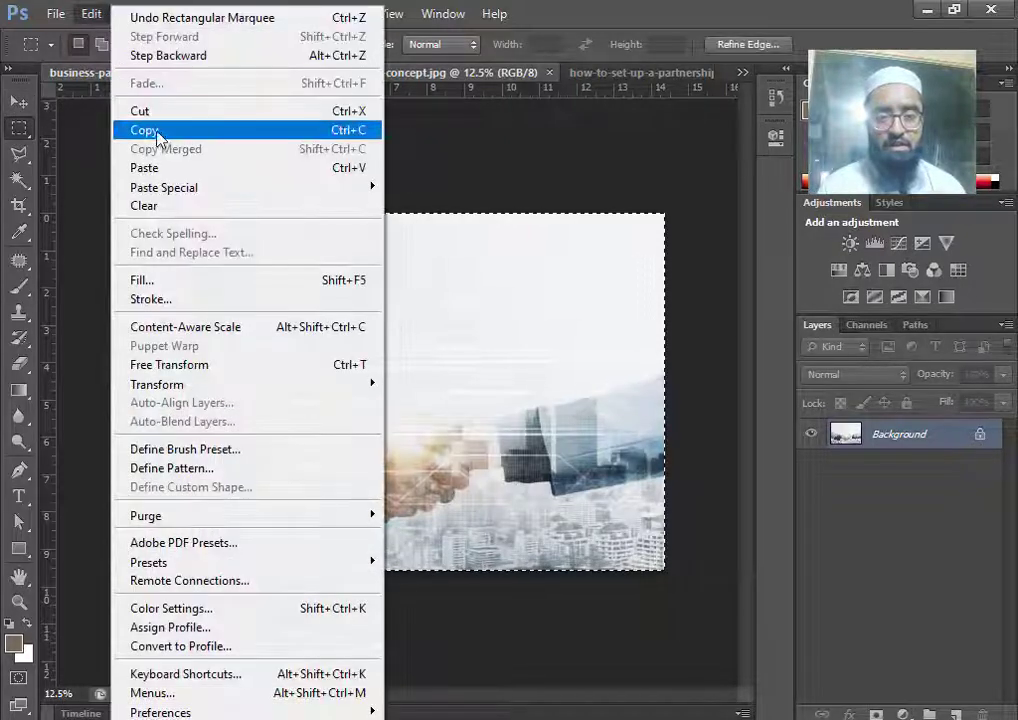
click(136, 129)
Step: Paste the handshake photo into the Untitled-1 cover, scale it to about 38%, and fit it across the left page's lower half
scroll(98, 78, up, 2)
key(ctrl+v)
key(ctrl+t)
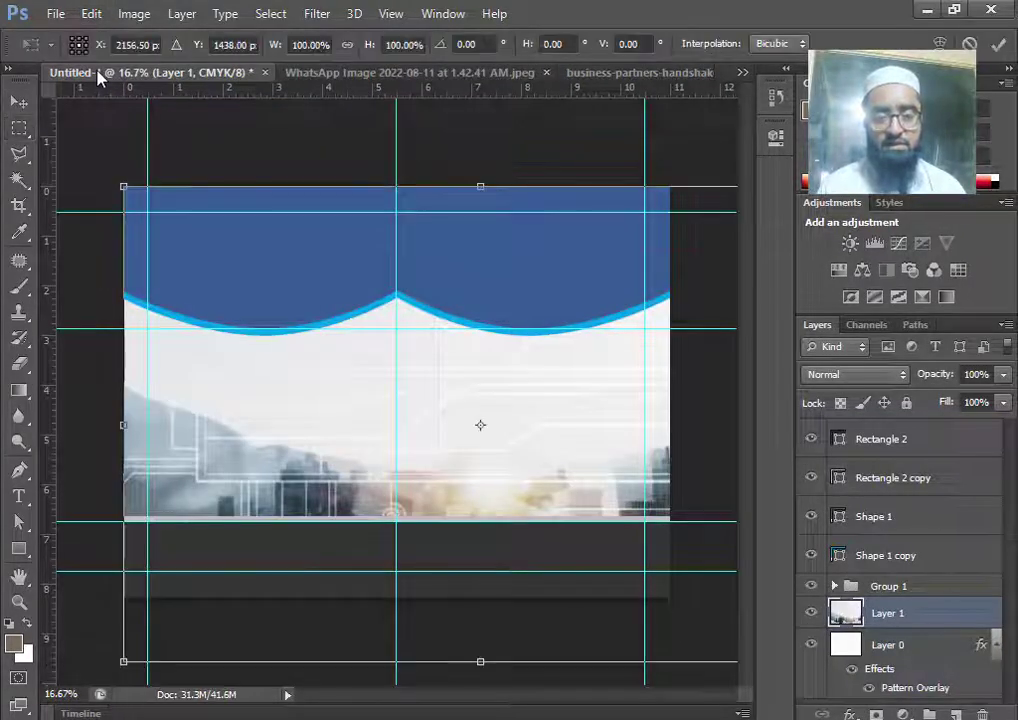
drag(122, 186, 511, 384)
drag(550, 449, 193, 325)
drag(477, 294, 381, 323)
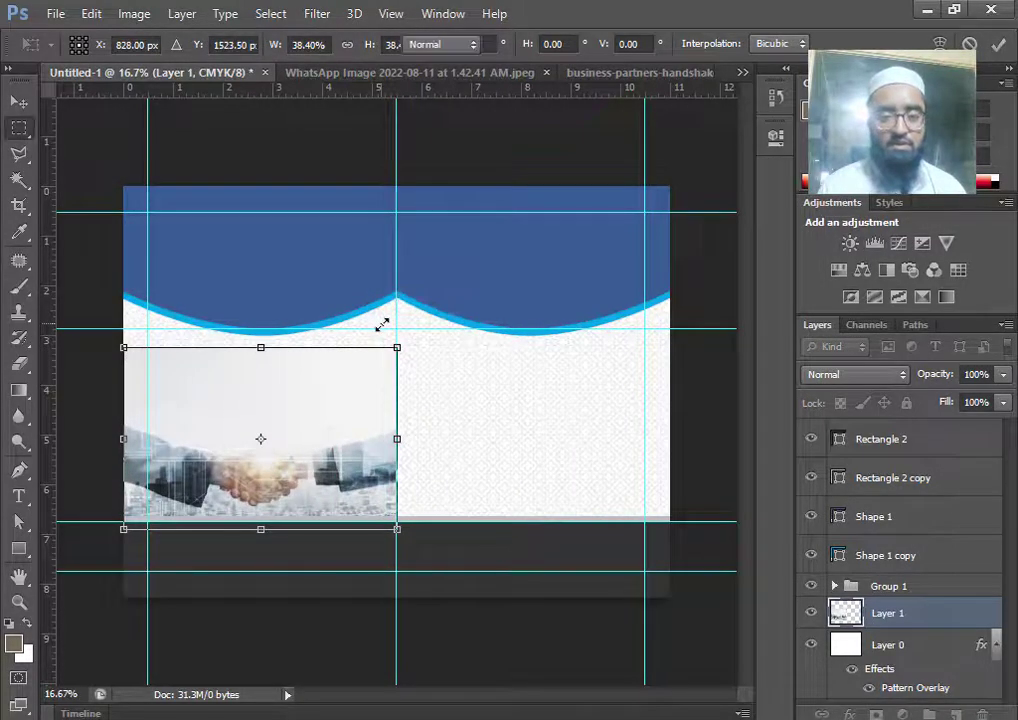
key(Return)
Step: Add a layer mask to Layer 1 and paint it with a soft black brush to fade the photo's edges into the pattern
key(ctrl+plus)
key(ctrl+plus)
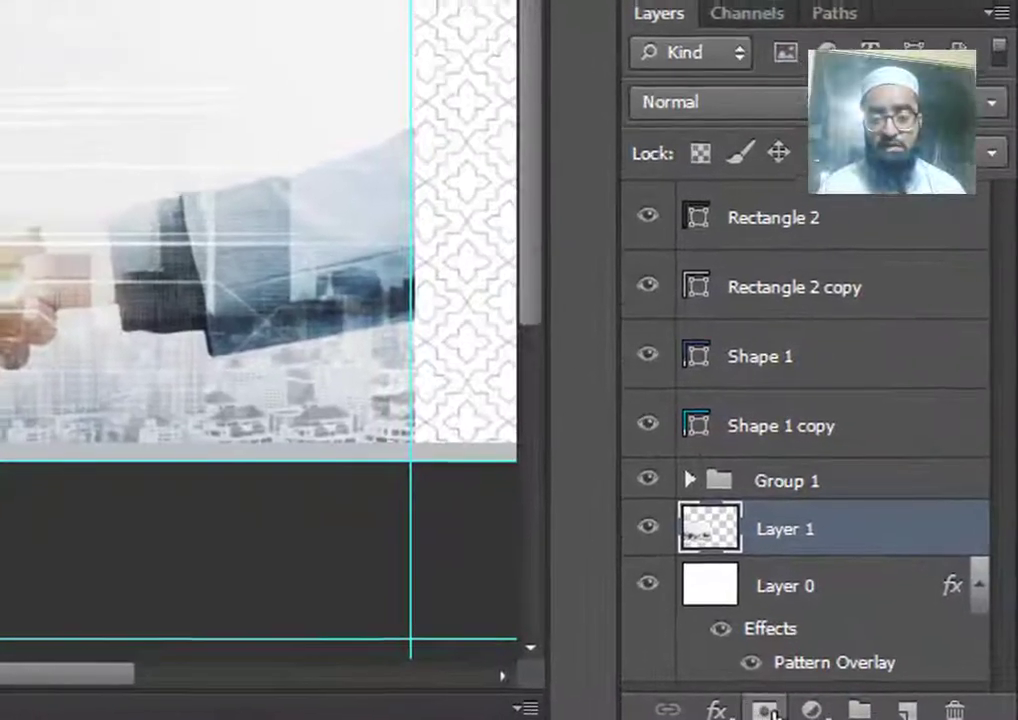
click(773, 710)
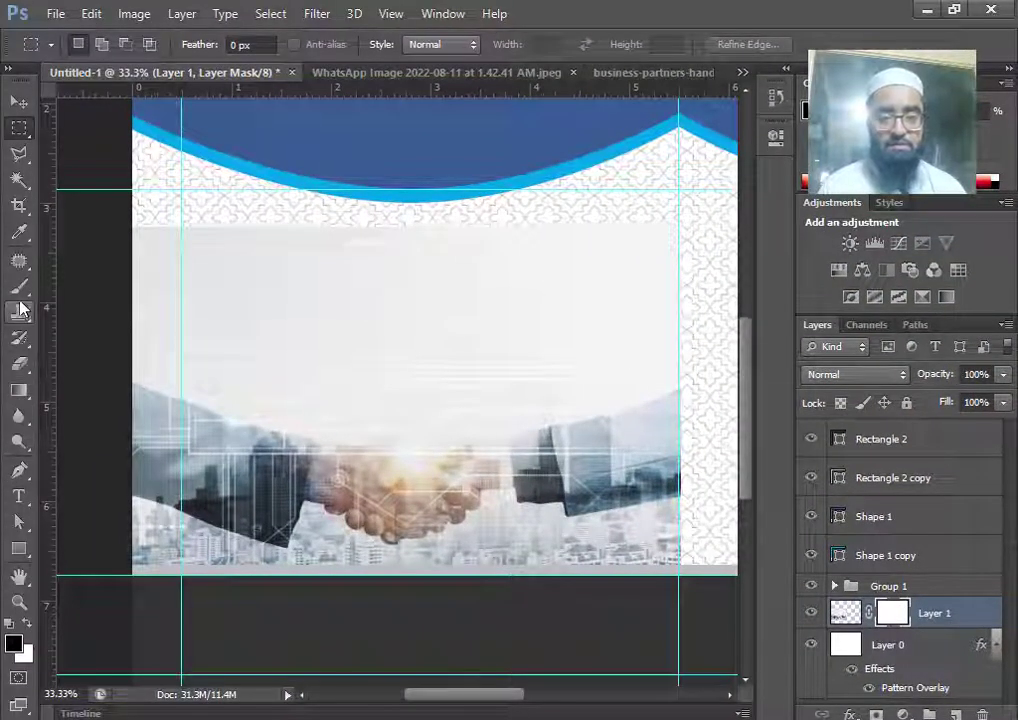
click(20, 289)
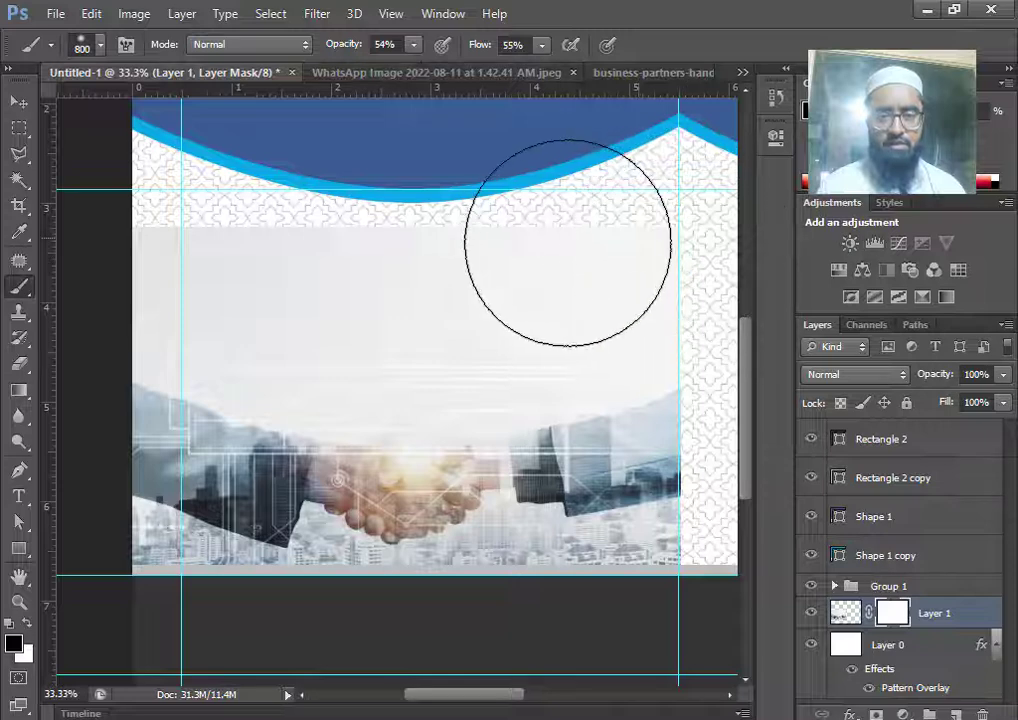
mouse_move(568, 243)
mouse_down()
mouse_move(638, 241)
mouse_move(124, 220)
mouse_move(657, 203)
mouse_move(495, 216)
mouse_up()
key(bracketleft)
key(bracketleft)
key(bracketleft)
key(bracketleft)
key(bracketleft)
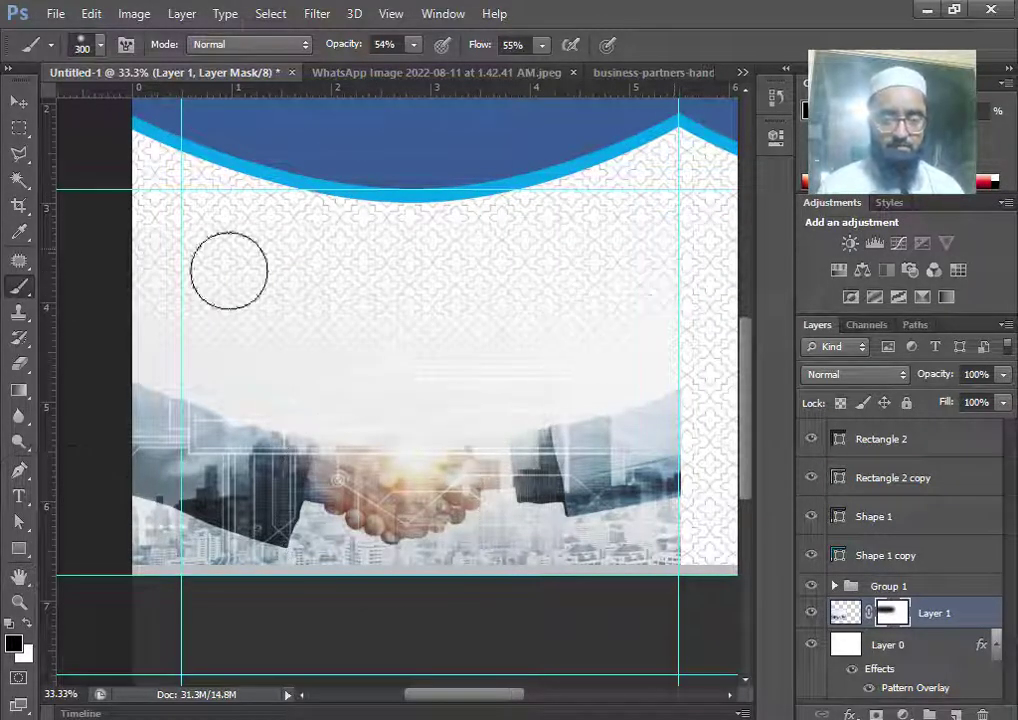
mouse_move(279, 363)
mouse_down()
mouse_move(524, 358)
mouse_move(675, 276)
mouse_move(642, 354)
mouse_move(154, 322)
mouse_move(267, 392)
mouse_move(135, 337)
mouse_move(545, 352)
mouse_up()
mouse_move(713, 565)
mouse_down()
mouse_move(590, 567)
mouse_move(305, 590)
mouse_move(137, 565)
mouse_move(216, 592)
mouse_move(117, 555)
mouse_move(328, 592)
mouse_move(325, 563)
mouse_move(441, 582)
mouse_move(716, 552)
mouse_move(584, 547)
mouse_move(444, 565)
mouse_move(485, 575)
mouse_move(326, 567)
mouse_move(242, 580)
mouse_move(124, 539)
mouse_move(248, 605)
mouse_move(152, 547)
mouse_move(513, 553)
mouse_up()
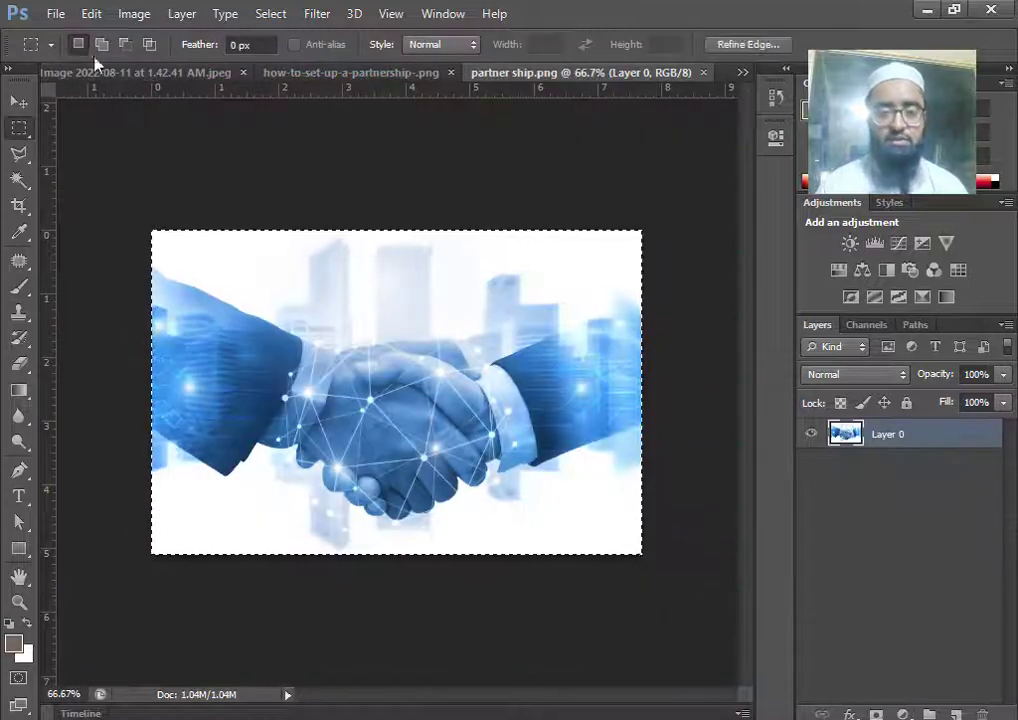
Step: Copy the selected partner ship image into the cover and scale it to the left page's width over the lower half
click(88, 14)
click(164, 131)
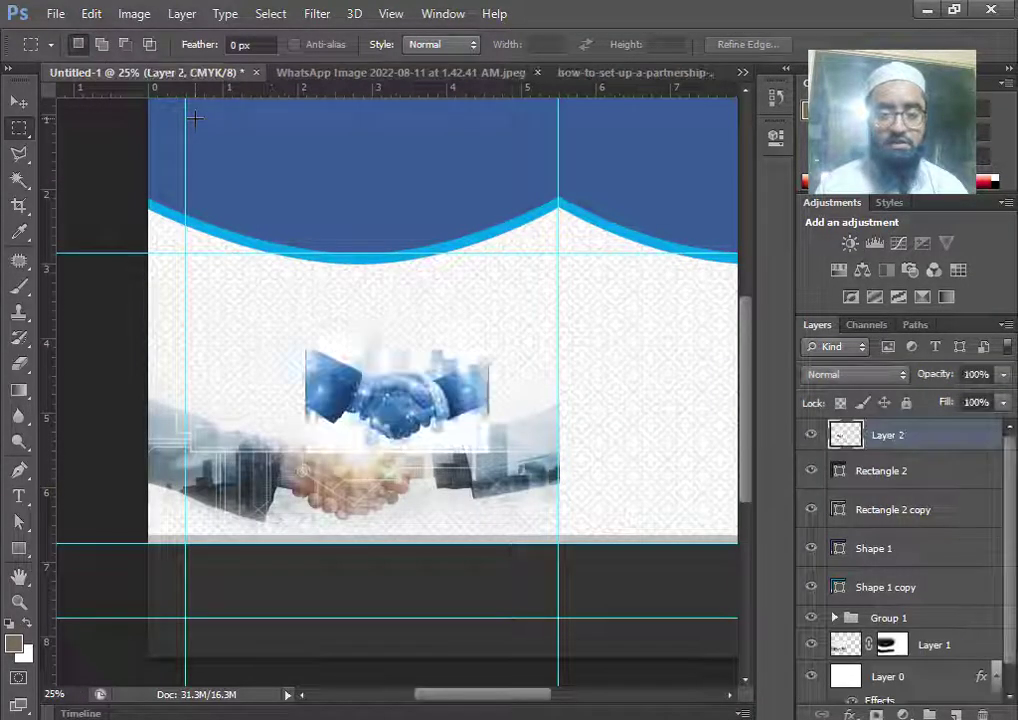
key(ctrl+t)
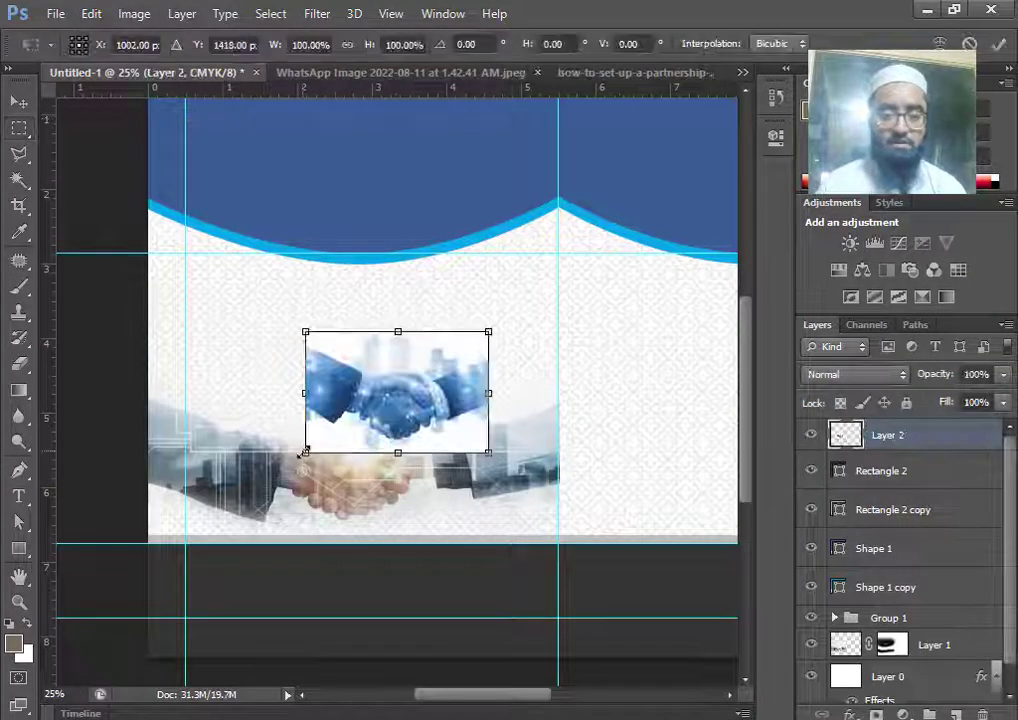
drag(300, 453, 122, 518)
drag(470, 348, 560, 286)
drag(354, 284, 353, 330)
drag(325, 389, 322, 397)
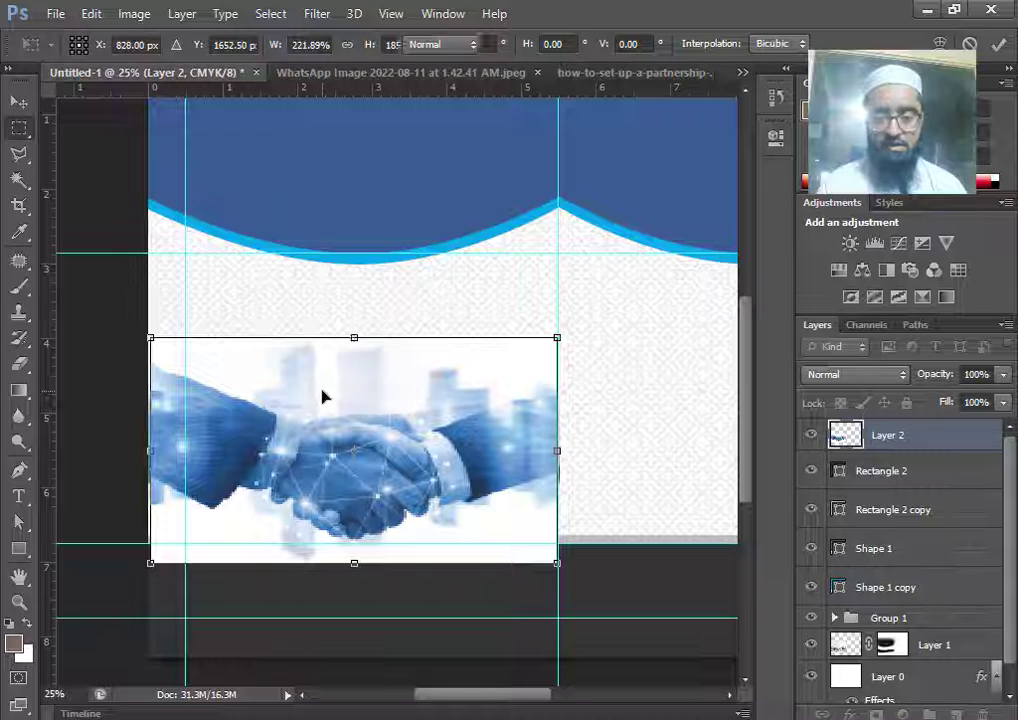
key(Return)
Step: Add a layer mask to Layer 2 and move the layer directly below Group 1
click(876, 714)
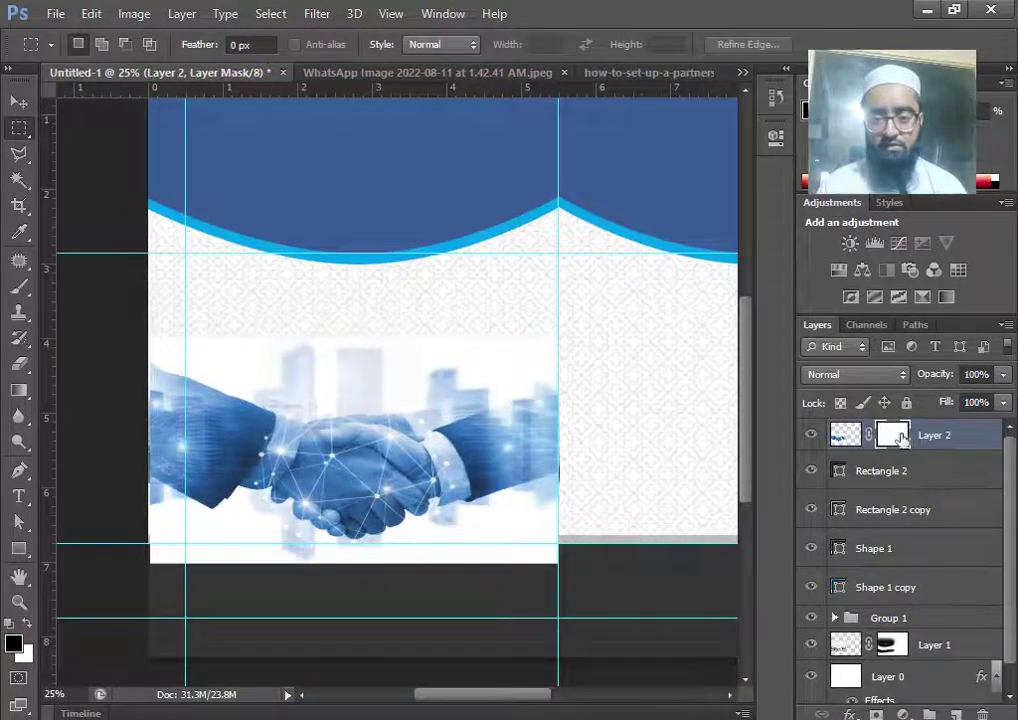
drag(900, 438, 950, 628)
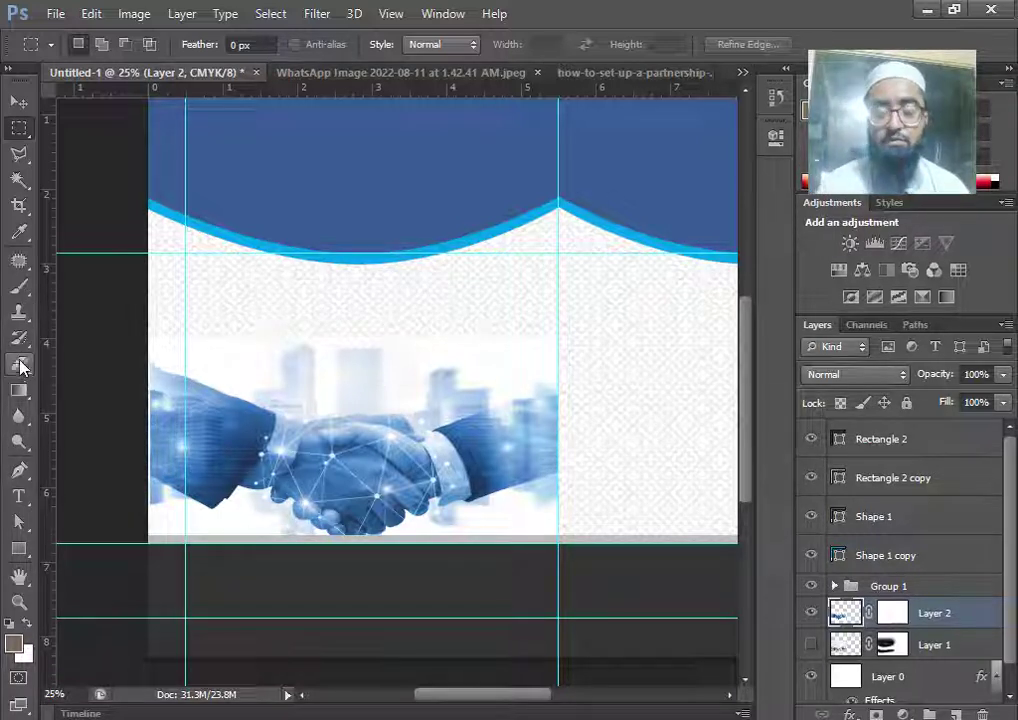
Step: Paint black on Layer 2's mask with the 300 px brush at 54% opacity to fade the blue handshake photo's upper edge
click(20, 288)
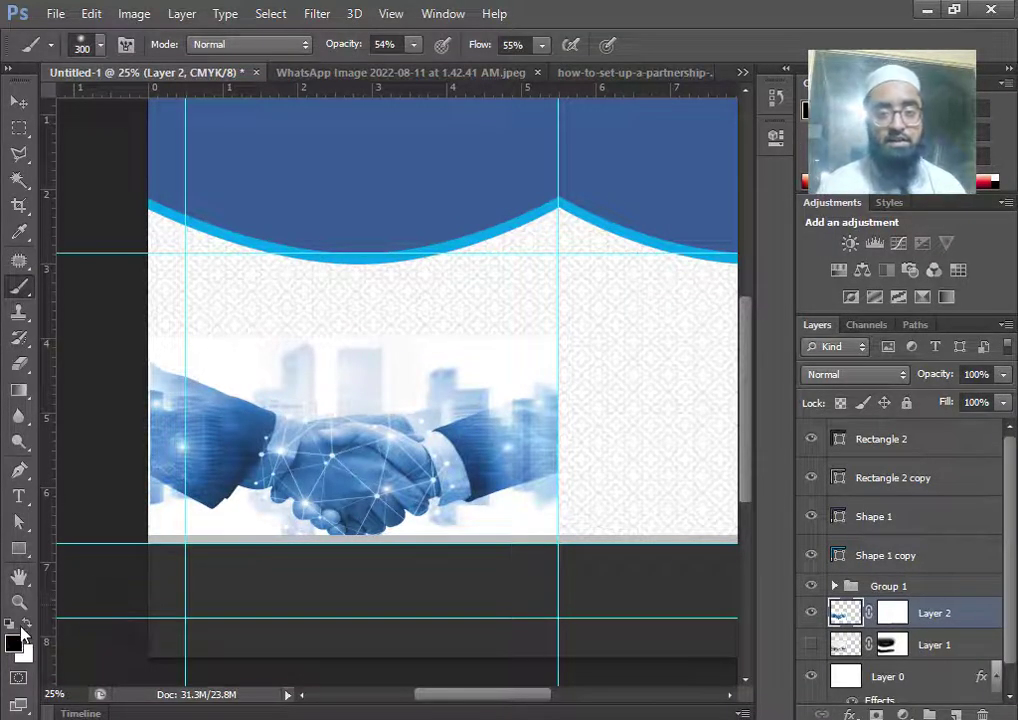
drag(554, 338, 433, 343)
key(ctrl+z)
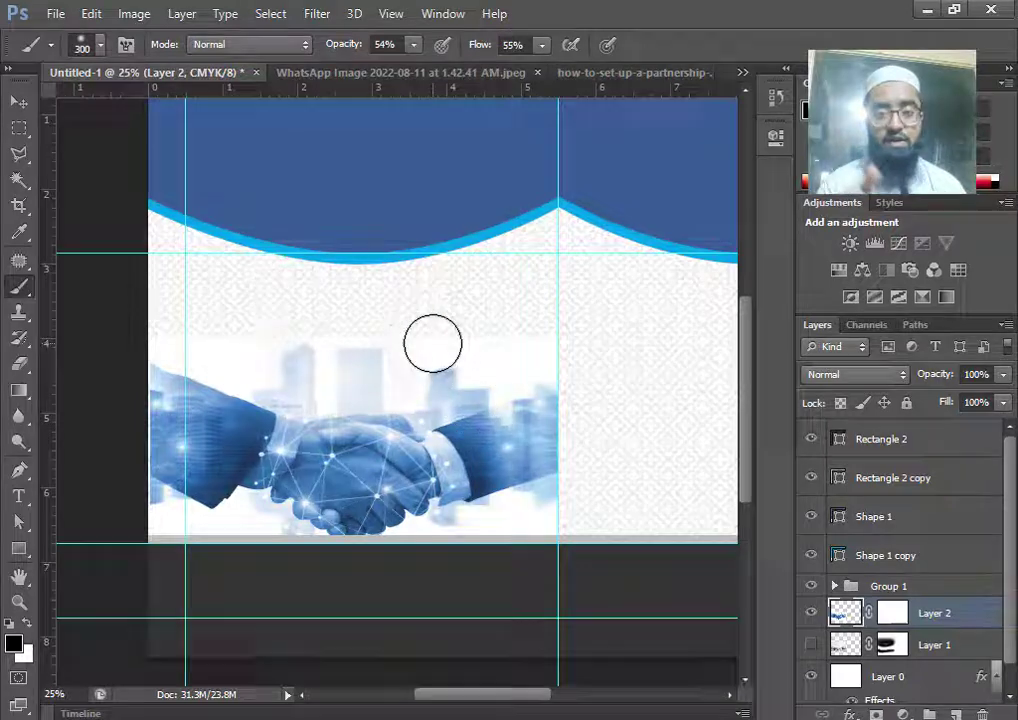
click(895, 614)
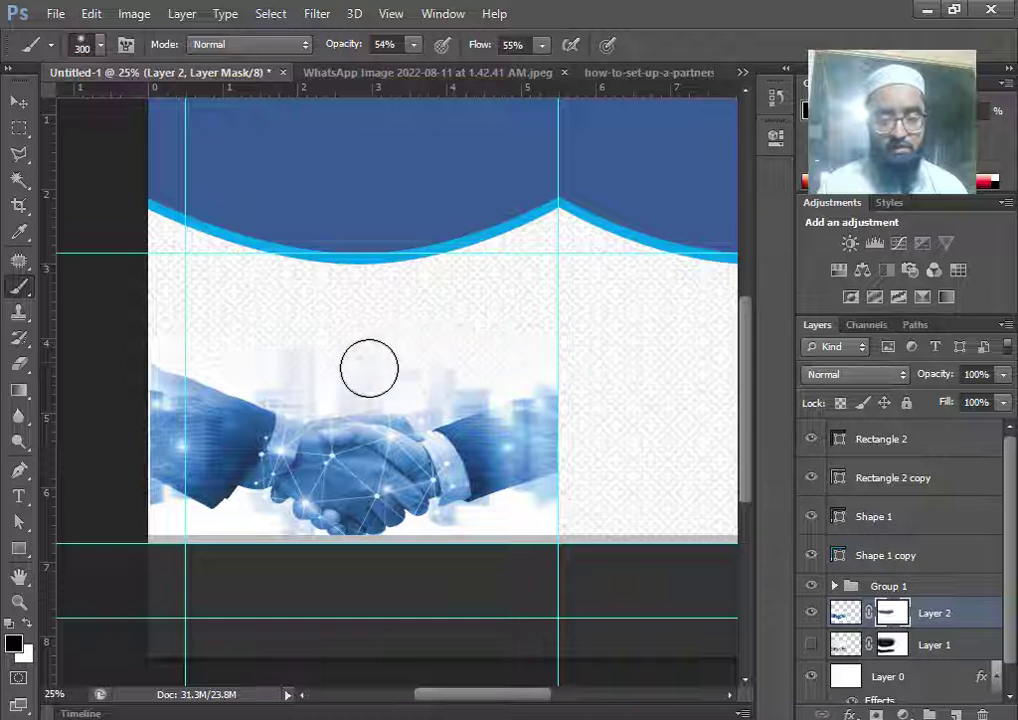
drag(149, 332, 292, 368)
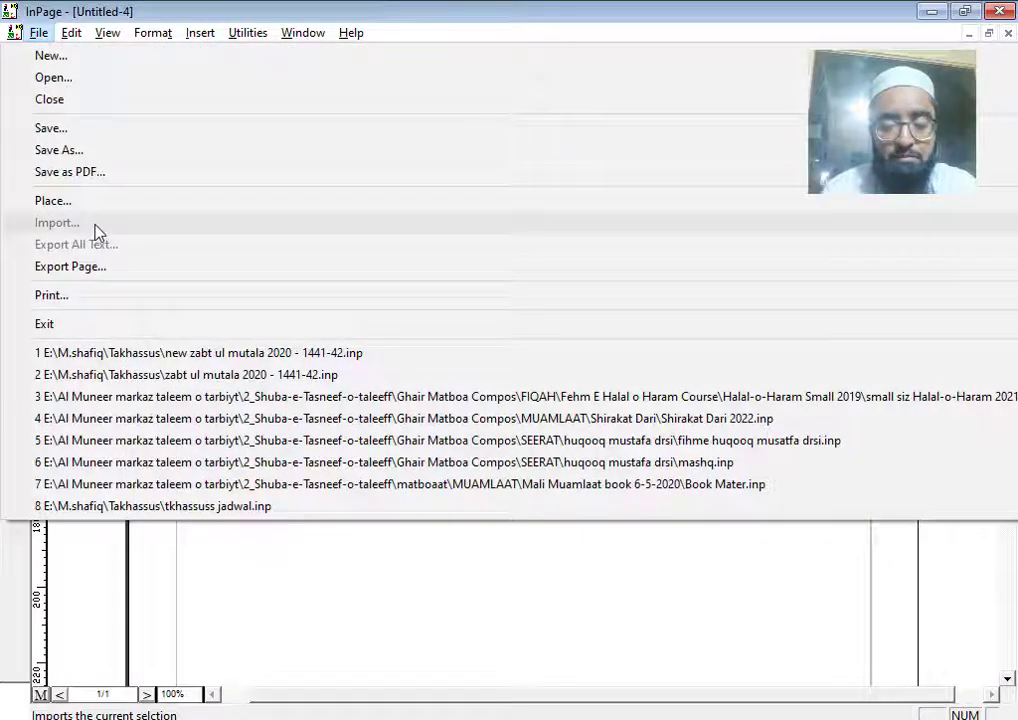
Step: In InPage, export the page with the Urdu title variants as a picture of type EPS
click(137, 268)
key(Return)
click(463, 488)
click(446, 520)
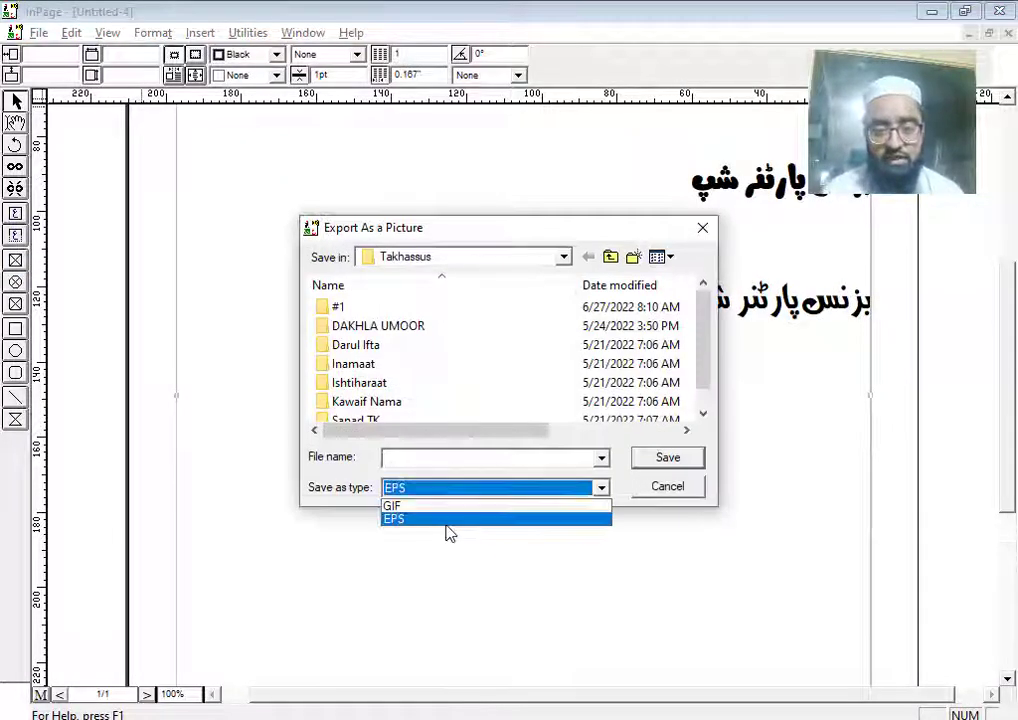
Step: Save the exported page as "partner" in the EPS folder on the Desktop
click(425, 256)
click(411, 283)
scroll(385, 370, down, 5)
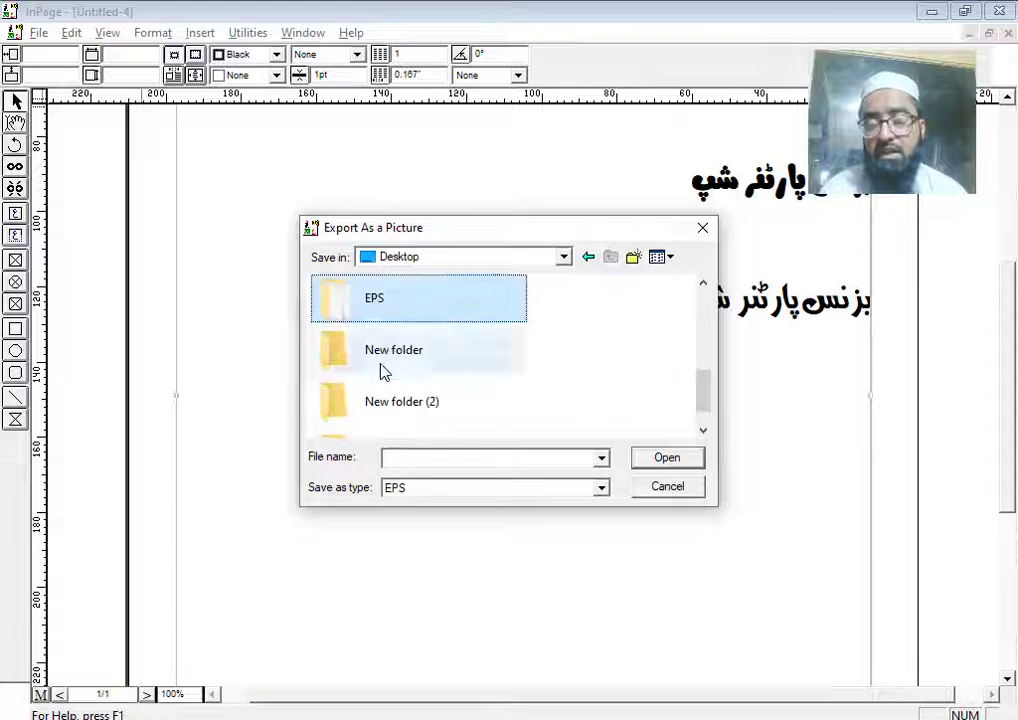
double_click(345, 298)
click(423, 457)
text(partner)
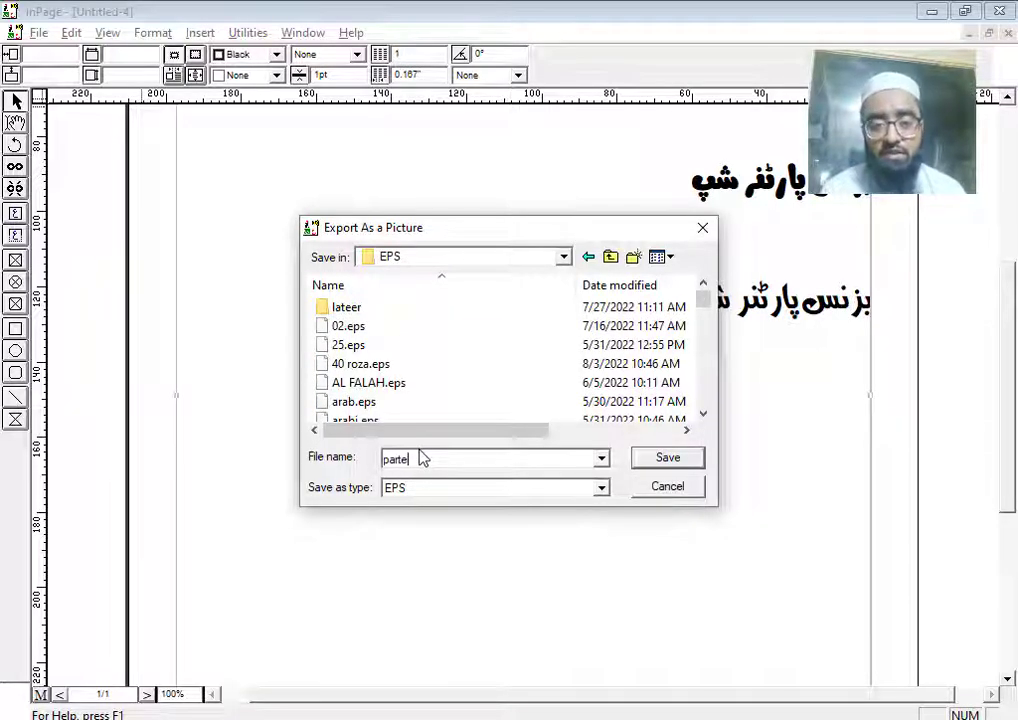
key(Return)
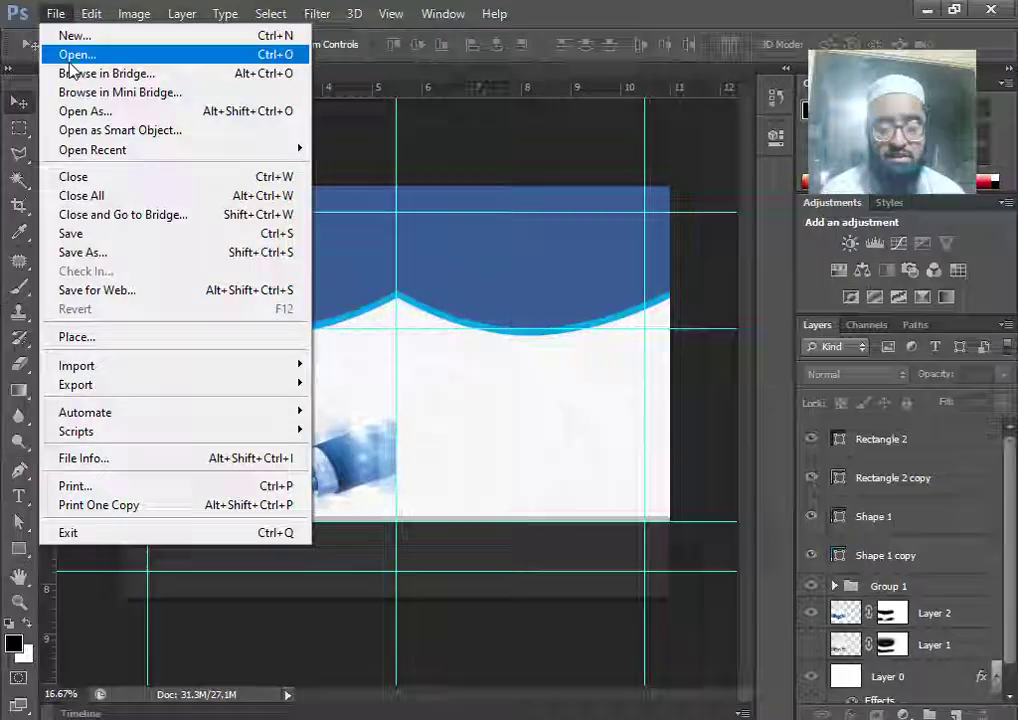
Step: Switch to Photoshop and open partner.eps from the EPS folder on the Desktop
click(72, 56)
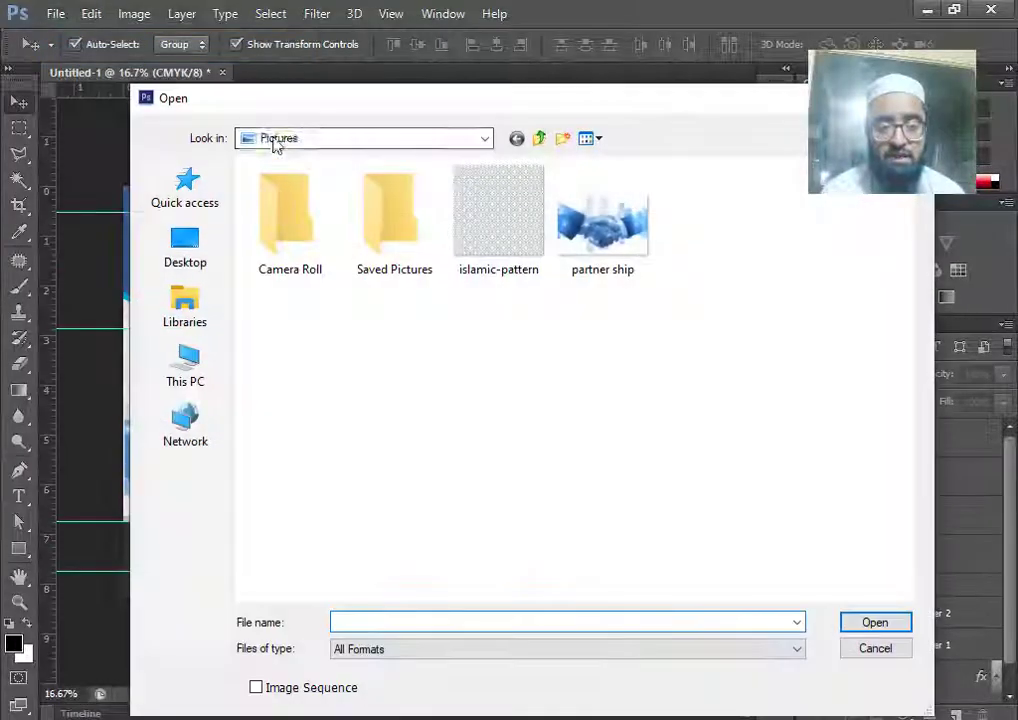
click(275, 143)
click(278, 168)
key(super+space)
key(e)
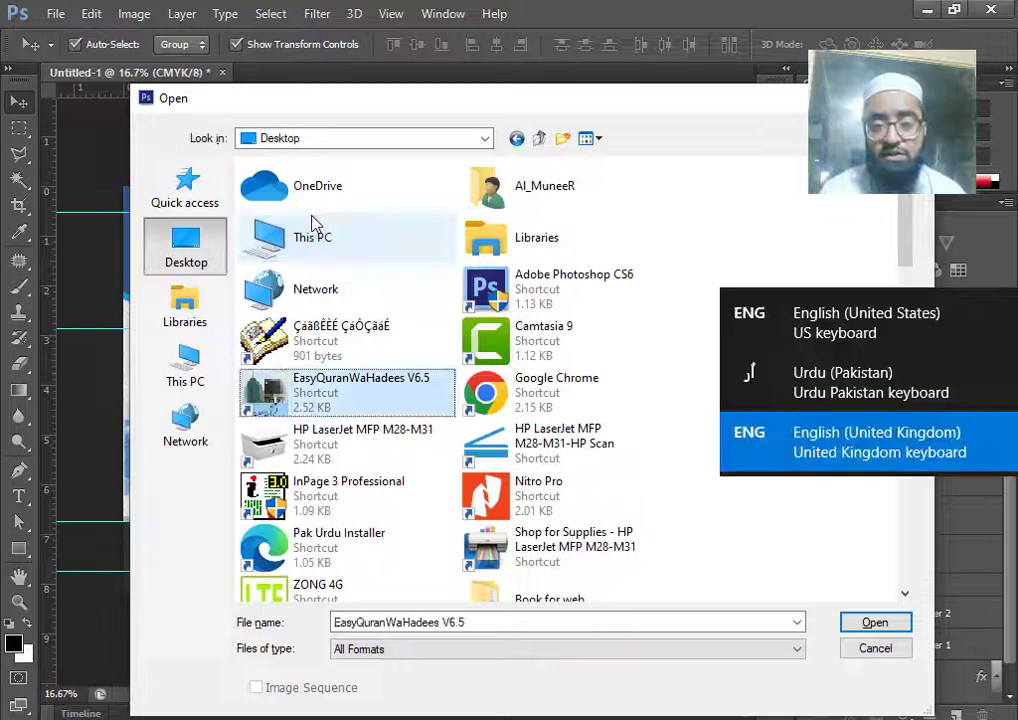
key(p)
key(Return)
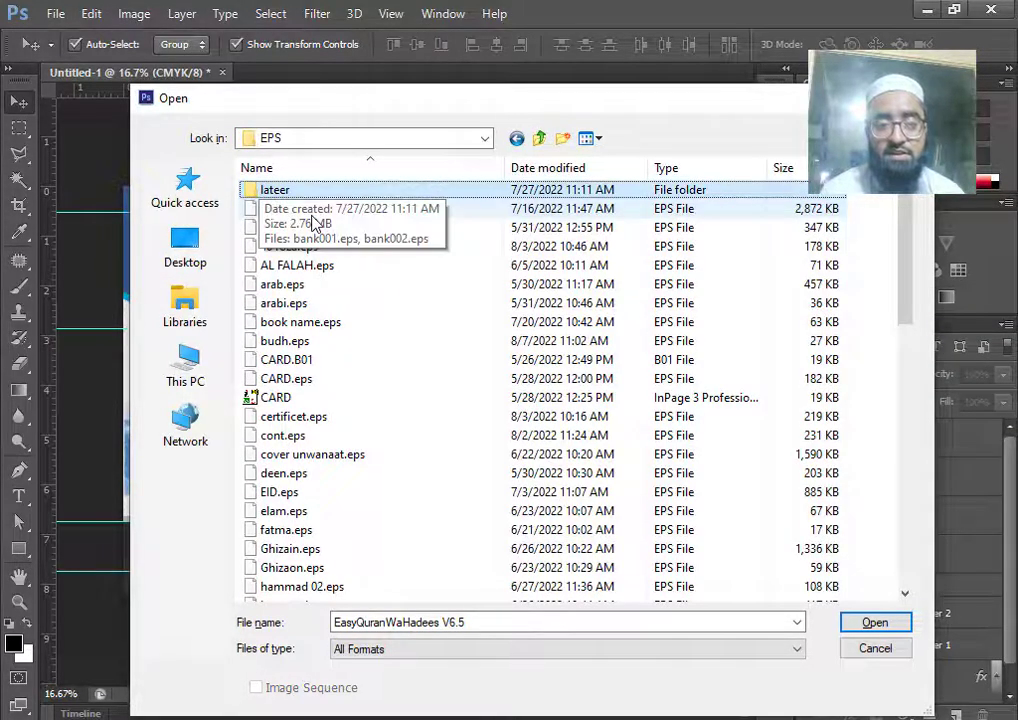
scroll(312, 216, down, 13)
click(312, 212)
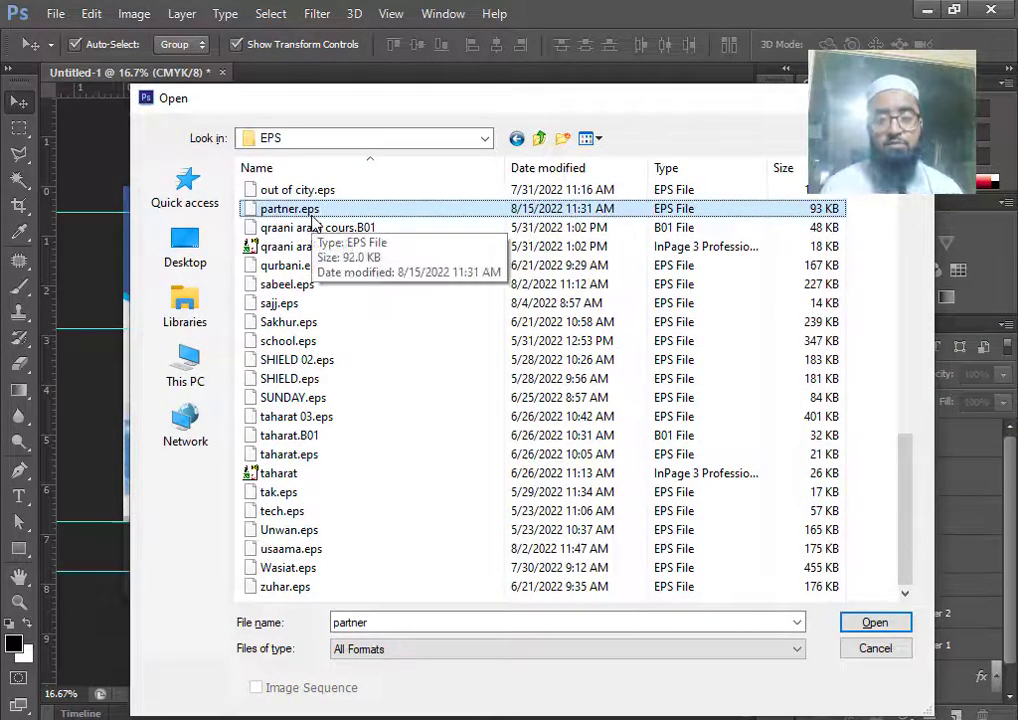
double_click(312, 212)
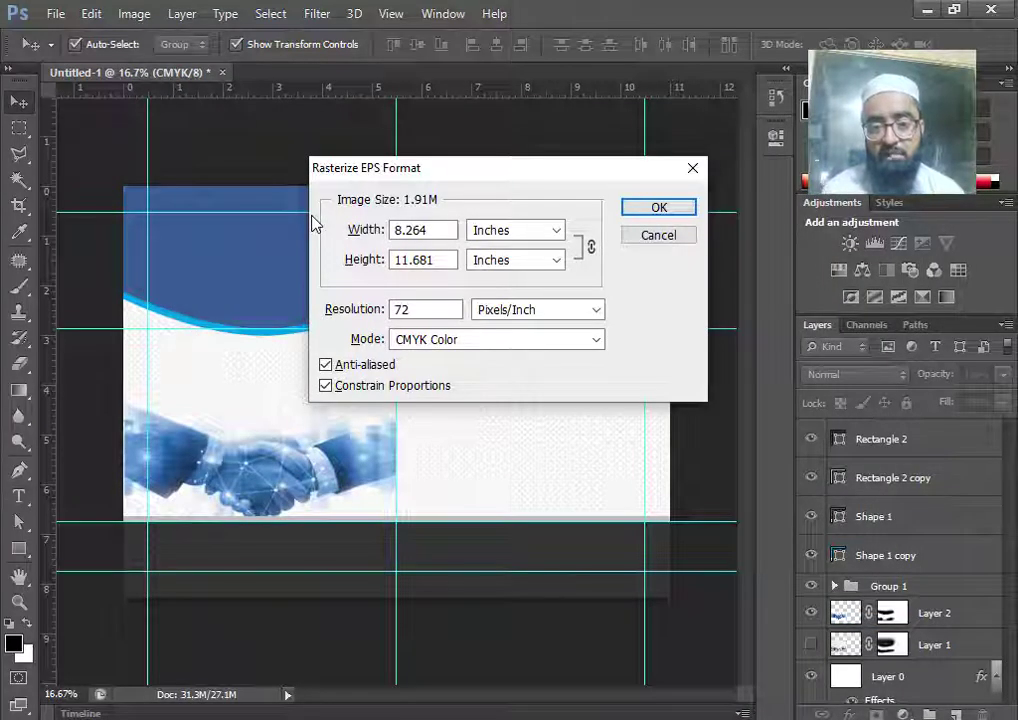
Step: Rasterize the EPS file at a resolution of 300 pixels/inch
key(Tab)
key(Tab)
key(Tab)
text(300)
key(Return)
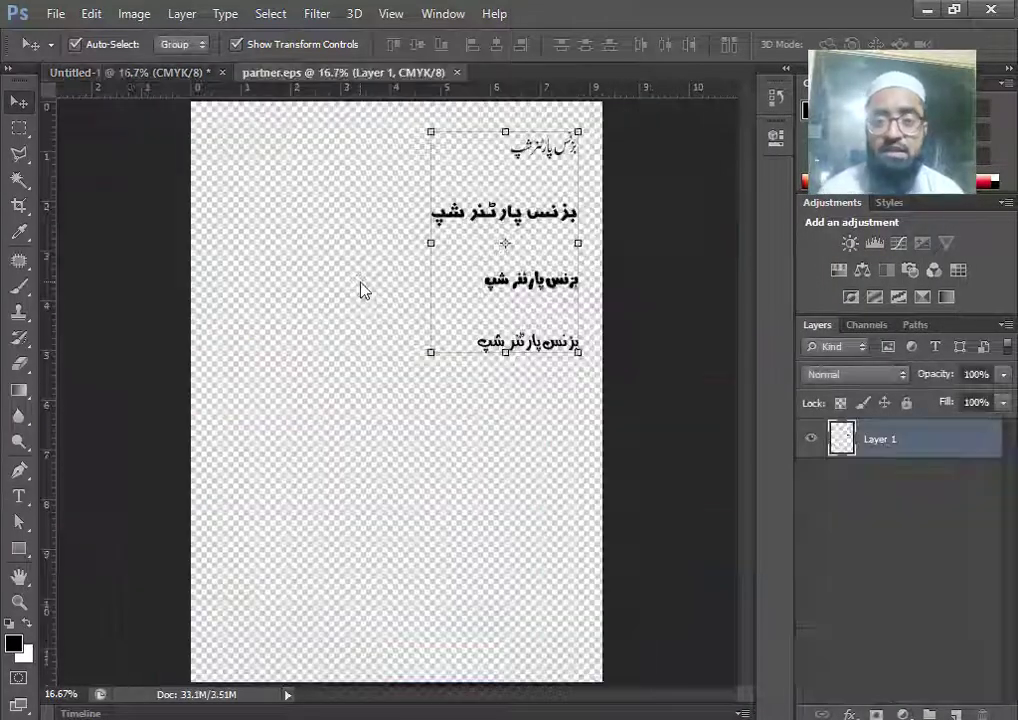
Step: Select the topmost Urdu title variant in partner.eps with the Rectangular Marquee and cut it
key(ctrl+plus)
key(ctrl+plus)
key(space)
drag(555, 237, 438, 544)
drag(434, 359, 418, 424)
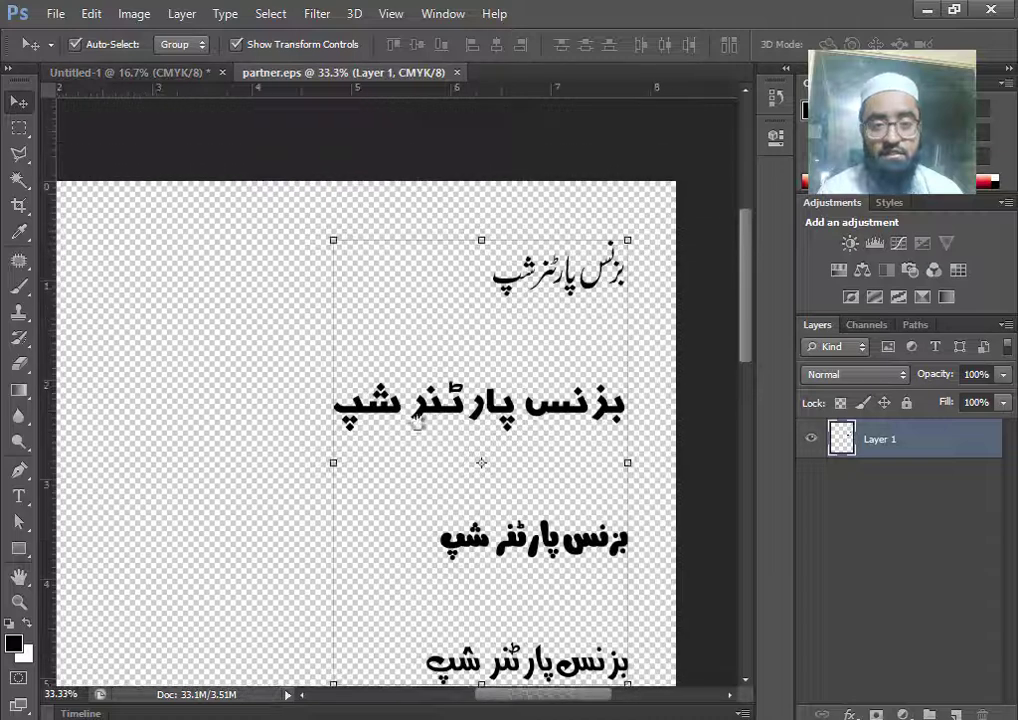
click(15, 130)
click(165, 72)
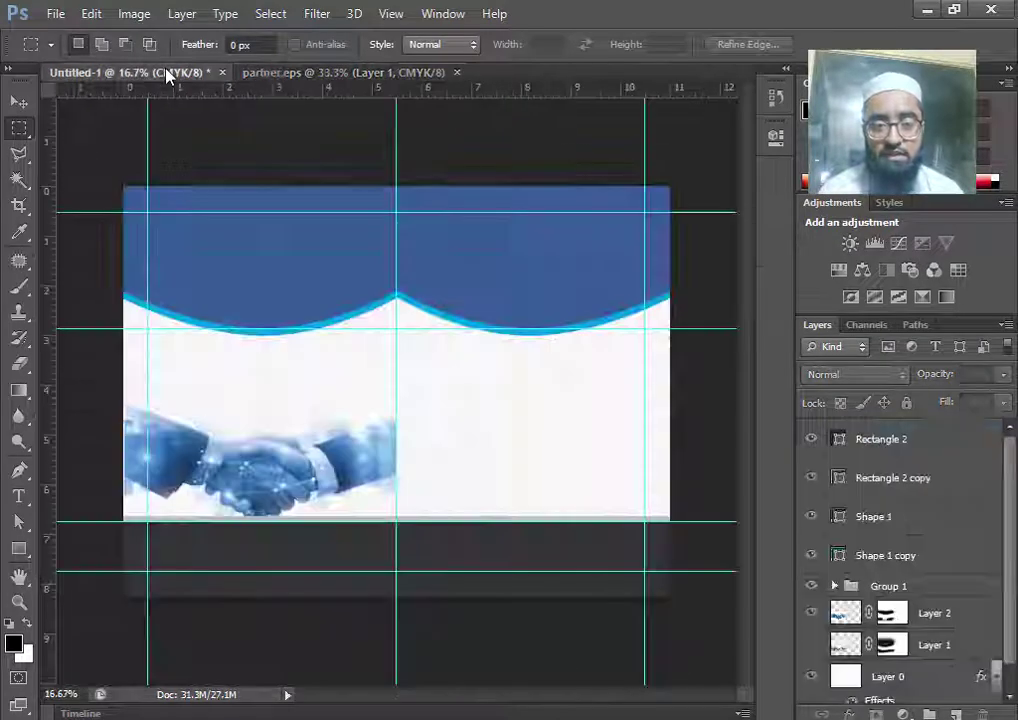
click(345, 72)
drag(541, 502, 548, 318)
drag(574, 177, 565, 383)
drag(618, 209, 422, 318)
key(ctrl+x)
Step: Paste the Urdu title above Shape 1 in the Untitled-1 cover, enlarge it, and center it in the left page's blue header
key(ctrl+Tab)
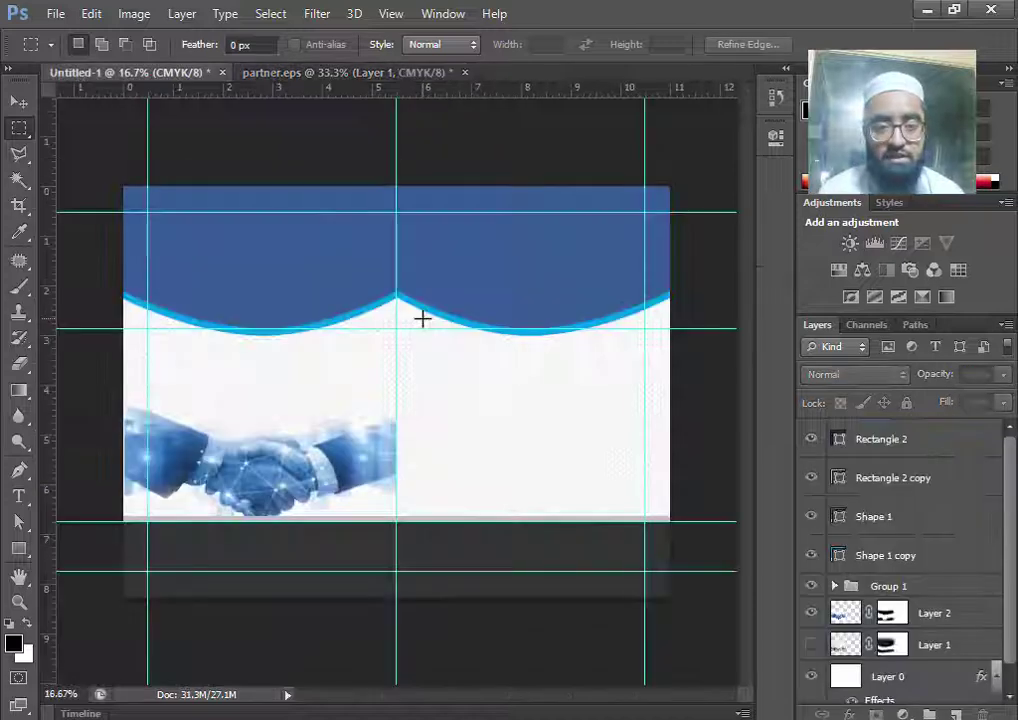
key(ctrl+plus)
key(v)
click(395, 272)
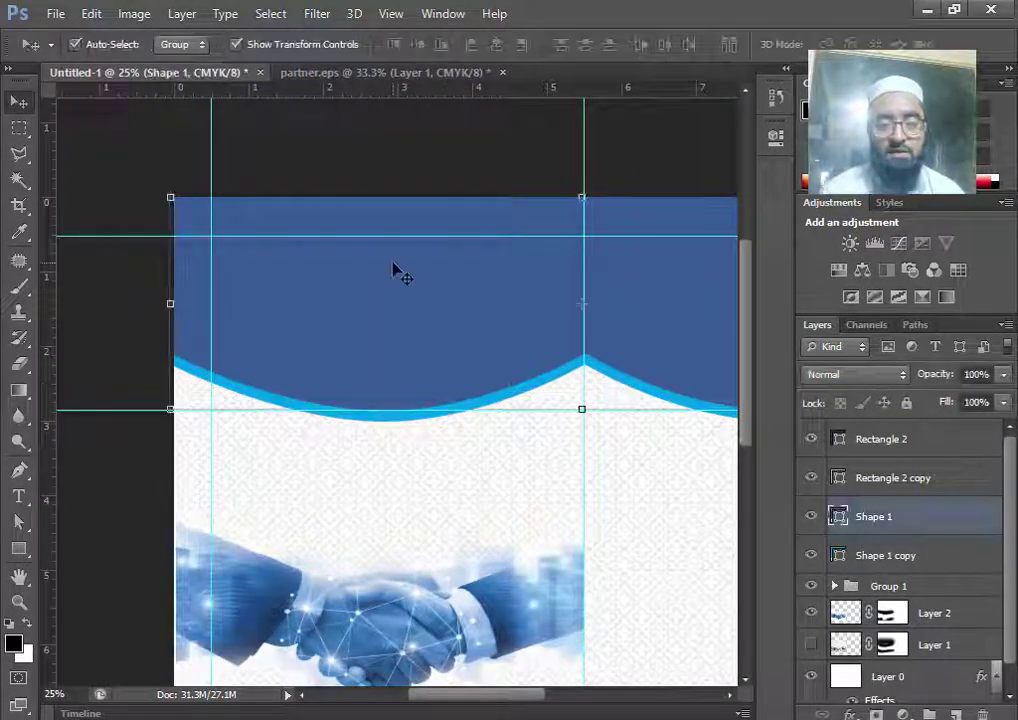
key(ctrl+v)
key(ctrl+t)
drag(448, 365, 563, 260)
drag(516, 364, 441, 304)
key(Return)
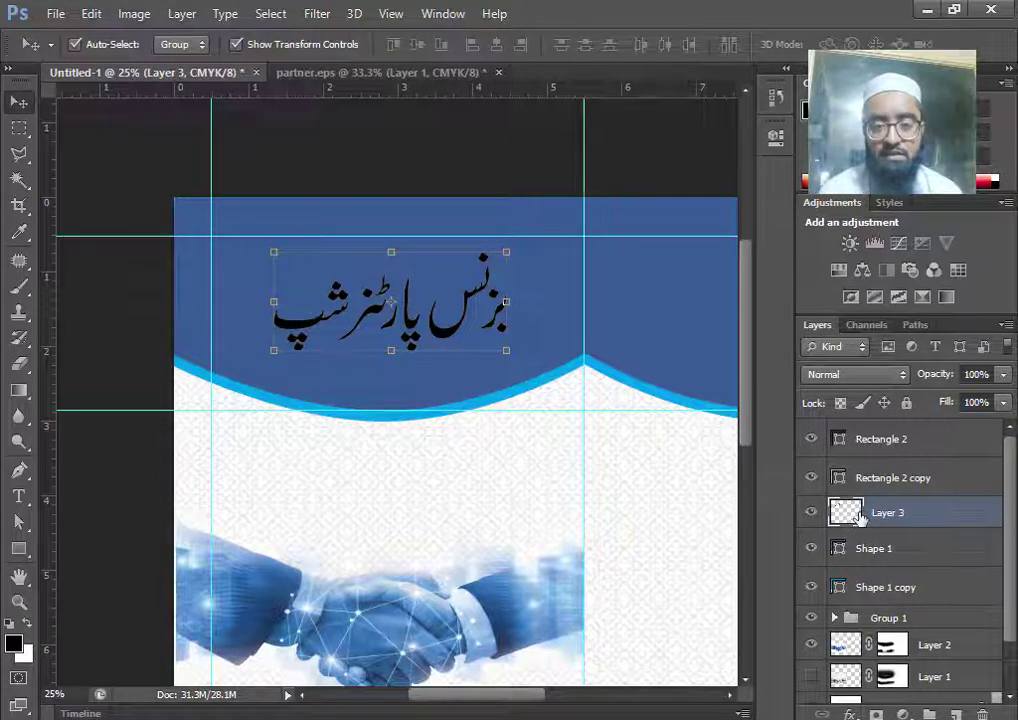
Step: Apply a white Color Overlay to the Urdu title on Layer 3
double_click(846, 513)
click(432, 444)
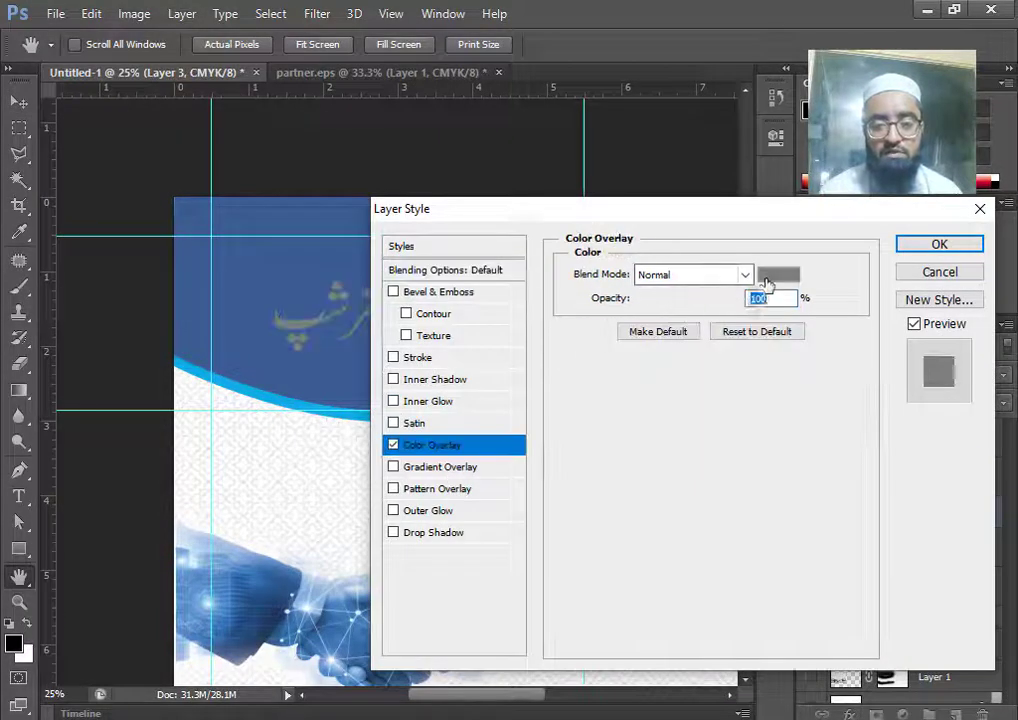
click(779, 275)
click(406, 258)
click(920, 243)
click(940, 244)
drag(467, 531, 391, 455)
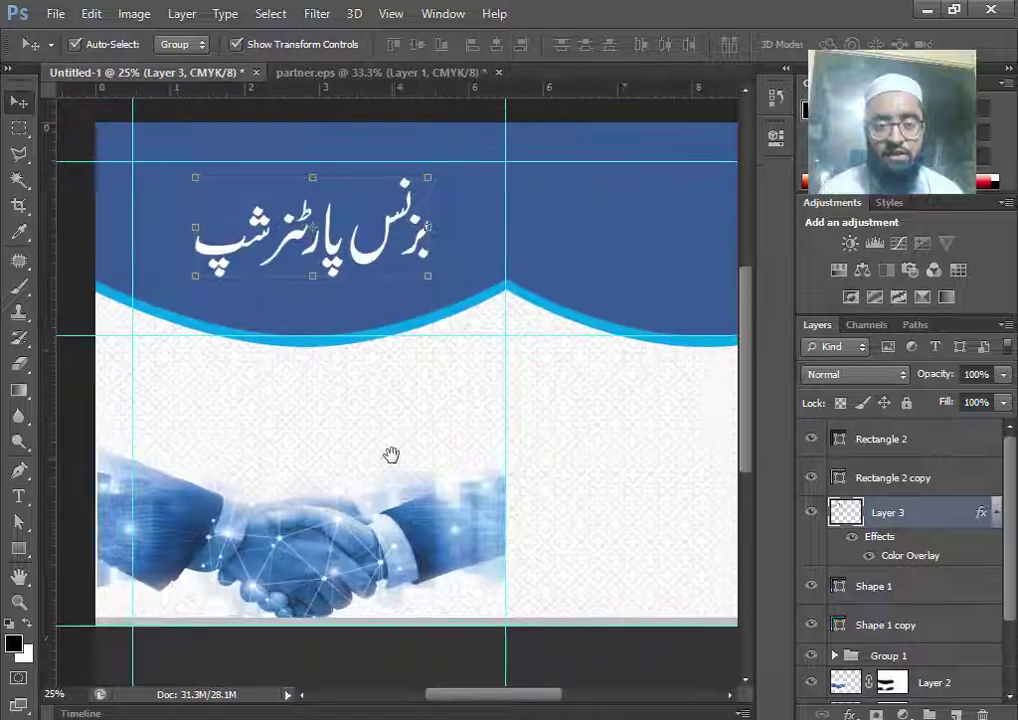
click(296, 73)
click(192, 74)
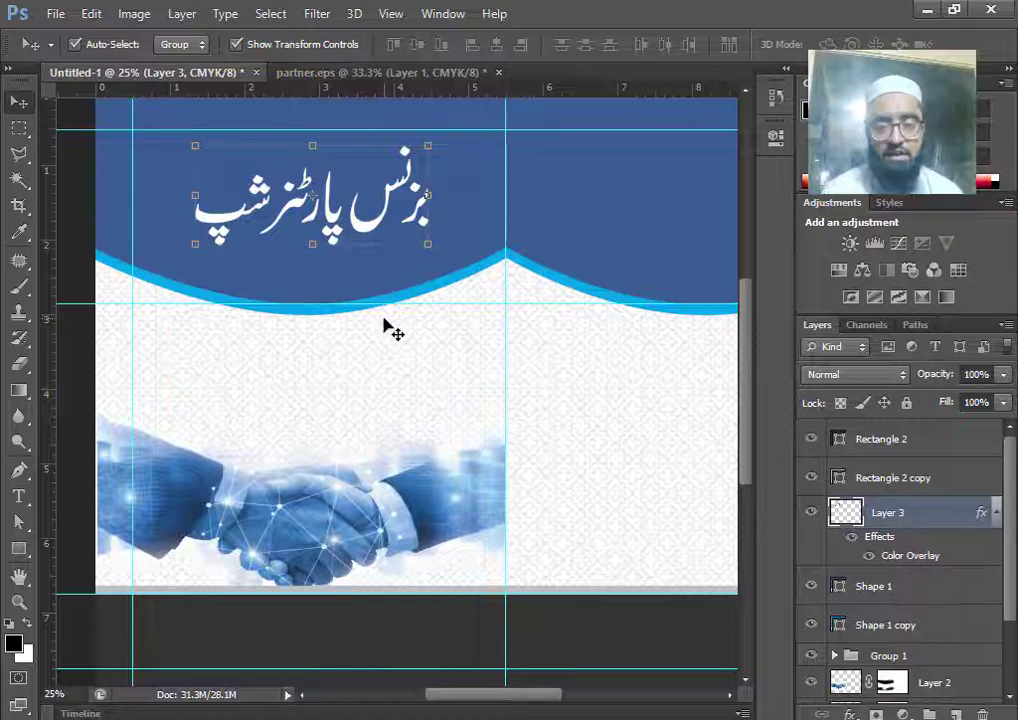
Step: Add a new layer above Shape 1 copy and draw an ellipse about 244 × 87 px at the left header curve's lowest point
key(ctrl+minus)
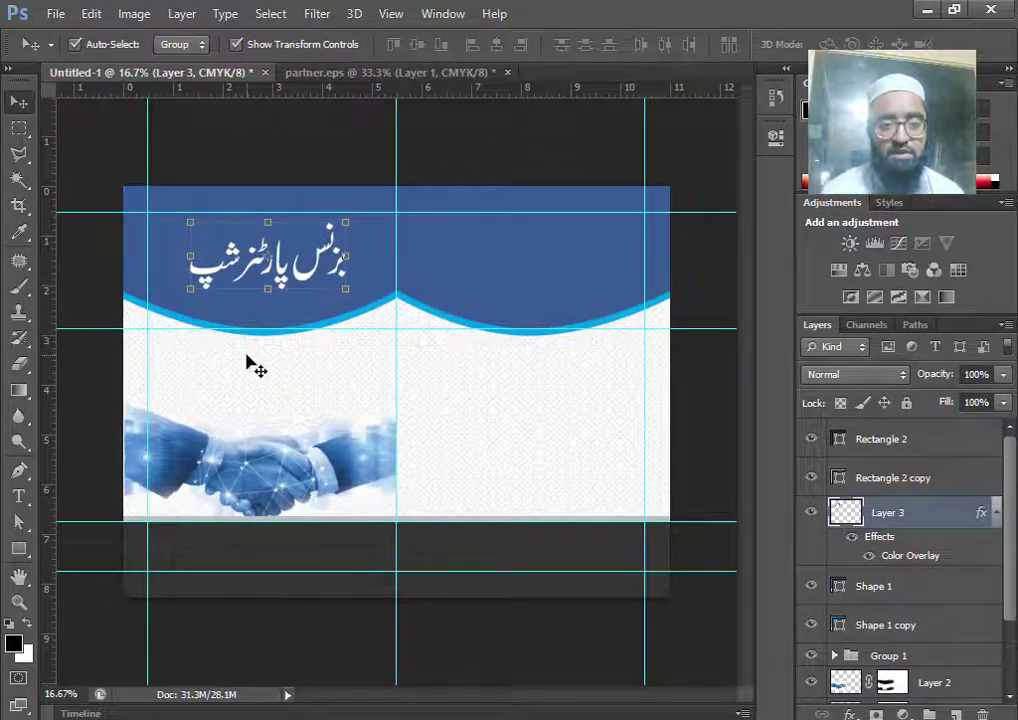
key(ctrl+plus)
key(ctrl+plus)
key(ctrl+plus)
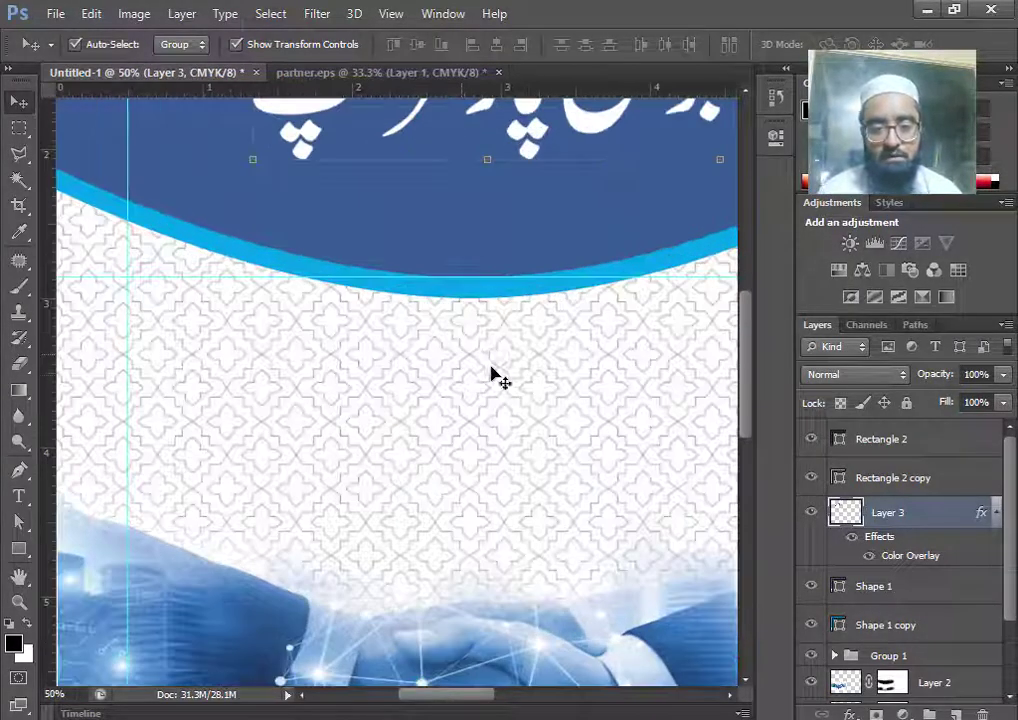
drag(491, 368, 348, 421)
click(347, 339)
click(956, 714)
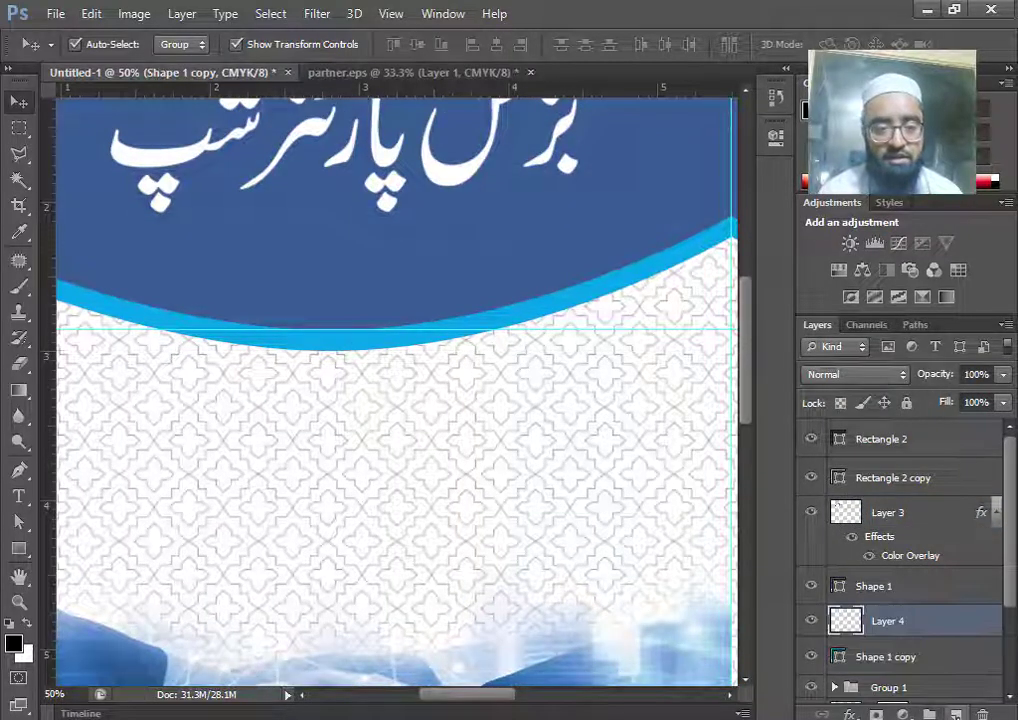
click(18, 548)
click(100, 584)
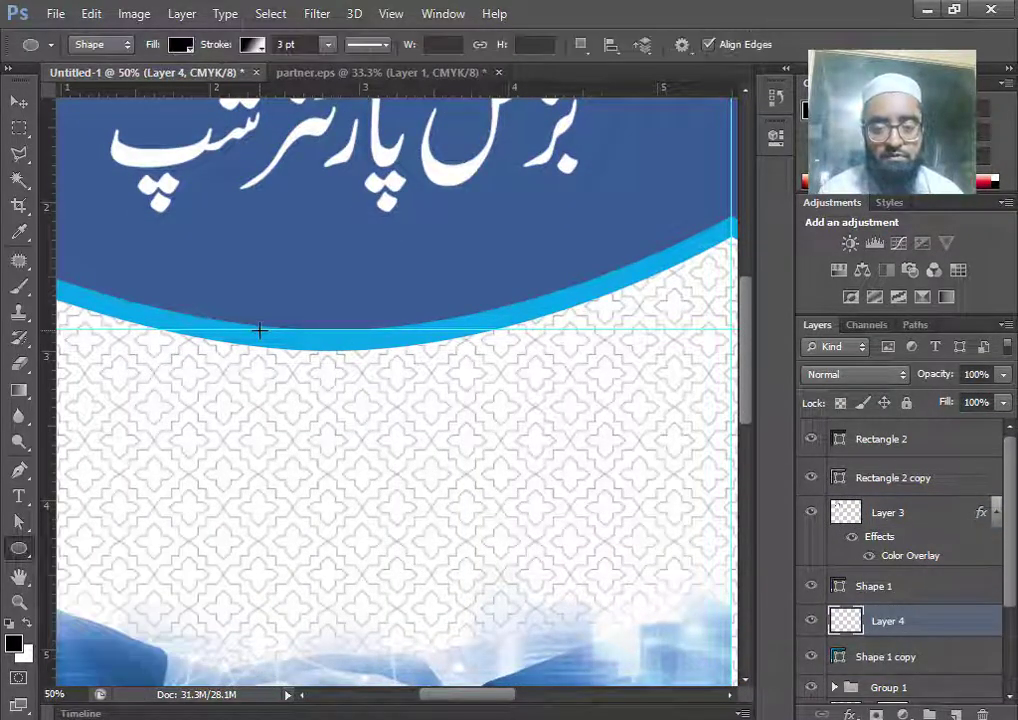
drag(259, 330, 380, 371)
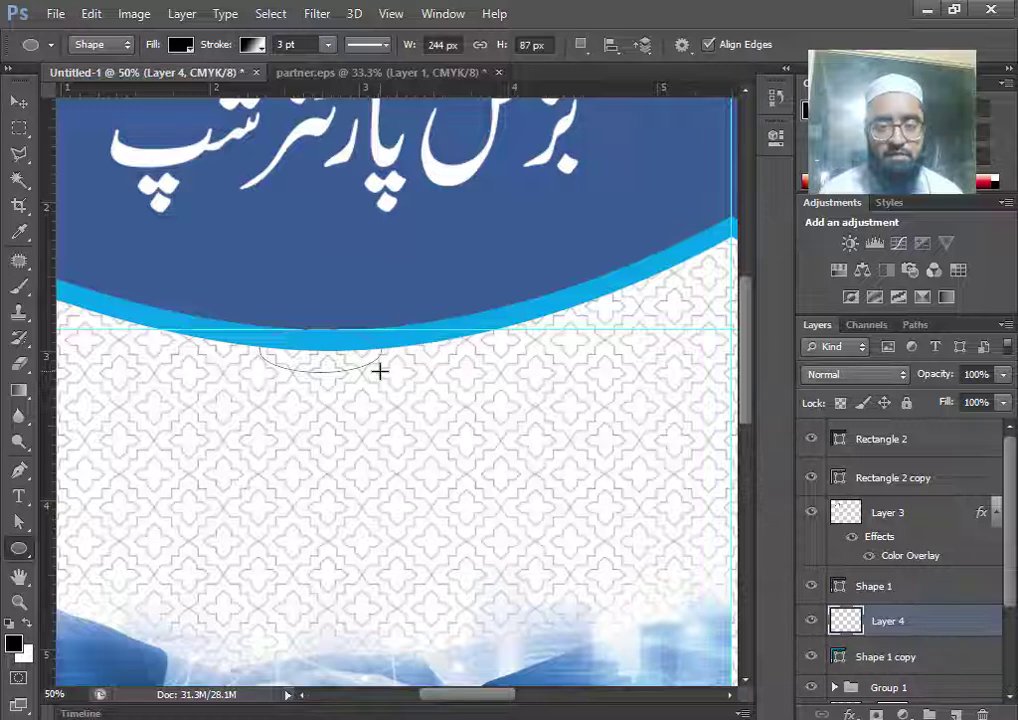
Step: Remove the ellipse's stroke and fill it with the recently used light blue of the curved band
click(251, 45)
click(168, 84)
click(181, 45)
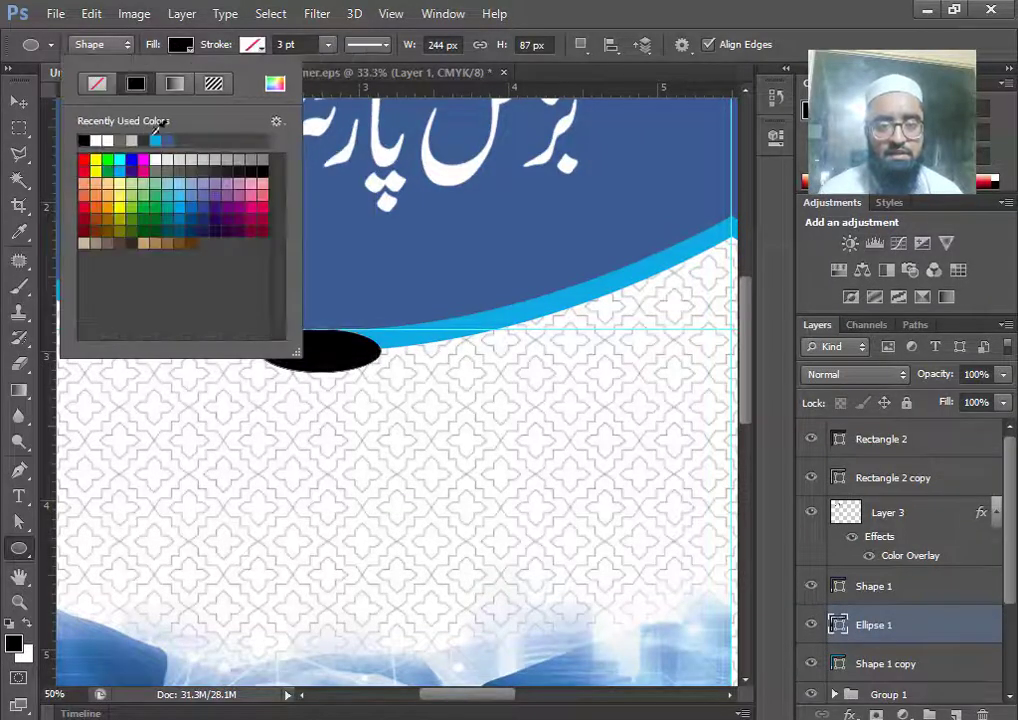
click(155, 140)
key(Return)
Step: Nudge the light blue ellipse up and slightly right to center it on the lowest point of the curved band
key(v)
key(ctrl+t)
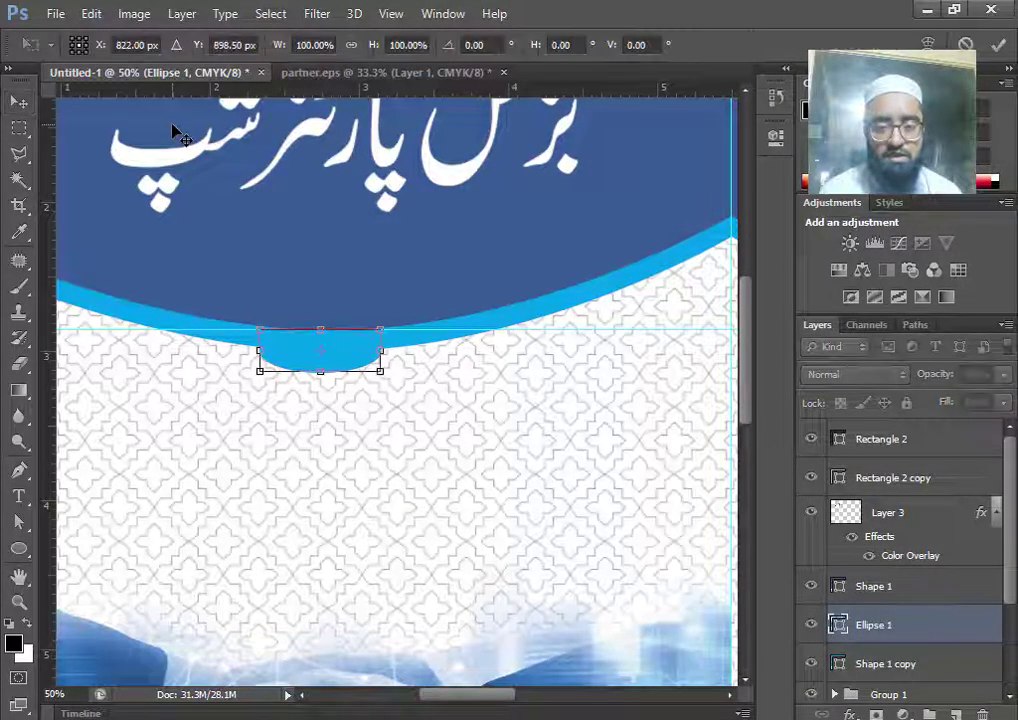
key(Up)
key(Up)
key(Up)
key(Up)
key(Up)
key(Up)
key(Up)
key(Up)
key(Up)
key(Up)
key(Up)
key(Up)
key(Up)
key(Up)
key(Up)
key(Up)
key(Up)
key(Up)
key(Return)
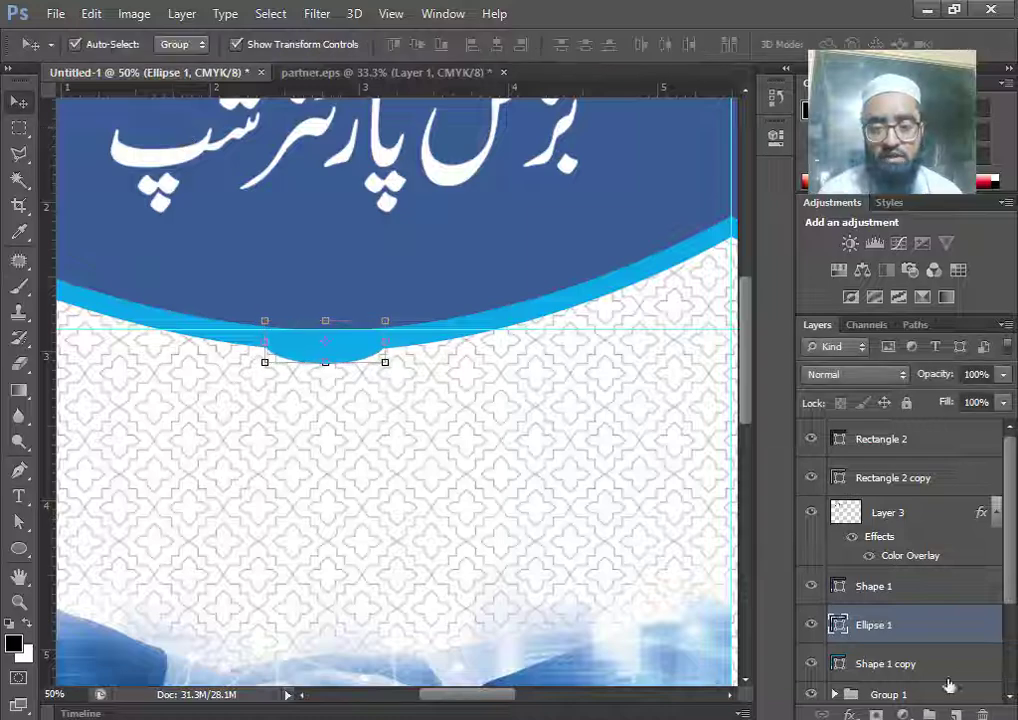
Step: Move the Ellipse 1 layer above Shape 1 in the layer stack and leave all layers deselected
drag(885, 624, 909, 565)
key(ctrl+minus)
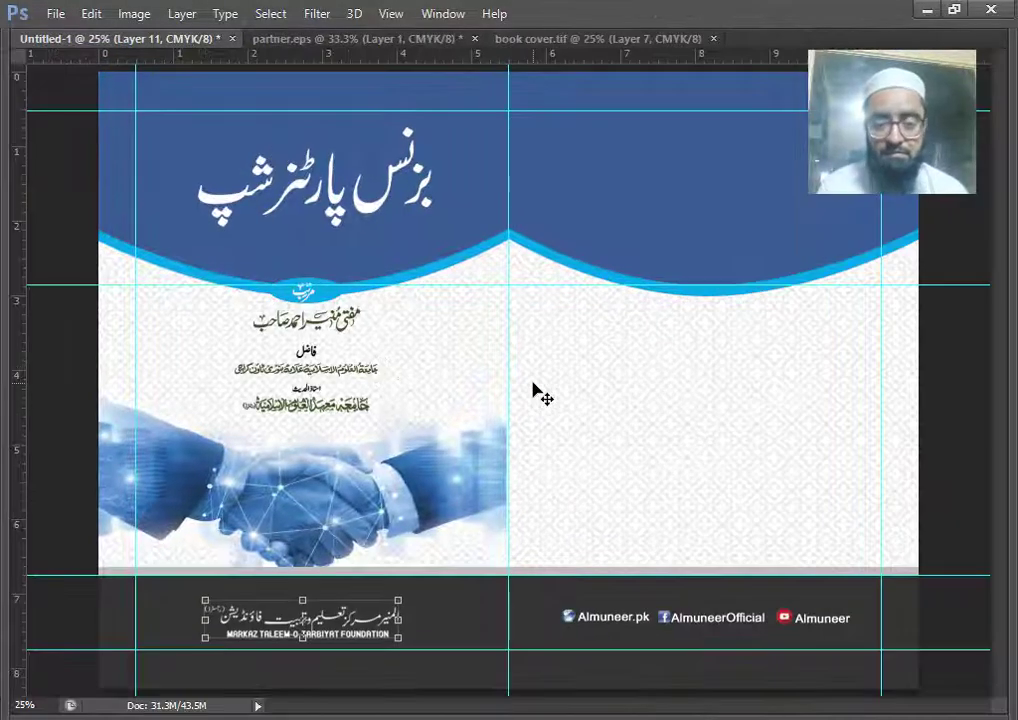
click(945, 439)
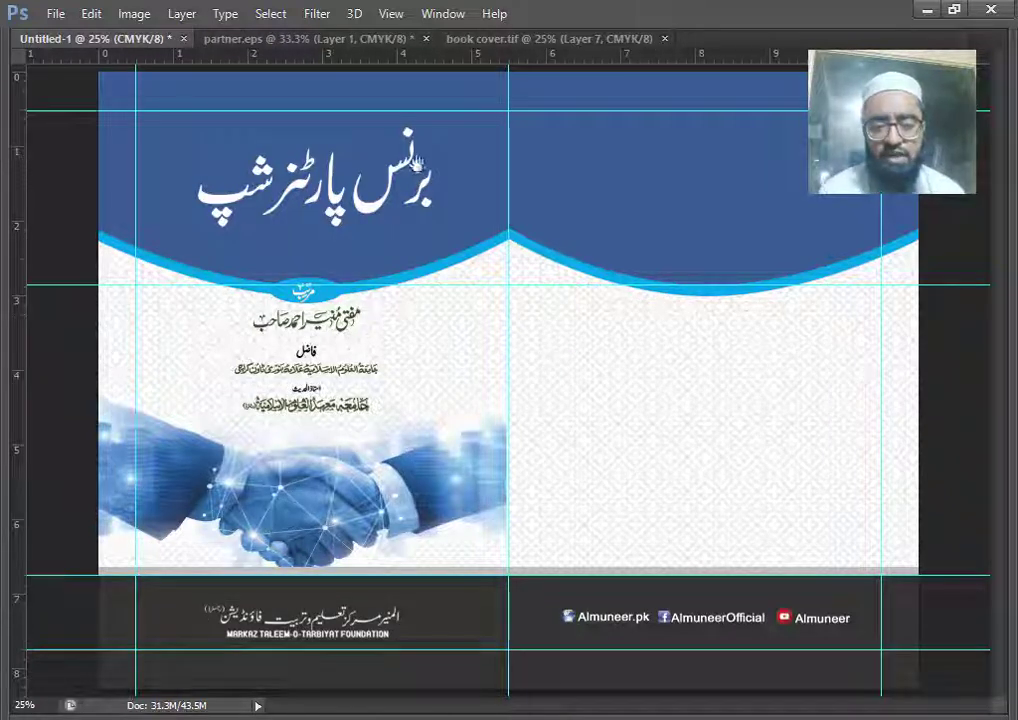